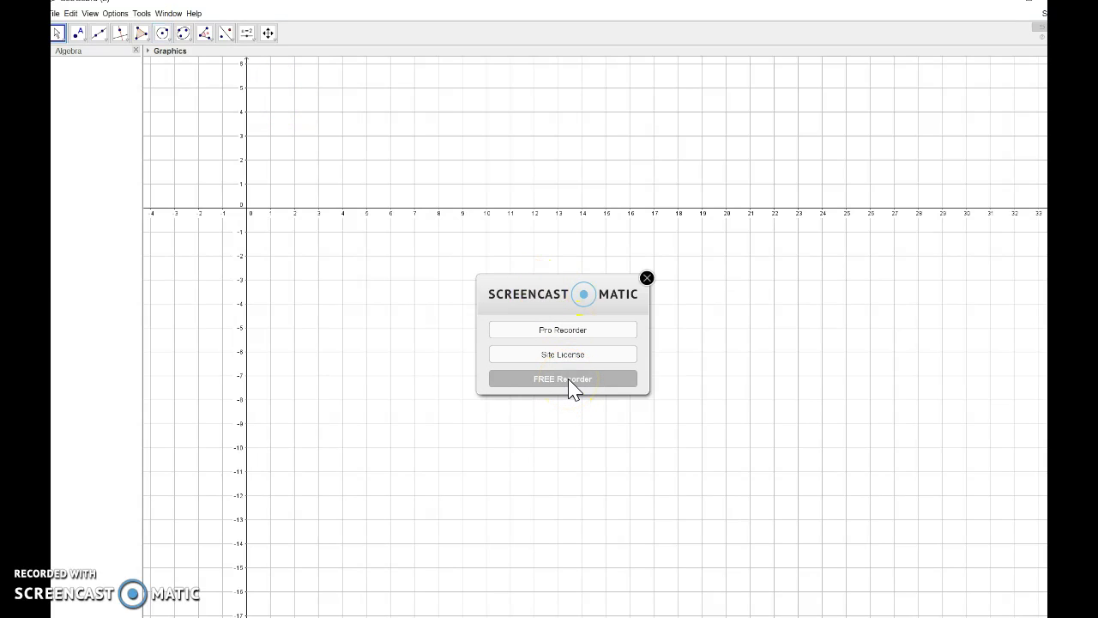
Save the blank construction to the Desktop as a GeoGebra (.ggb) file.
click(647, 279)
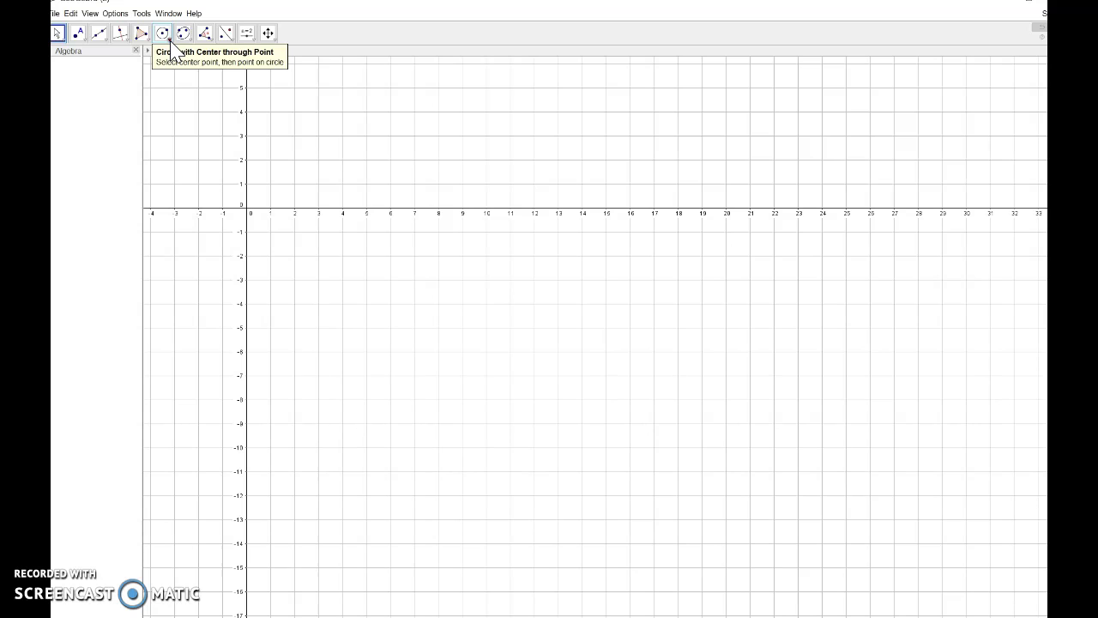
click(55, 14)
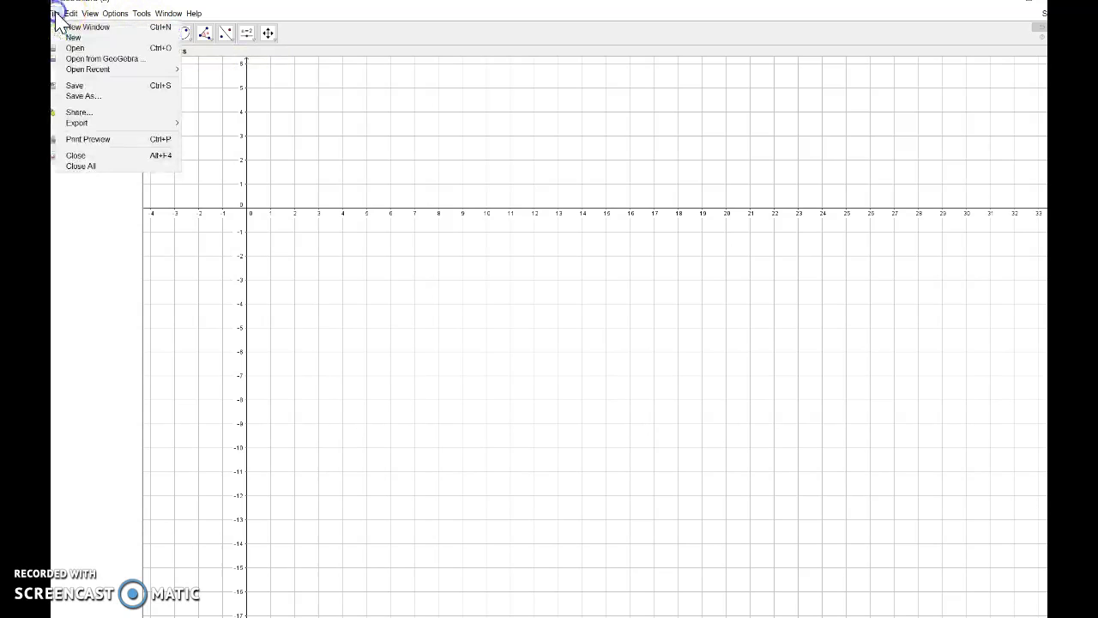
click(74, 95)
click(397, 306)
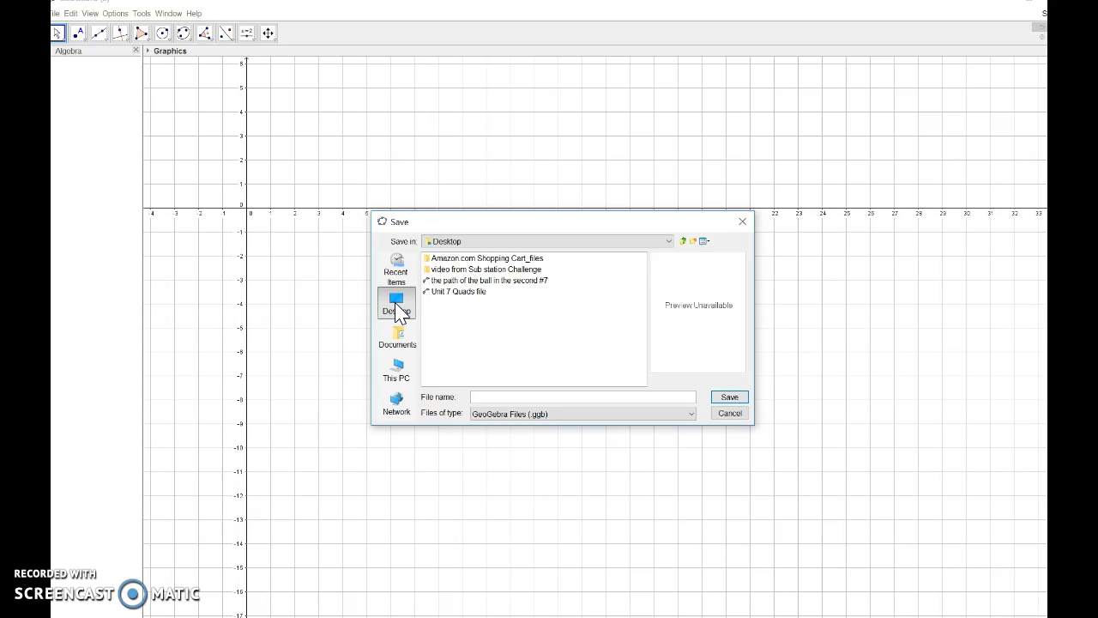
click(486, 399)
text(Unit 7 Qu)
click(729, 396)
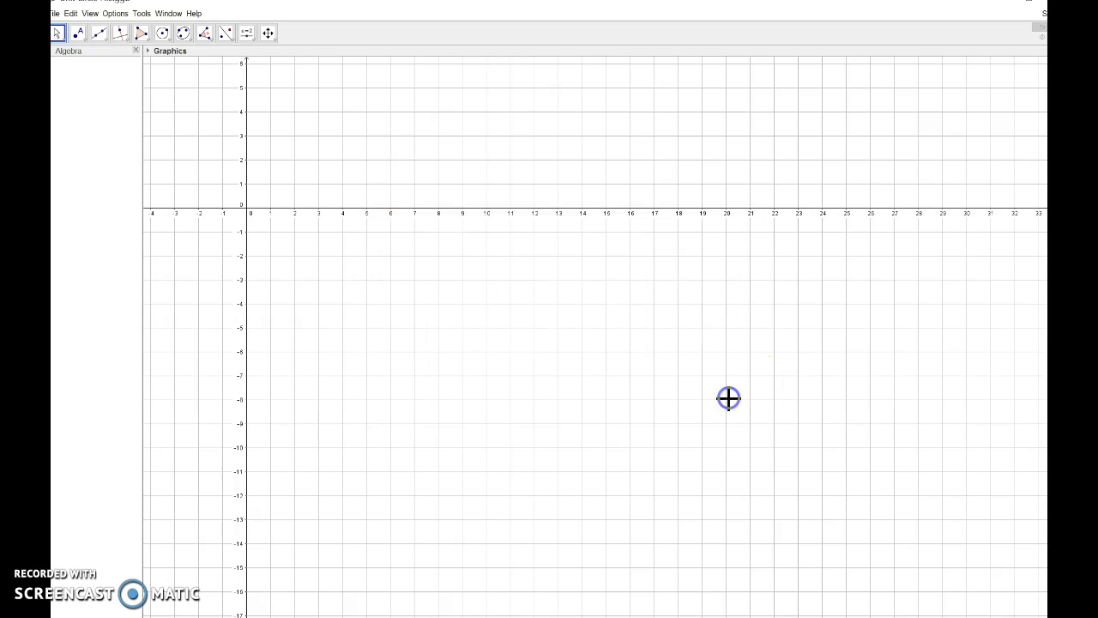
click(170, 37)
click(173, 43)
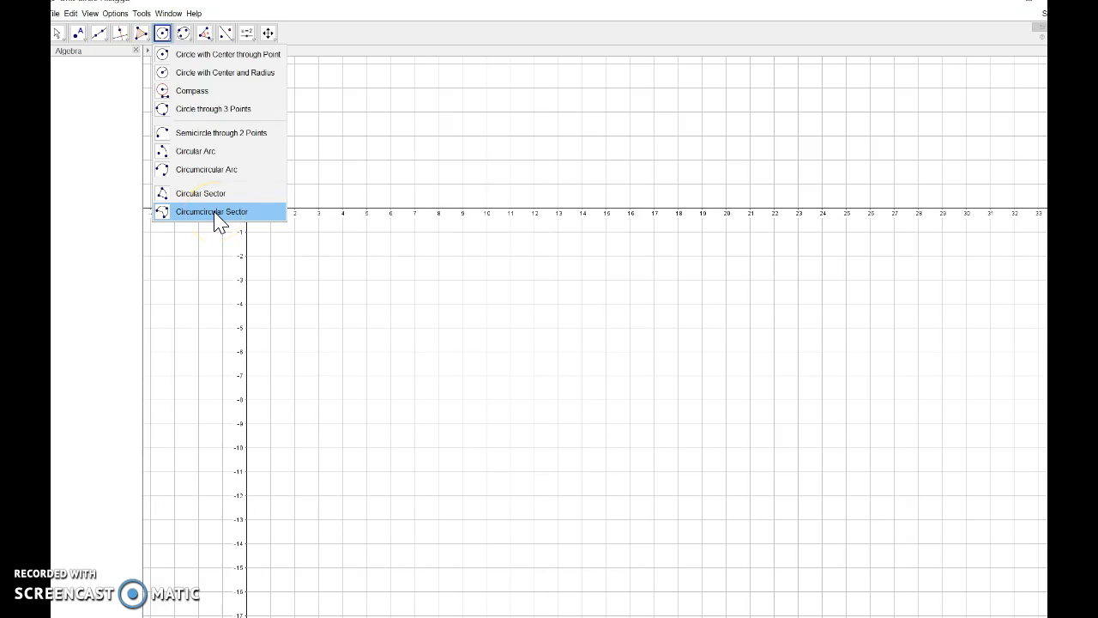
click(354, 13)
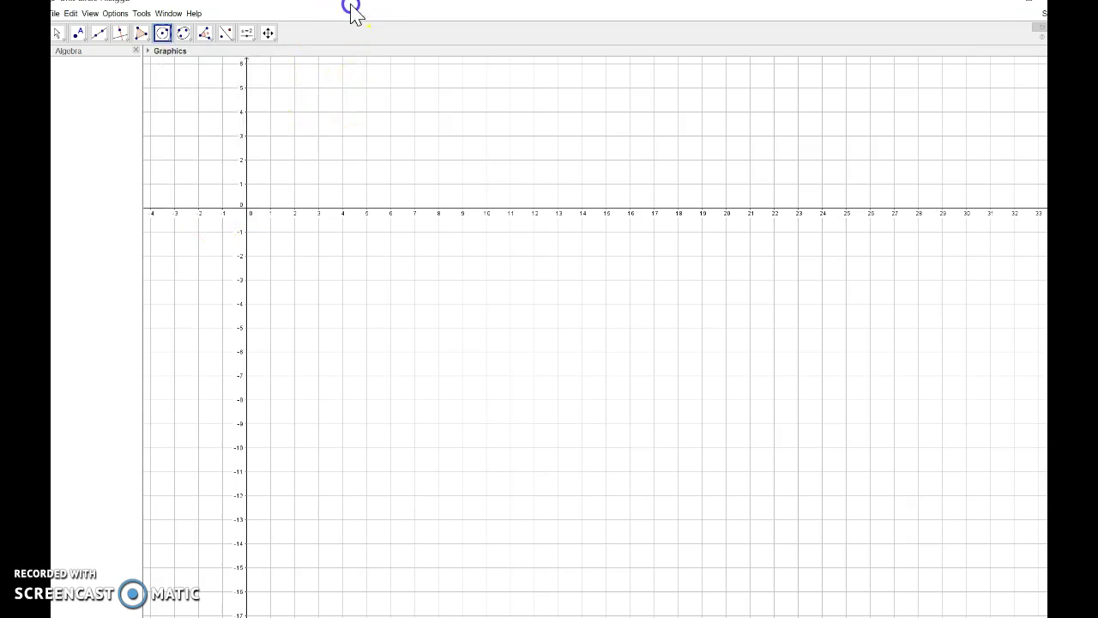
Place a point at the origin, at the intersection of the x-axis and y-axis.
click(78, 38)
click(247, 211)
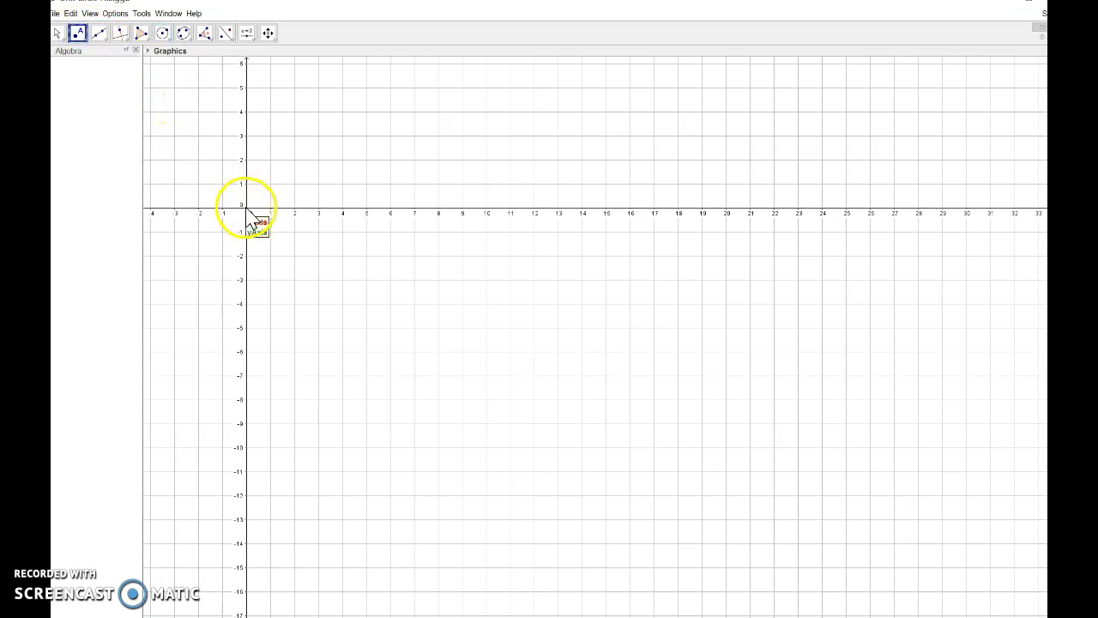
click(247, 211)
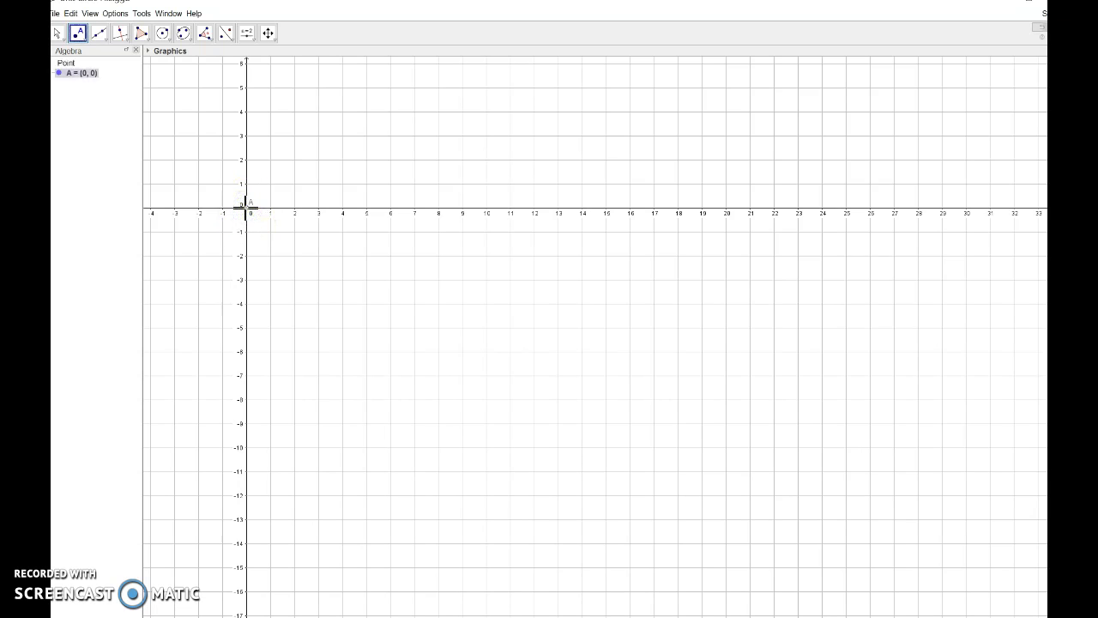
Draw a Segment with Given Length starting at origin point A, with a length of 1.
click(100, 38)
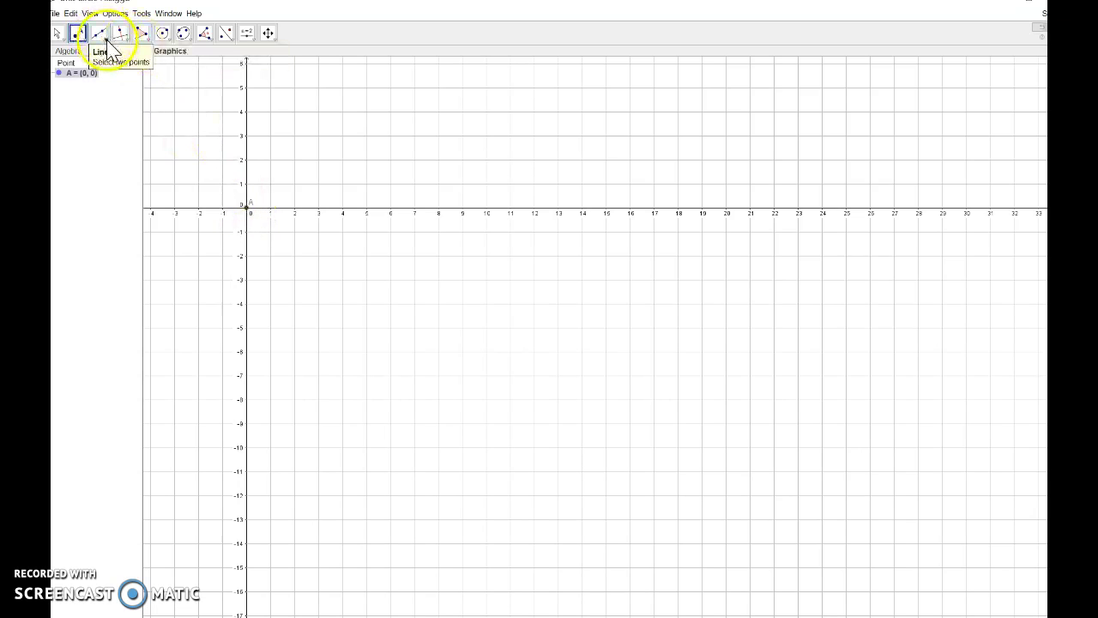
click(127, 39)
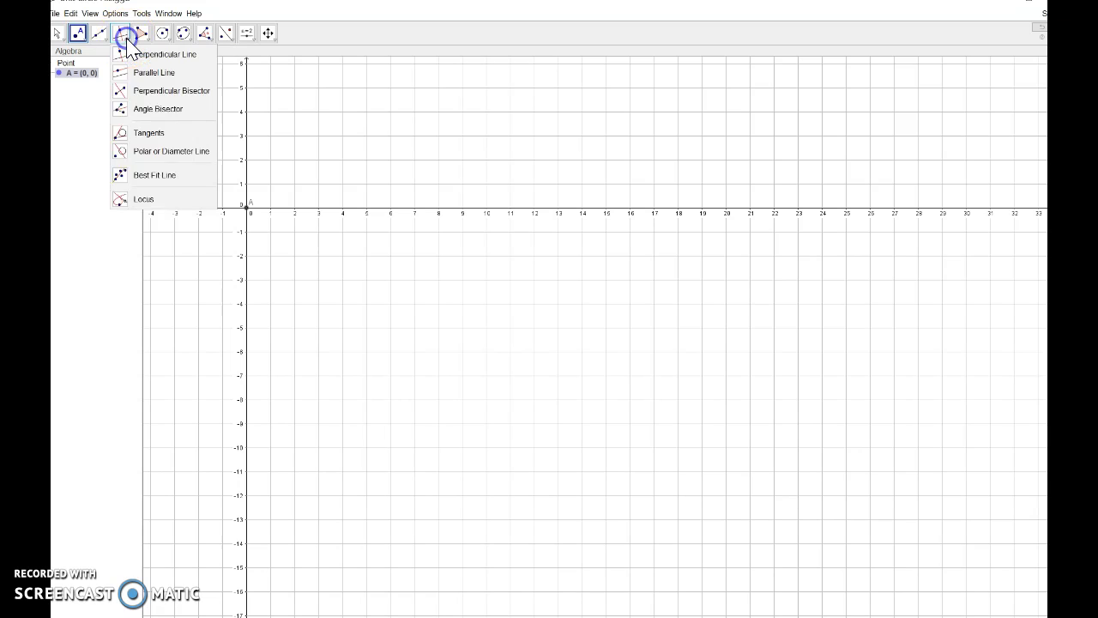
drag(101, 36, 99, 75)
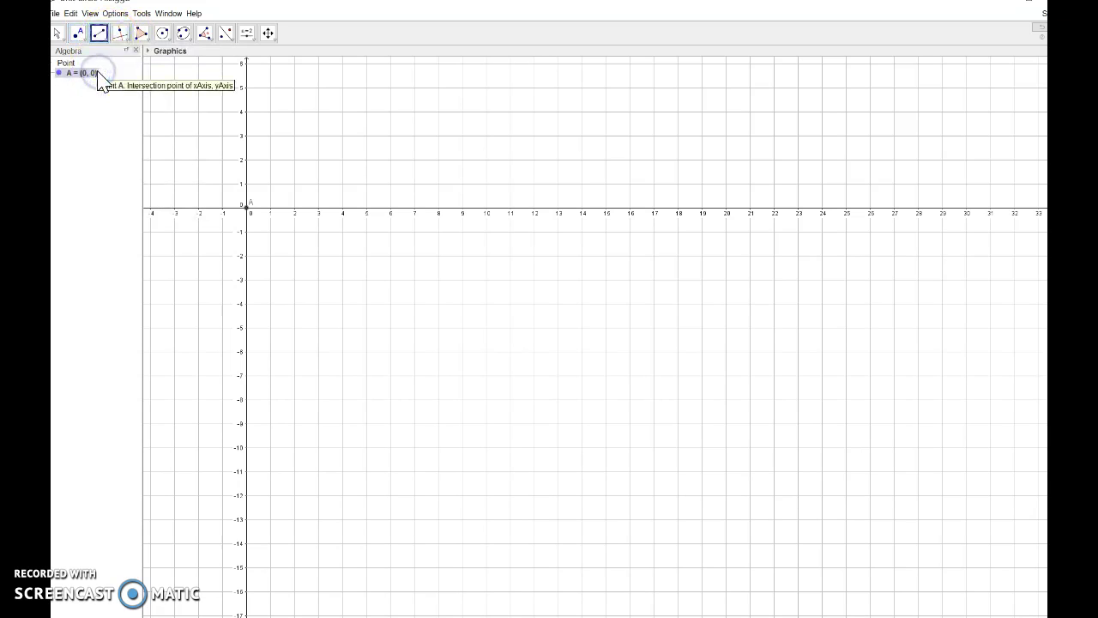
click(98, 34)
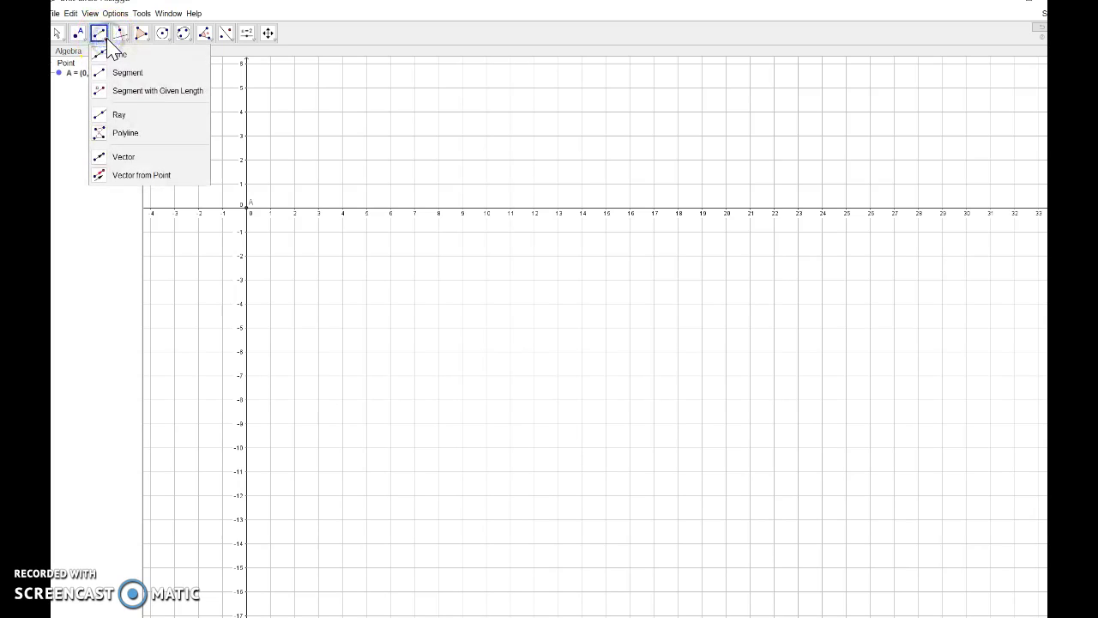
click(123, 91)
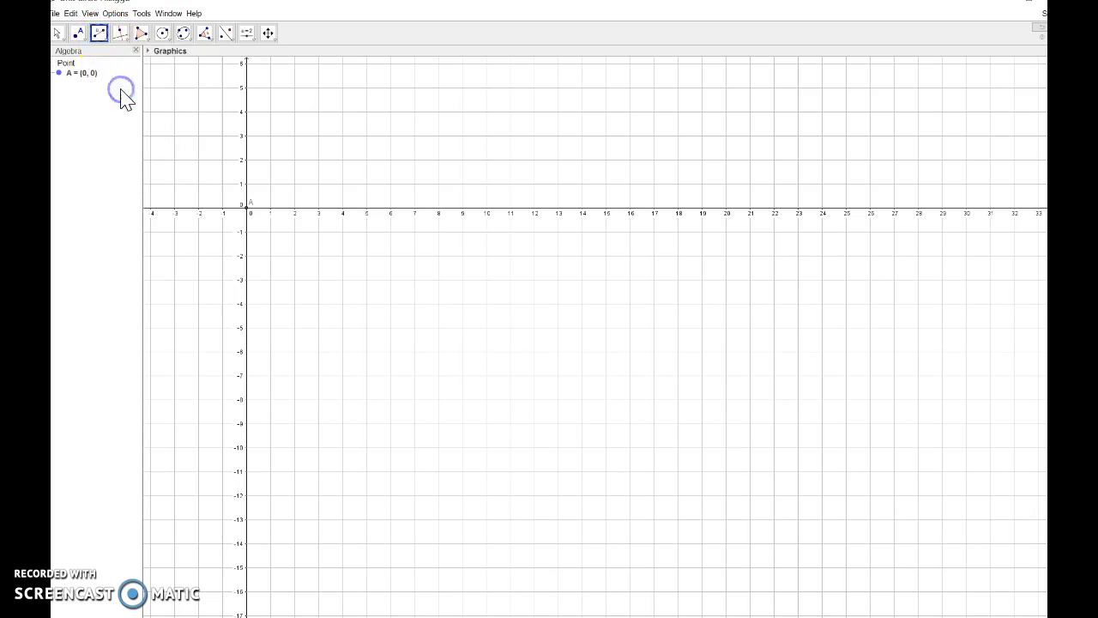
click(247, 208)
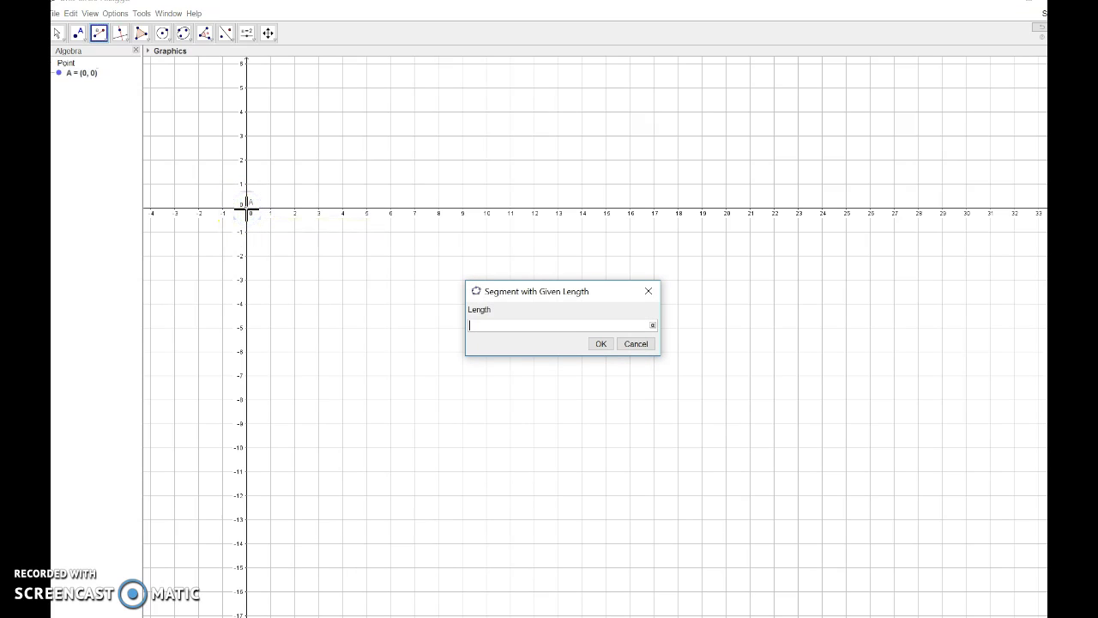
text(1)
click(601, 344)
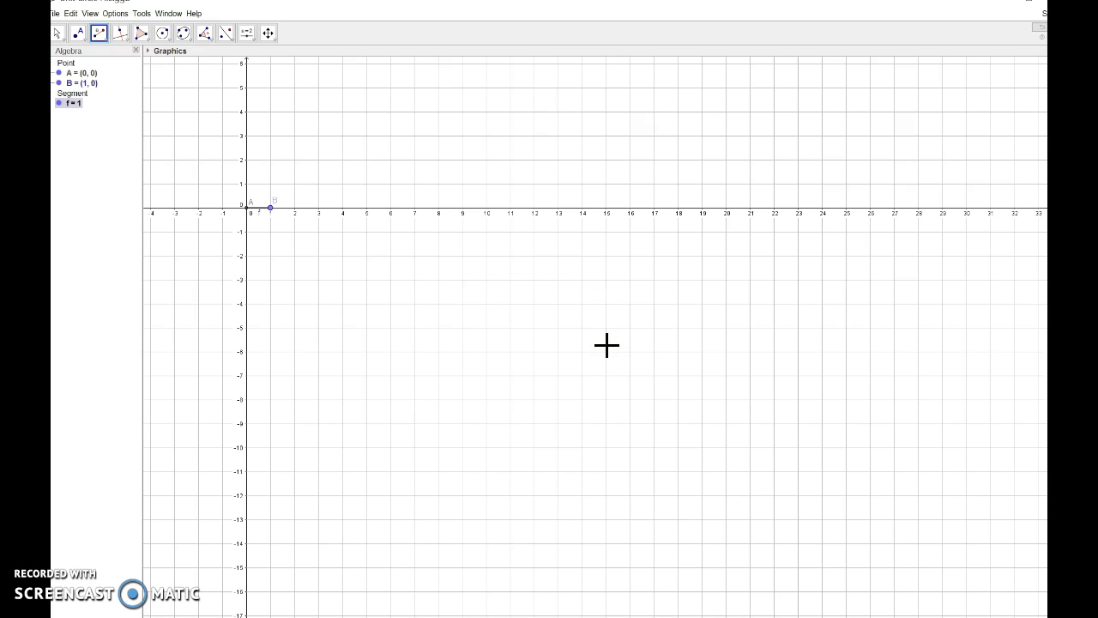
Draw a circle centred on point A at the origin and passing through the segment's endpoint B.
click(189, 37)
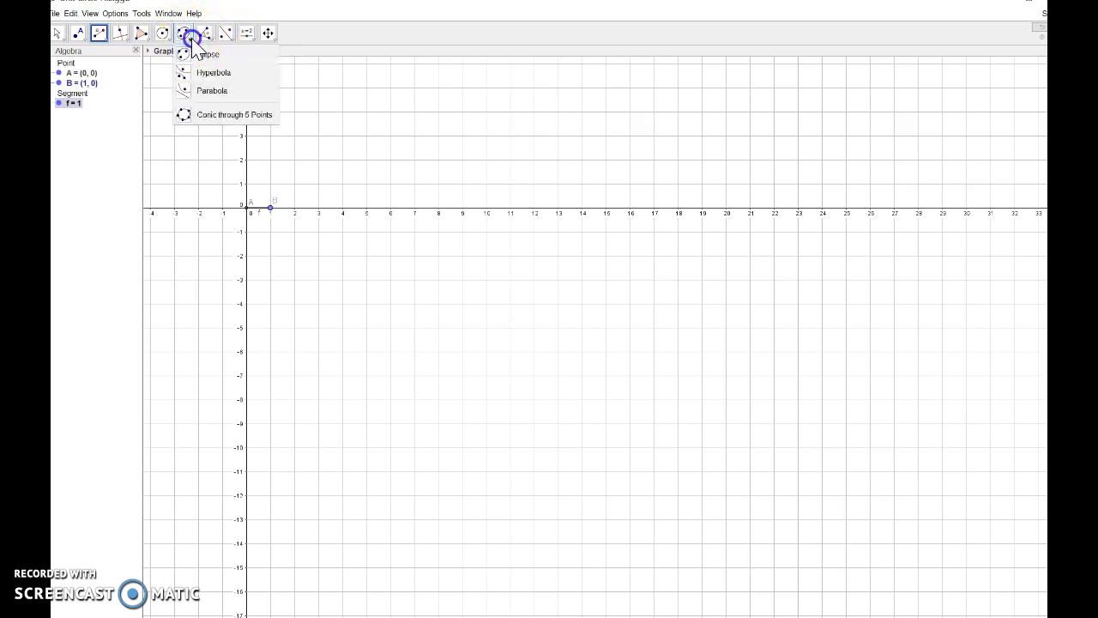
click(165, 39)
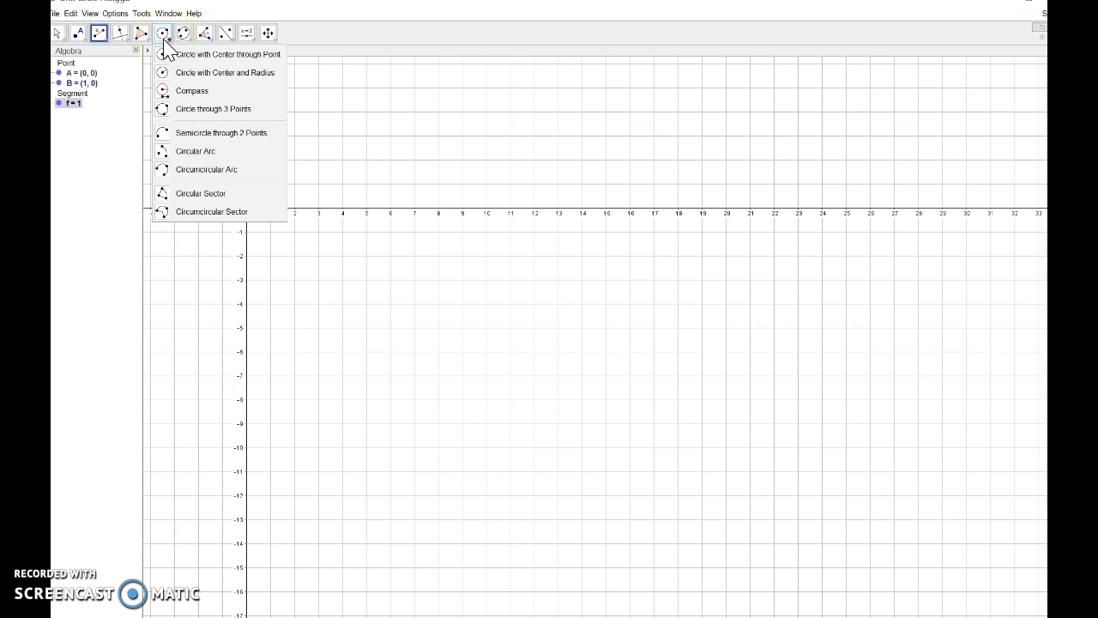
click(185, 52)
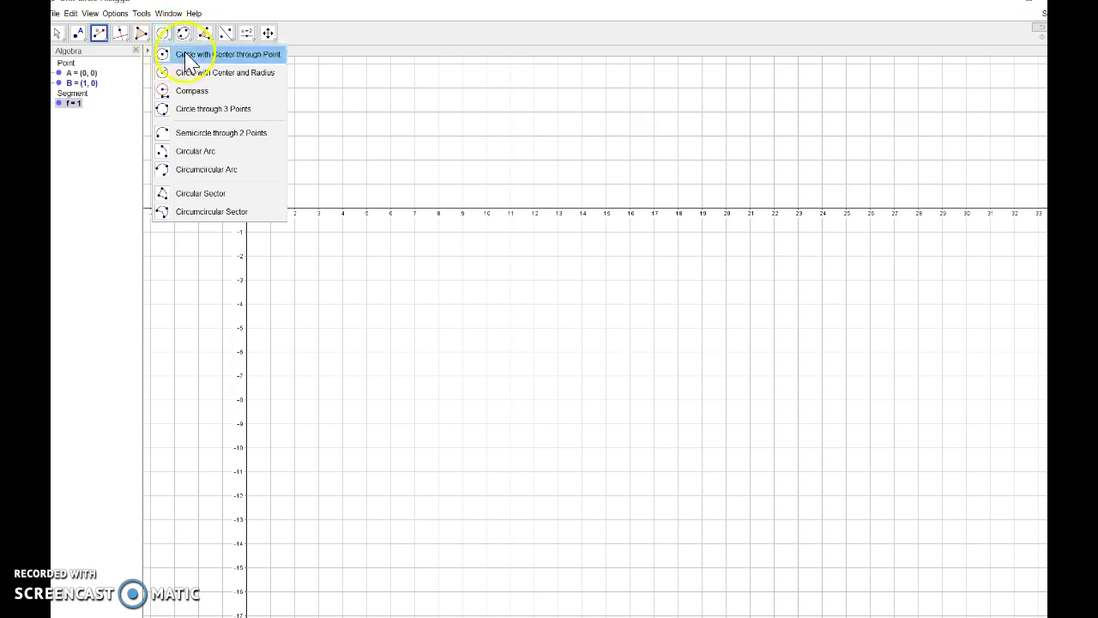
click(163, 42)
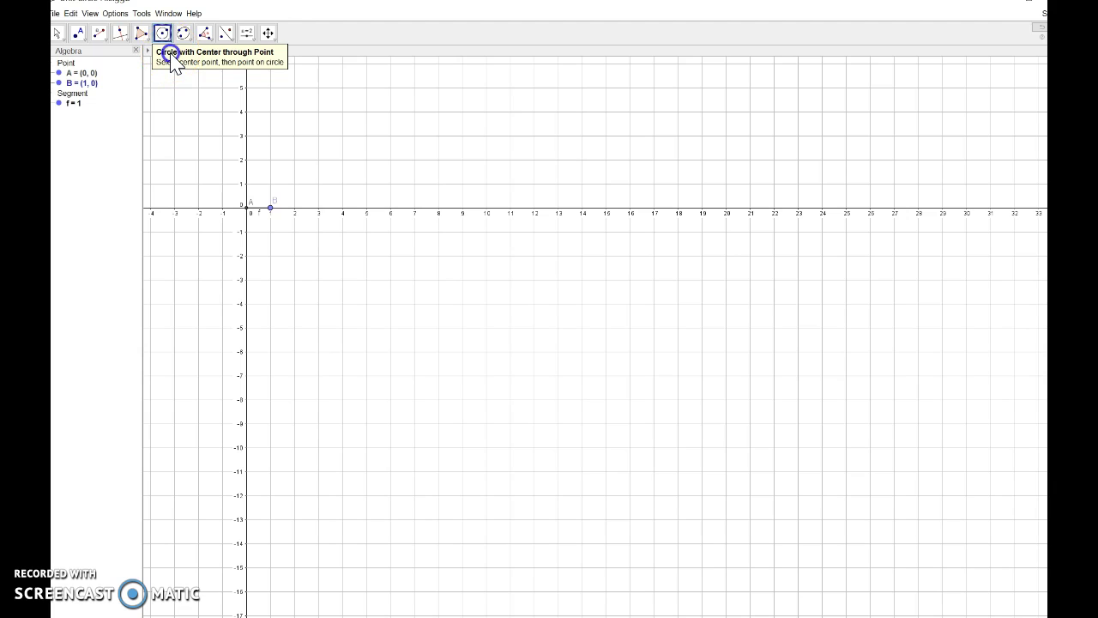
click(247, 208)
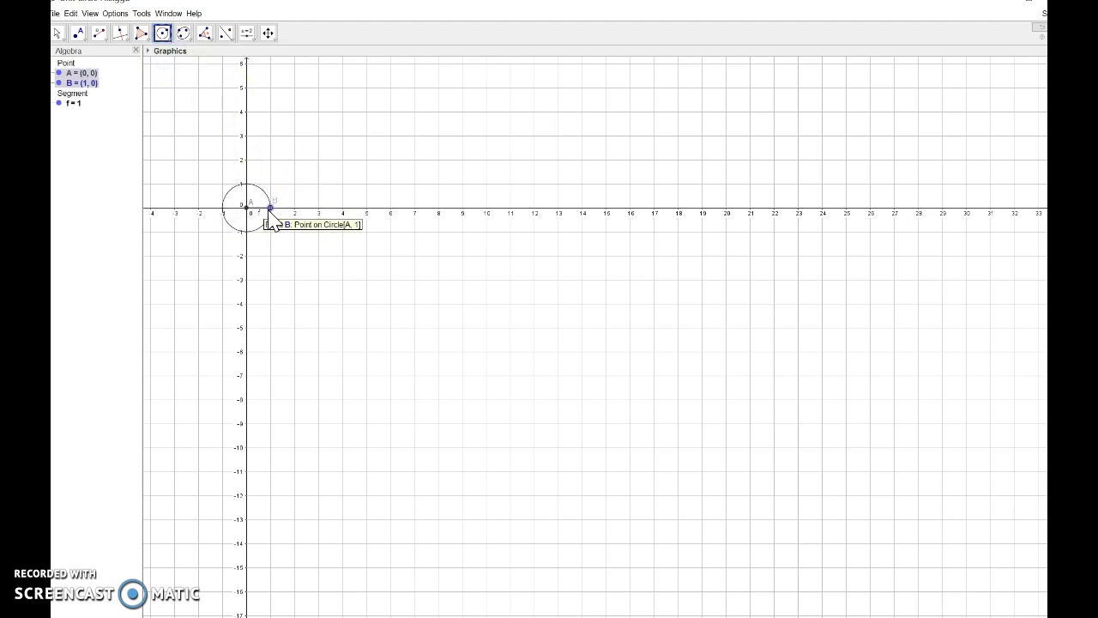
click(269, 210)
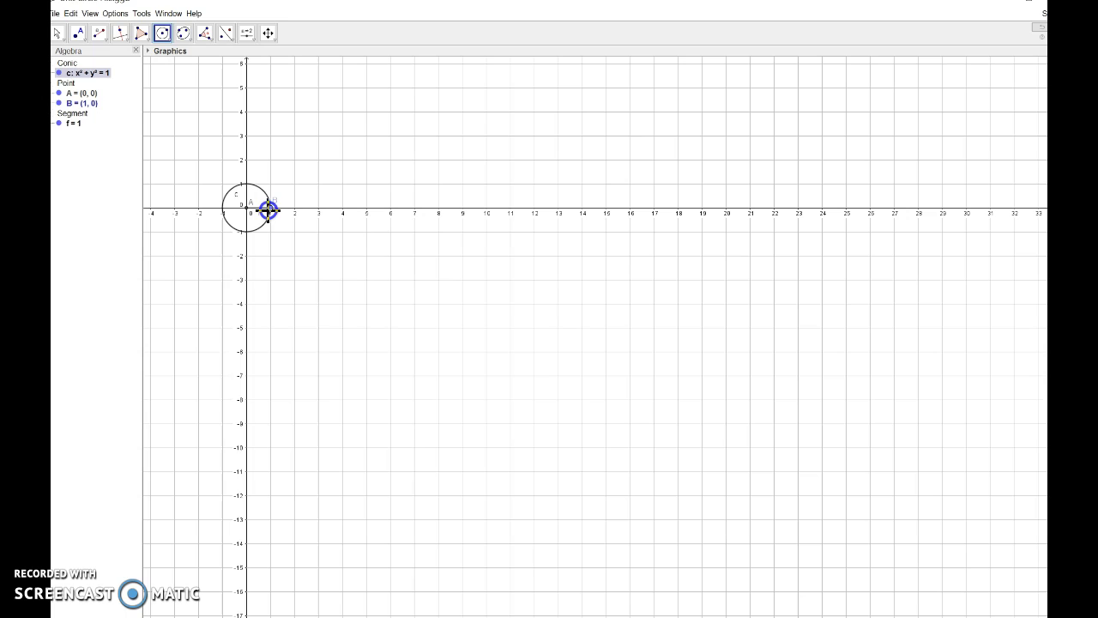
click(473, 182)
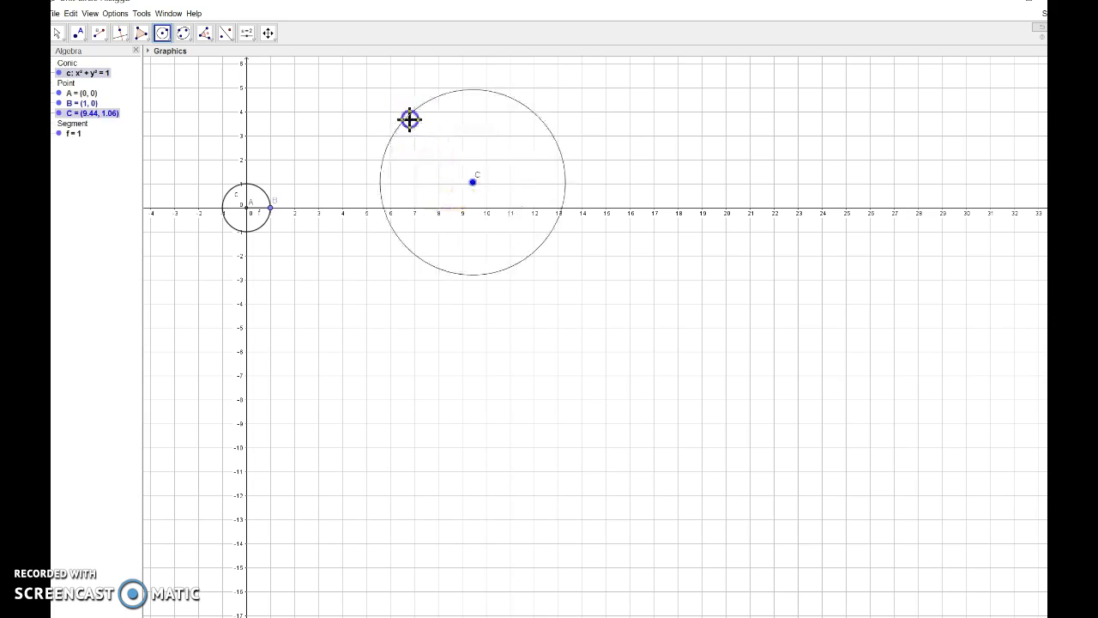
click(506, 152)
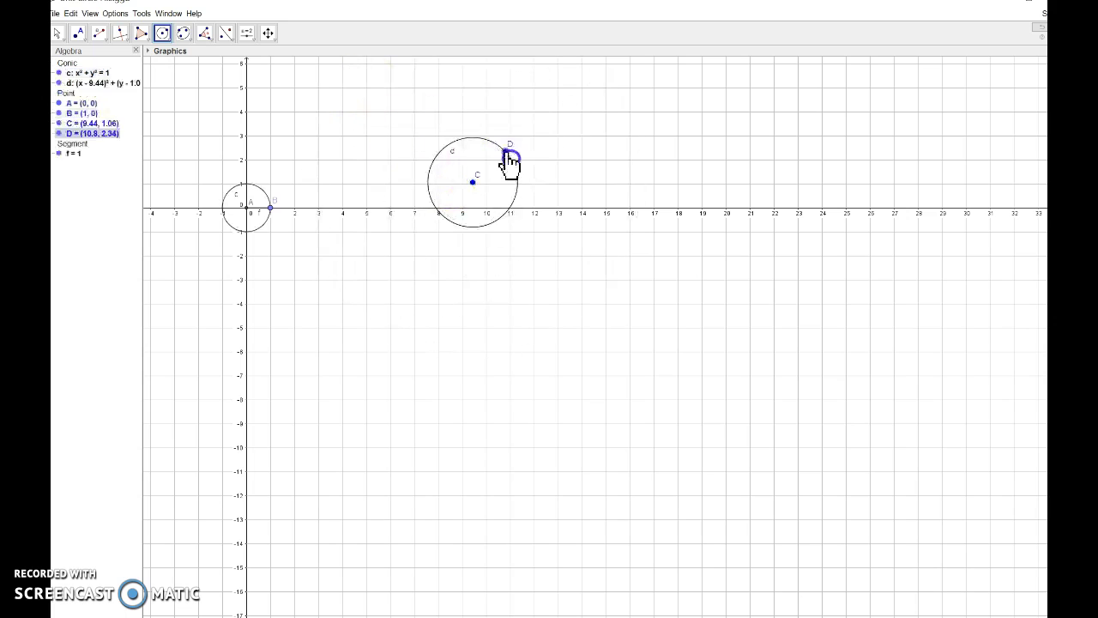
click(1039, 31)
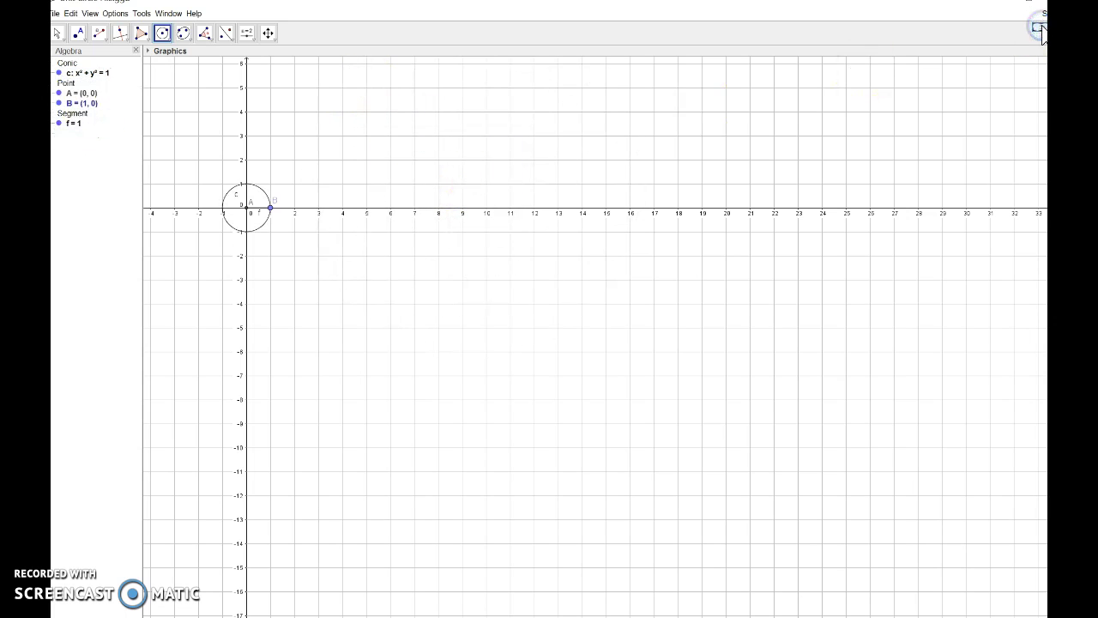
Set the labeling option to No New Objects.
click(114, 13)
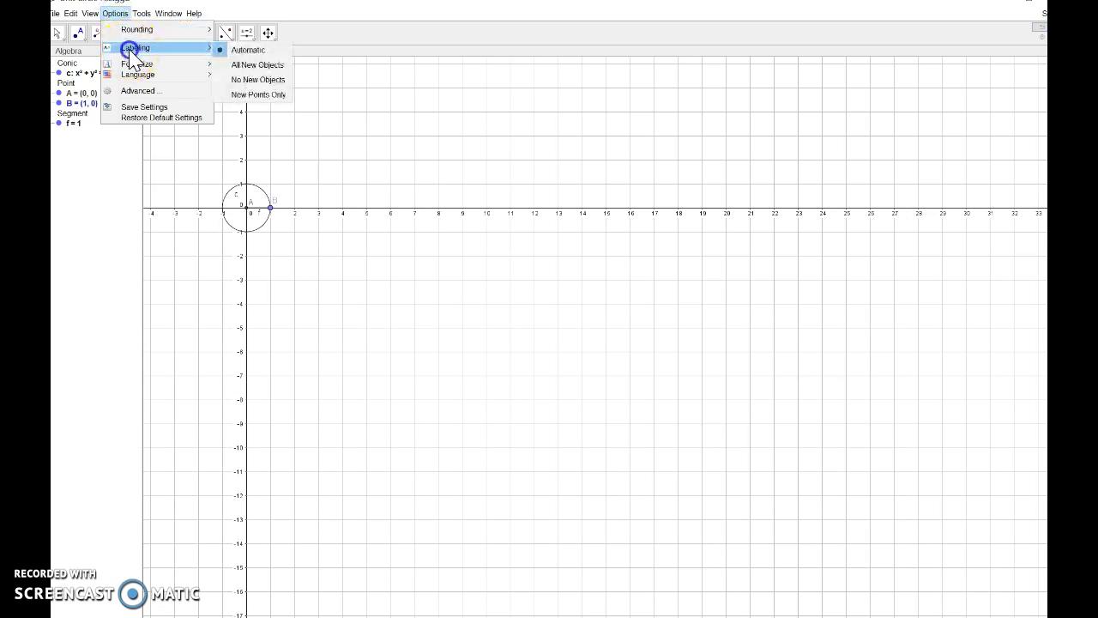
mouse_move(190, 48)
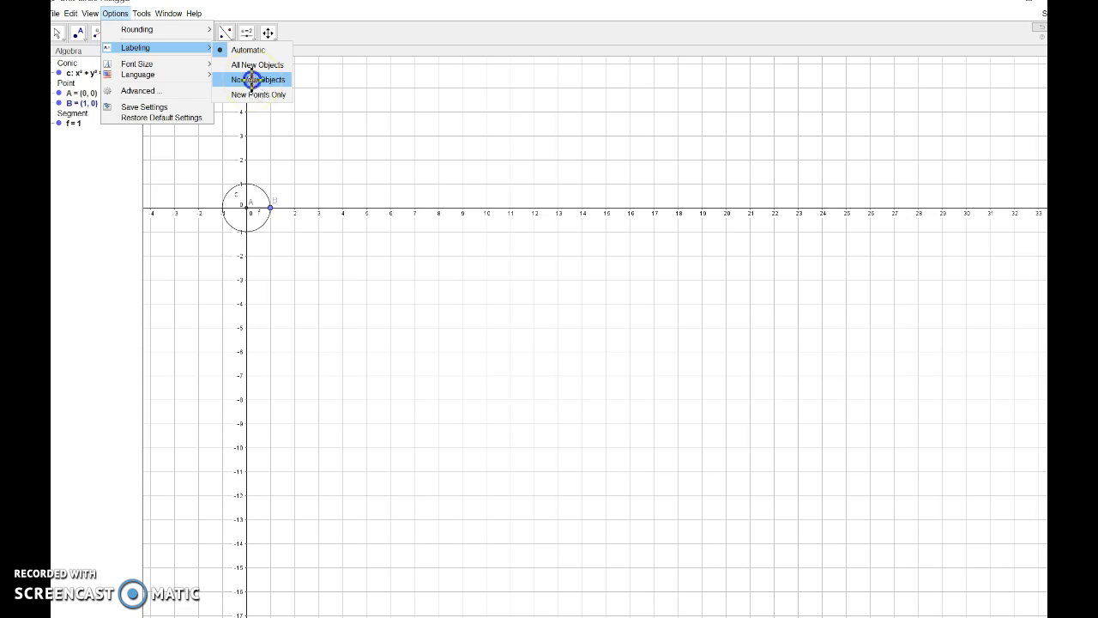
click(256, 80)
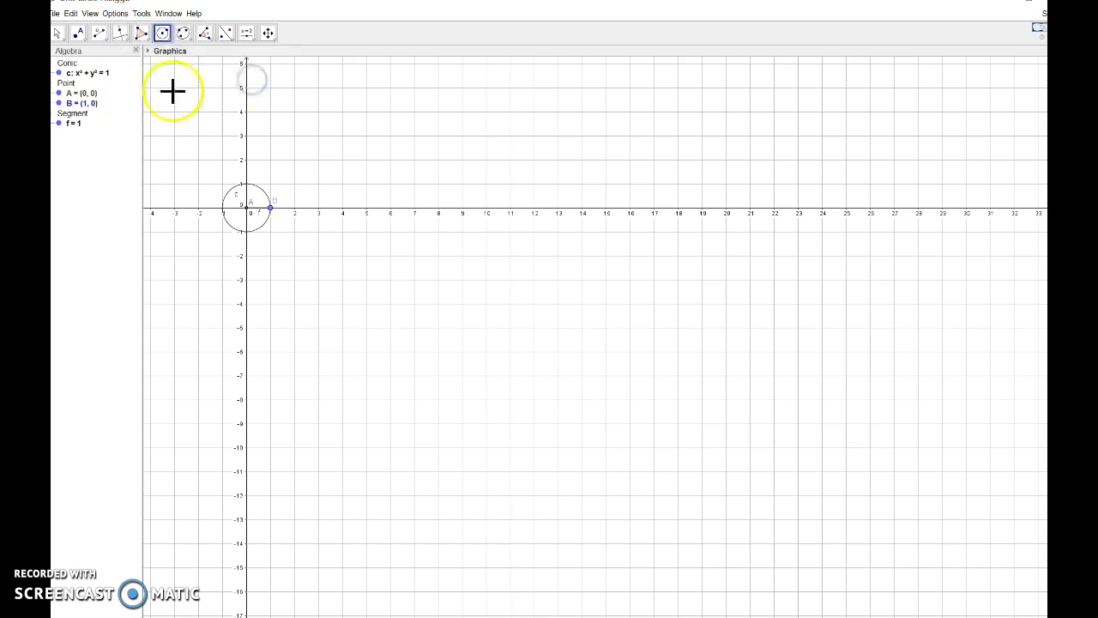
Turn off the labels of circle c, points A and B, and segment f.
right_click(86, 73)
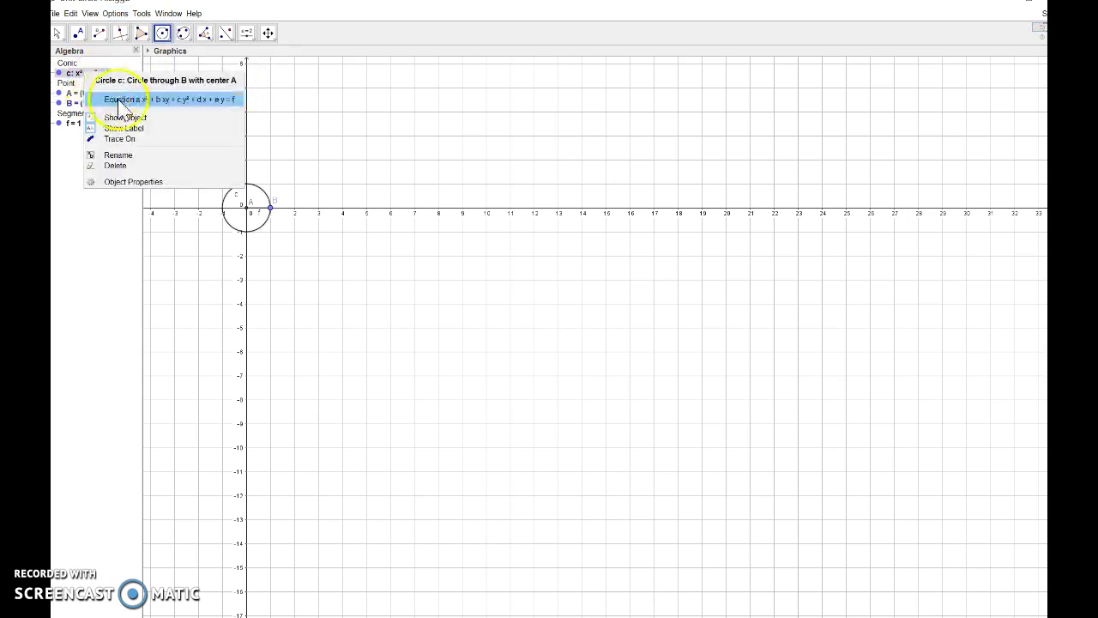
click(140, 129)
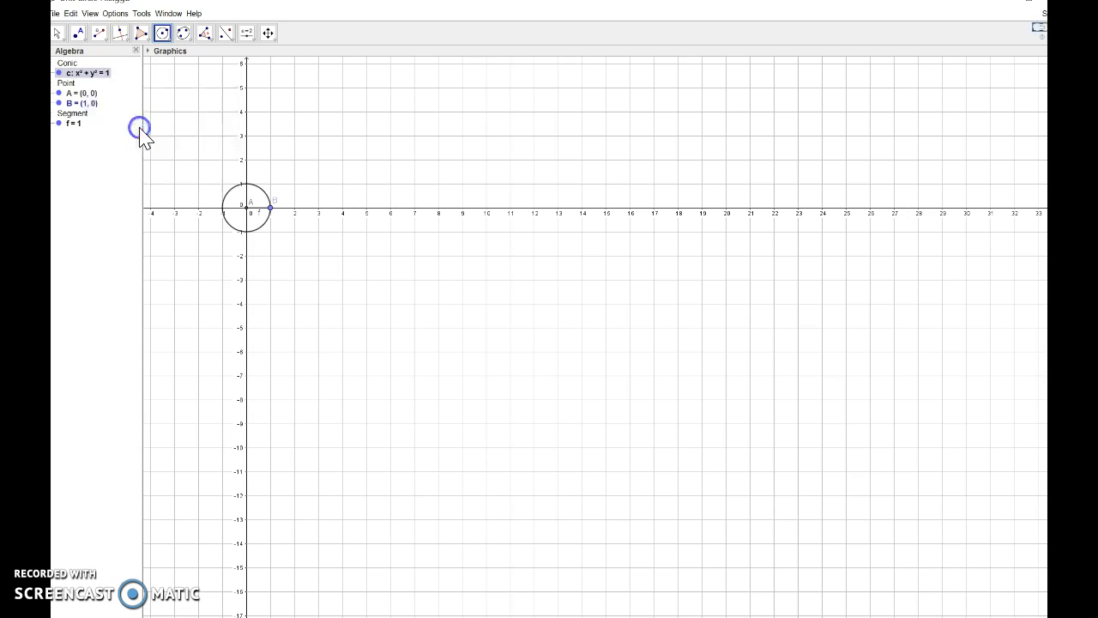
right_click(86, 92)
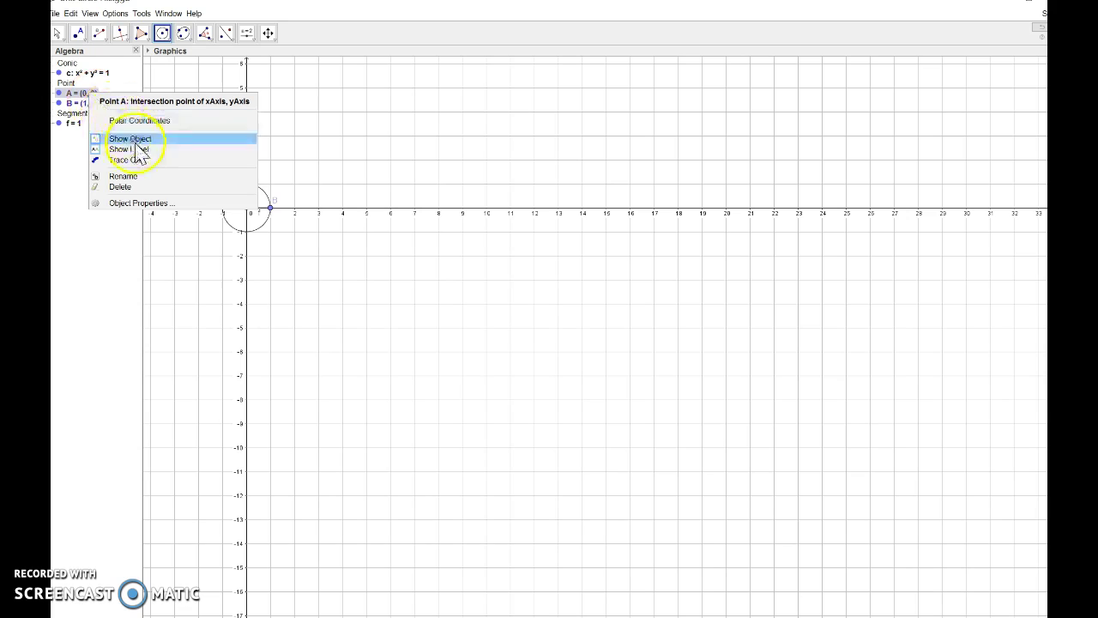
click(138, 148)
click(88, 104)
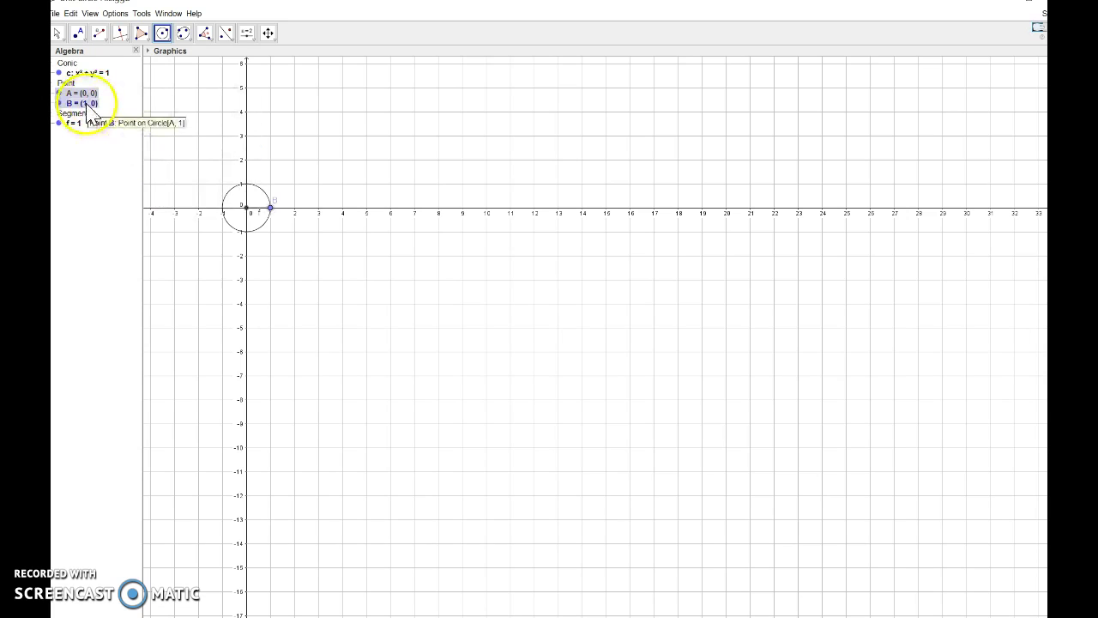
right_click(88, 105)
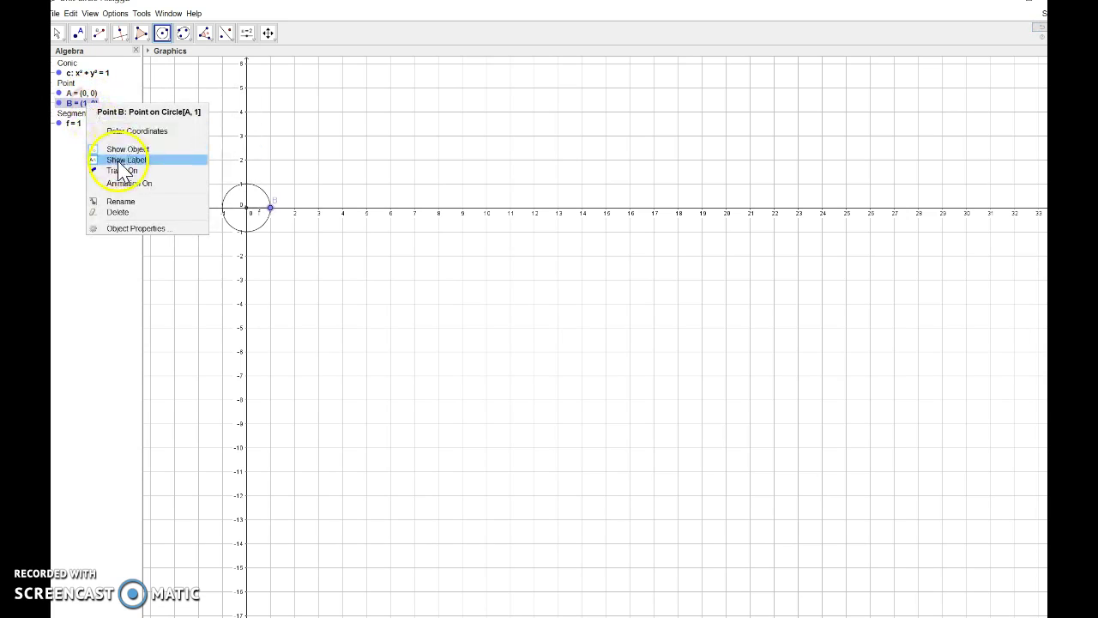
click(118, 160)
click(81, 128)
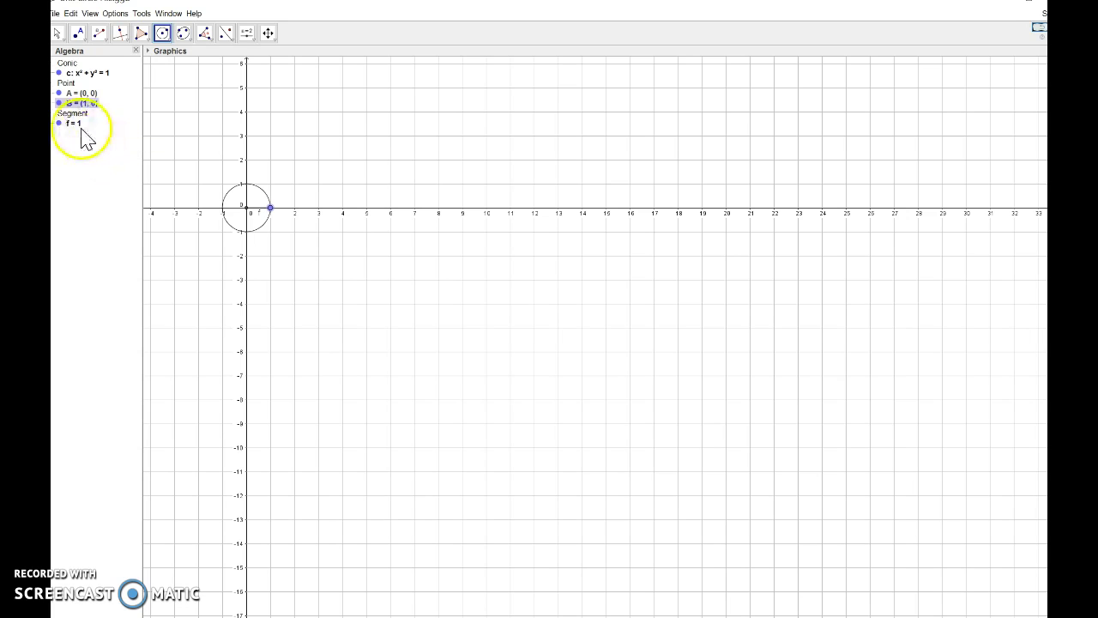
right_click(78, 125)
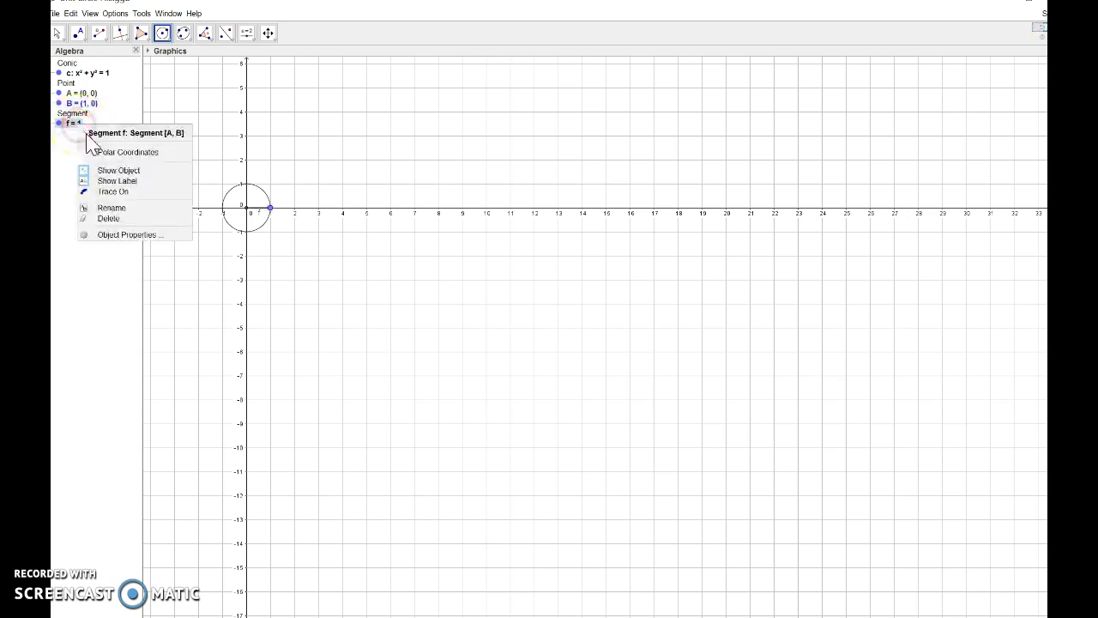
click(119, 181)
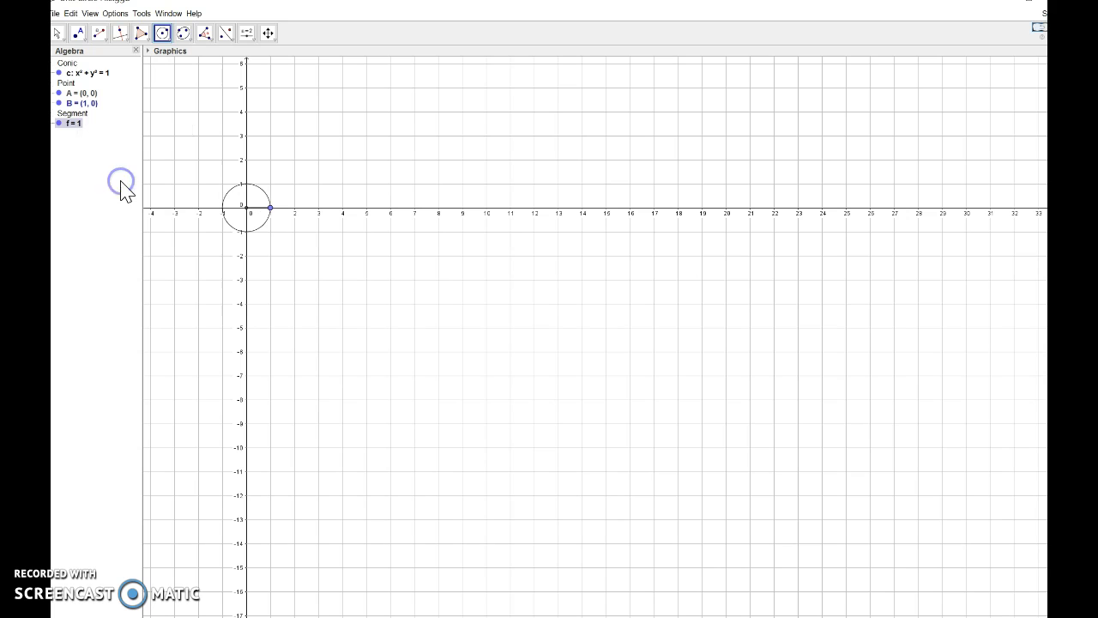
Move the graphics view so the circle is centred, and zoom in until the unit circle fills most of it.
click(267, 33)
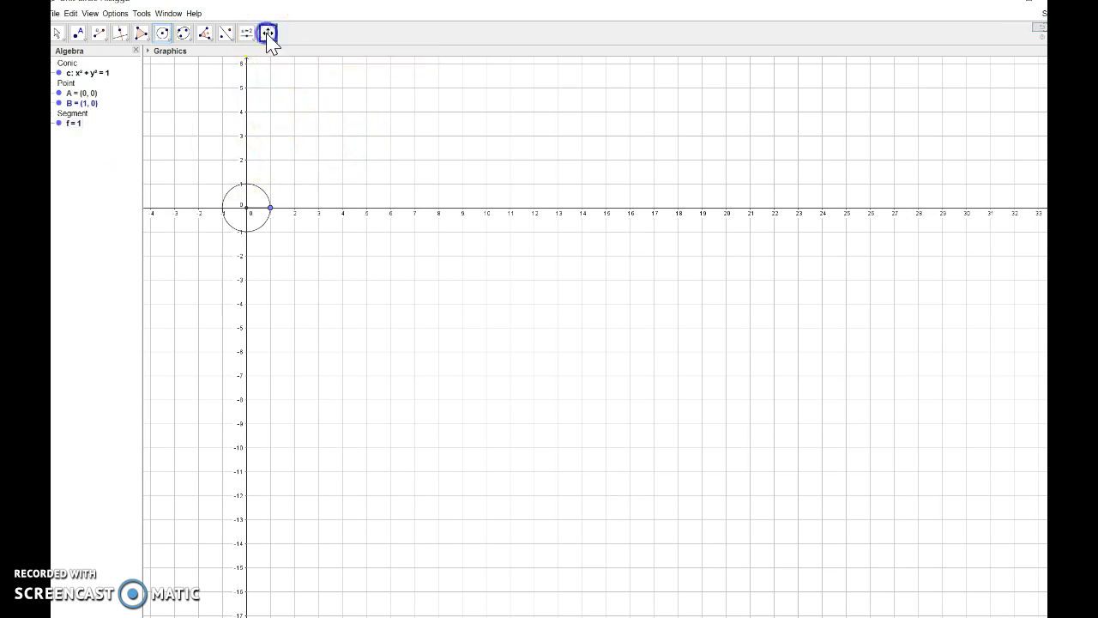
drag(268, 193, 606, 311)
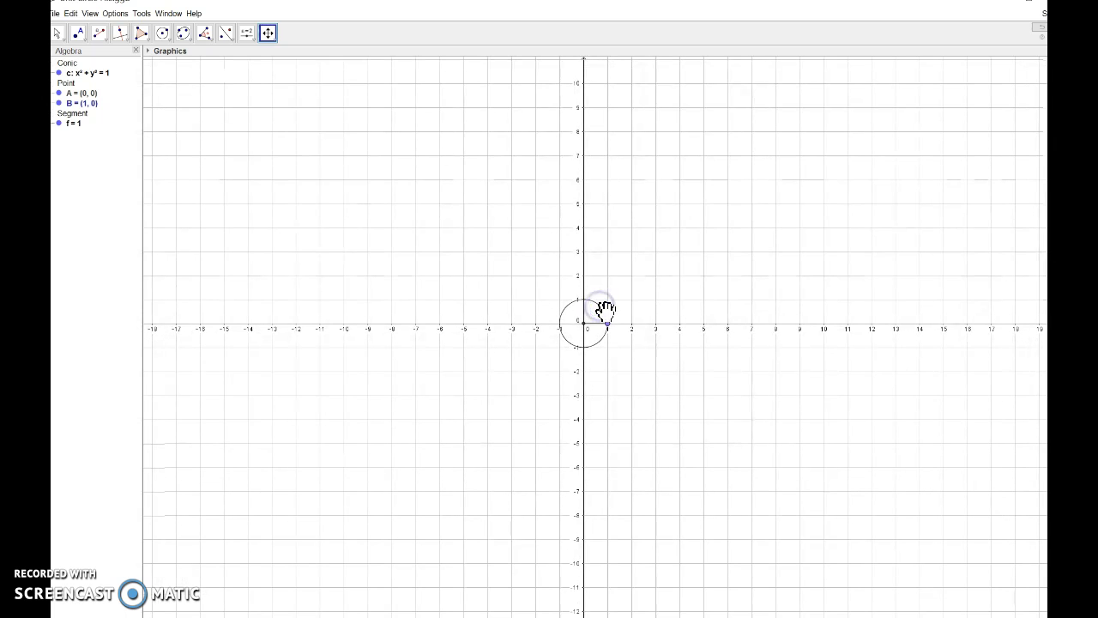
click(270, 35)
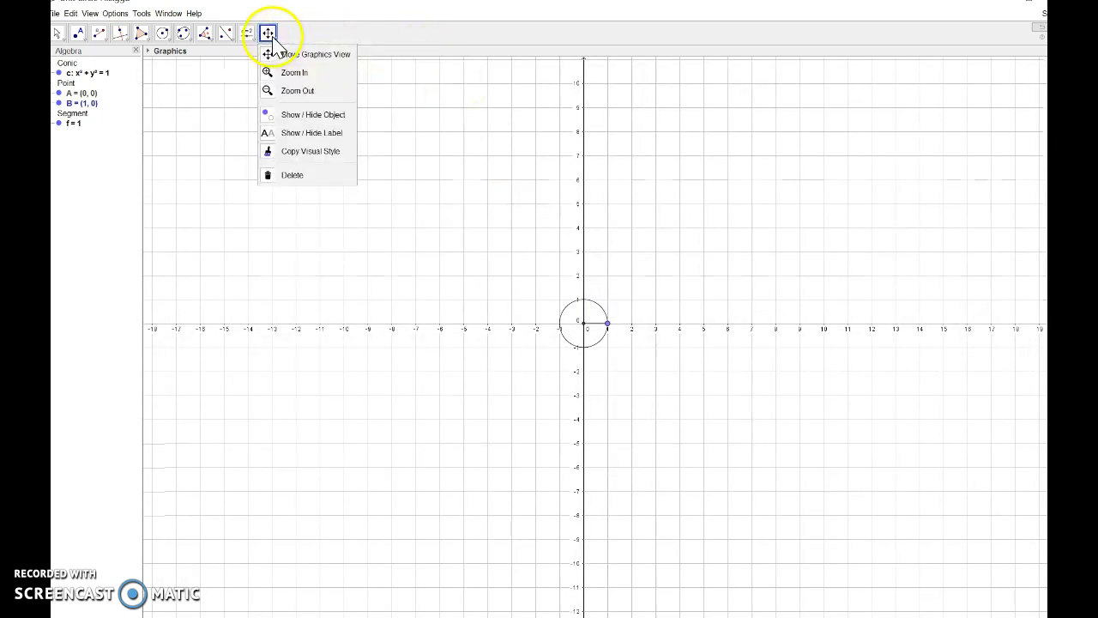
click(289, 76)
click(590, 327)
click(590, 327)
click(591, 327)
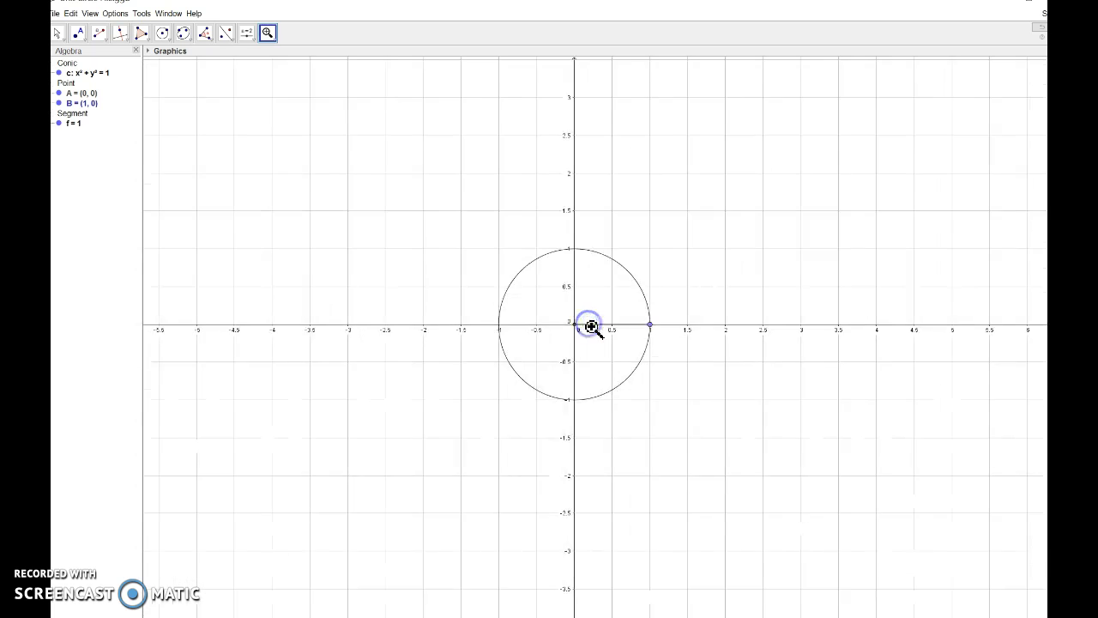
click(591, 327)
click(591, 326)
click(591, 327)
click(591, 327)
click(592, 327)
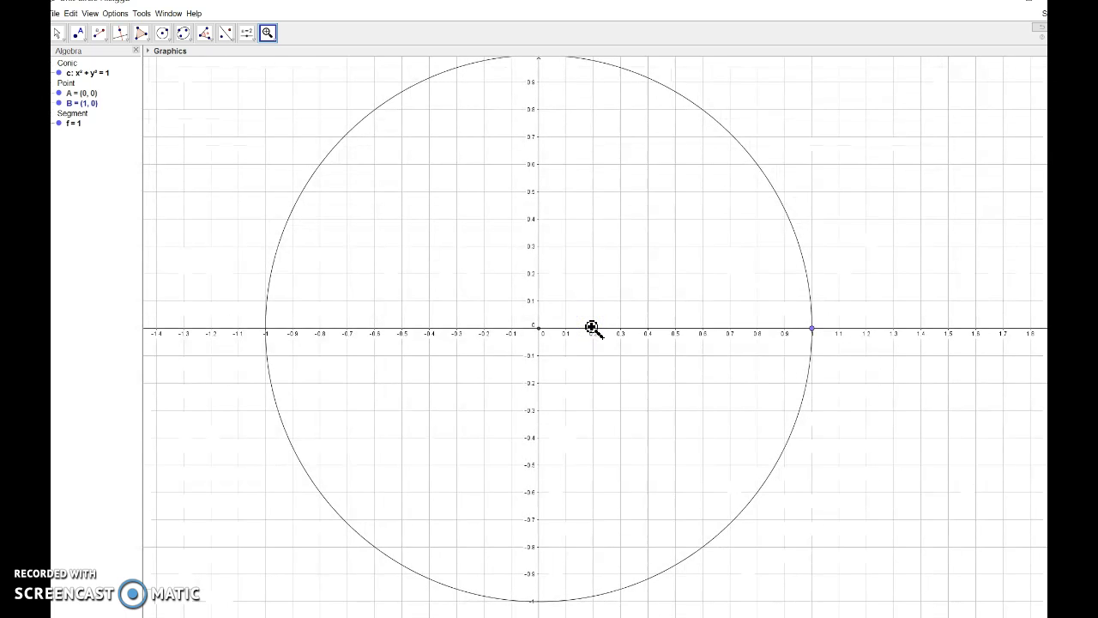
click(649, 289)
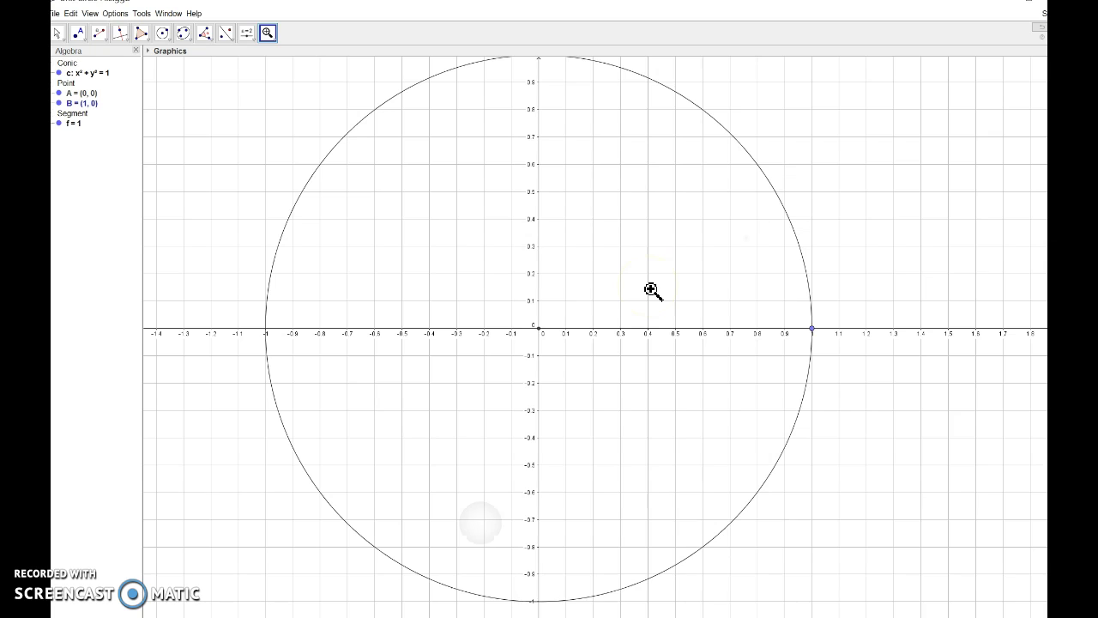
scroll(610, 386, down, 1)
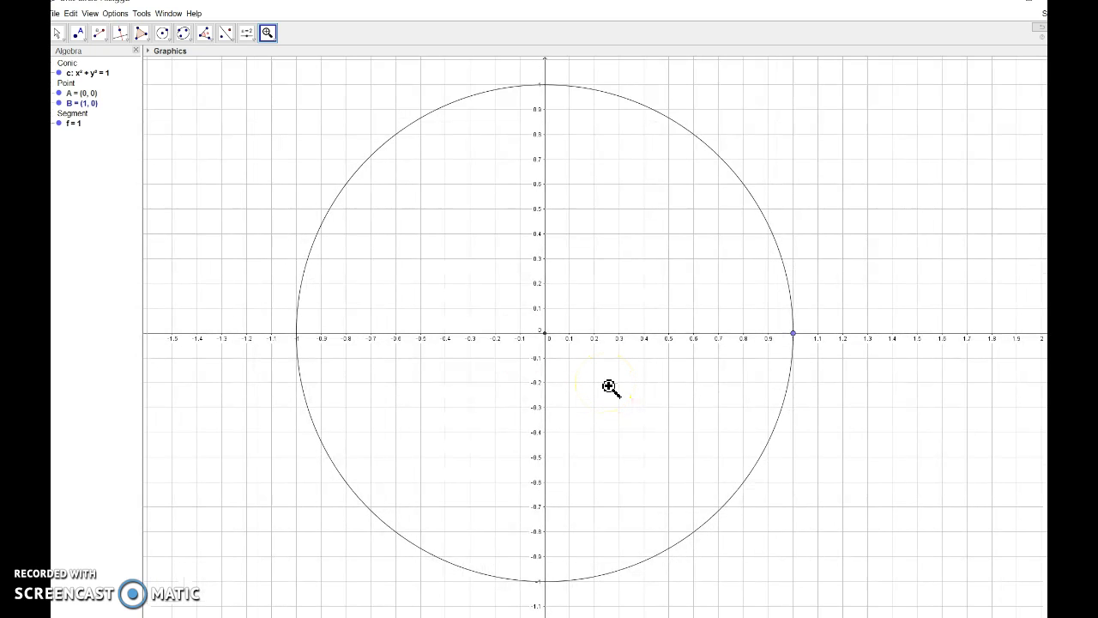
click(322, 198)
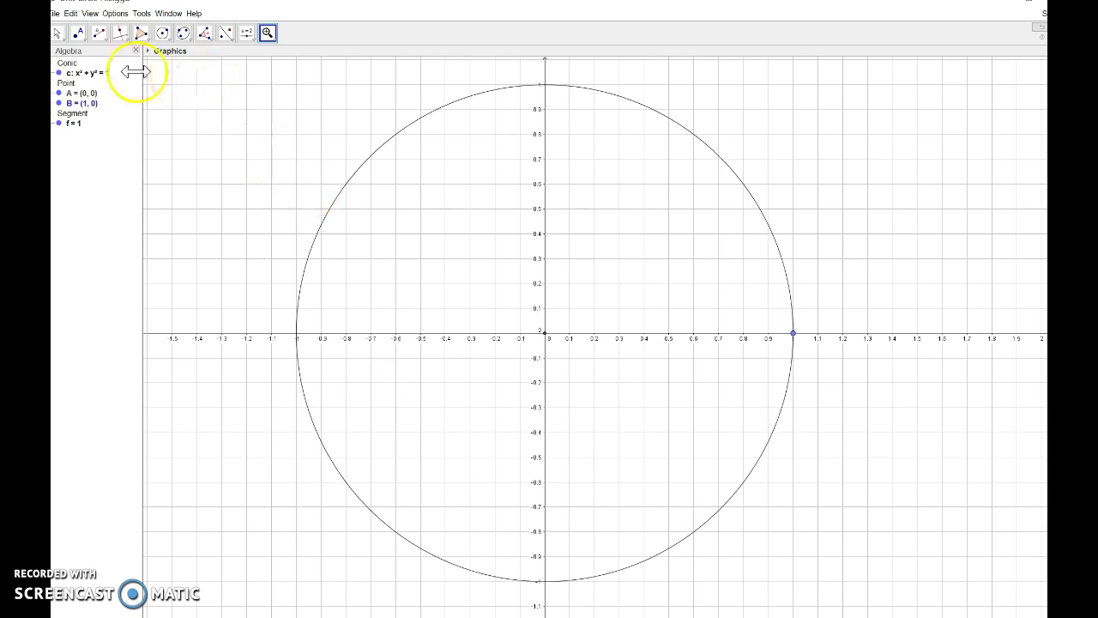
Hide the grid in the graphics view, and undo that change.
click(59, 35)
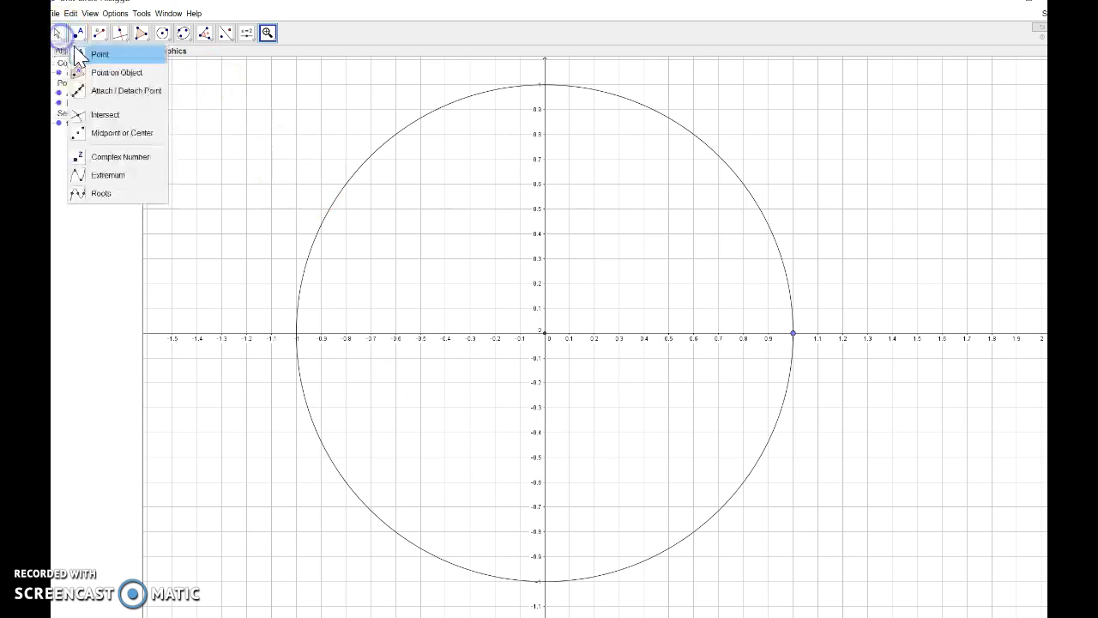
click(110, 55)
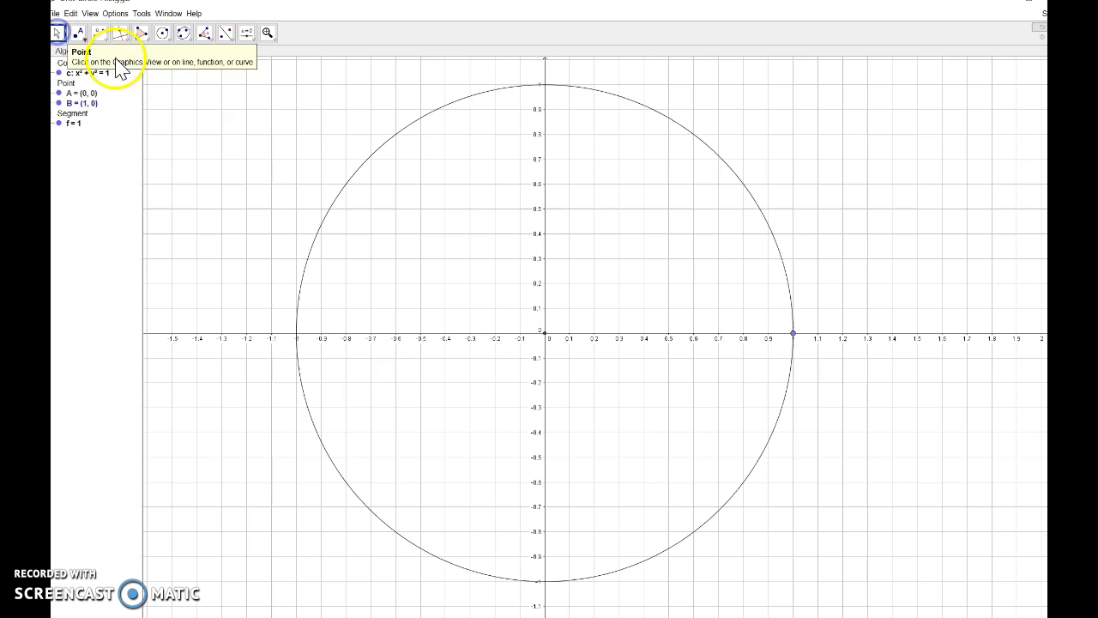
right_click(228, 118)
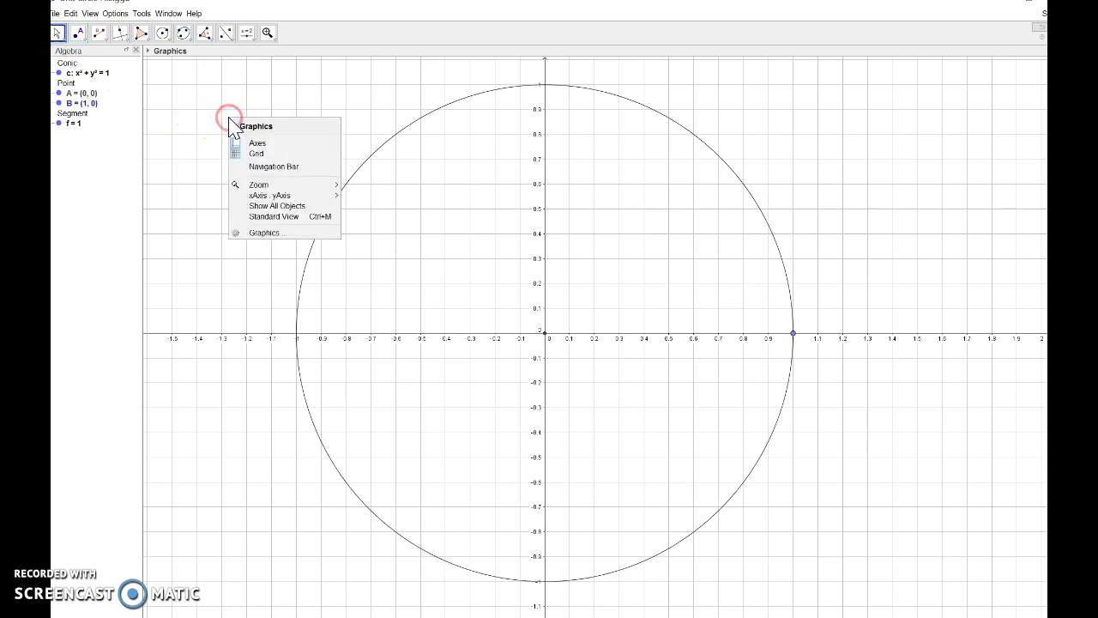
click(258, 154)
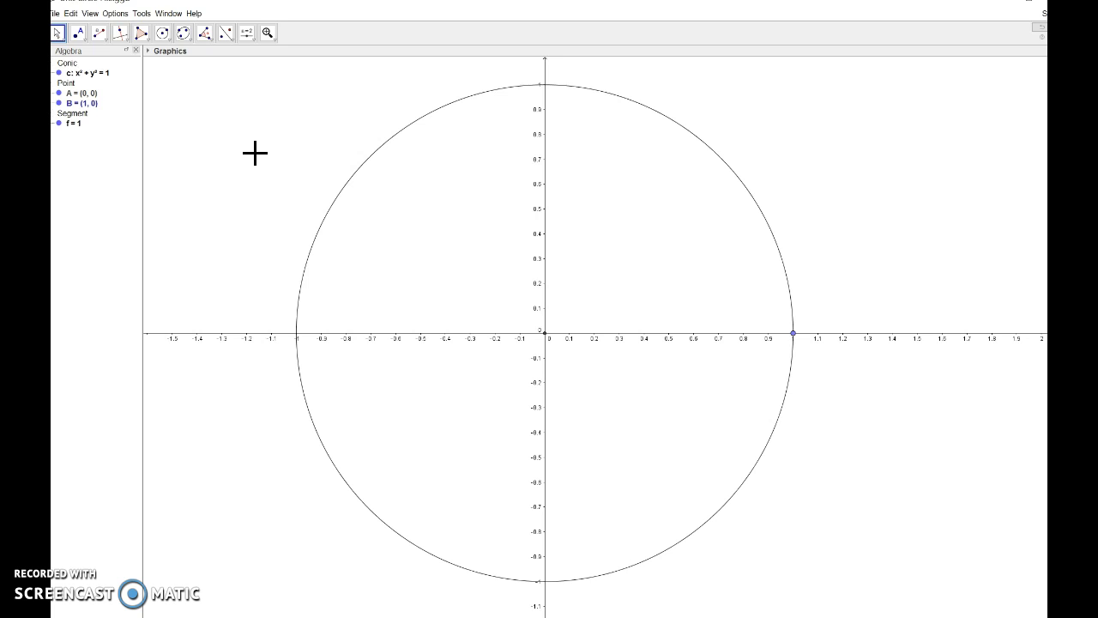
click(1039, 29)
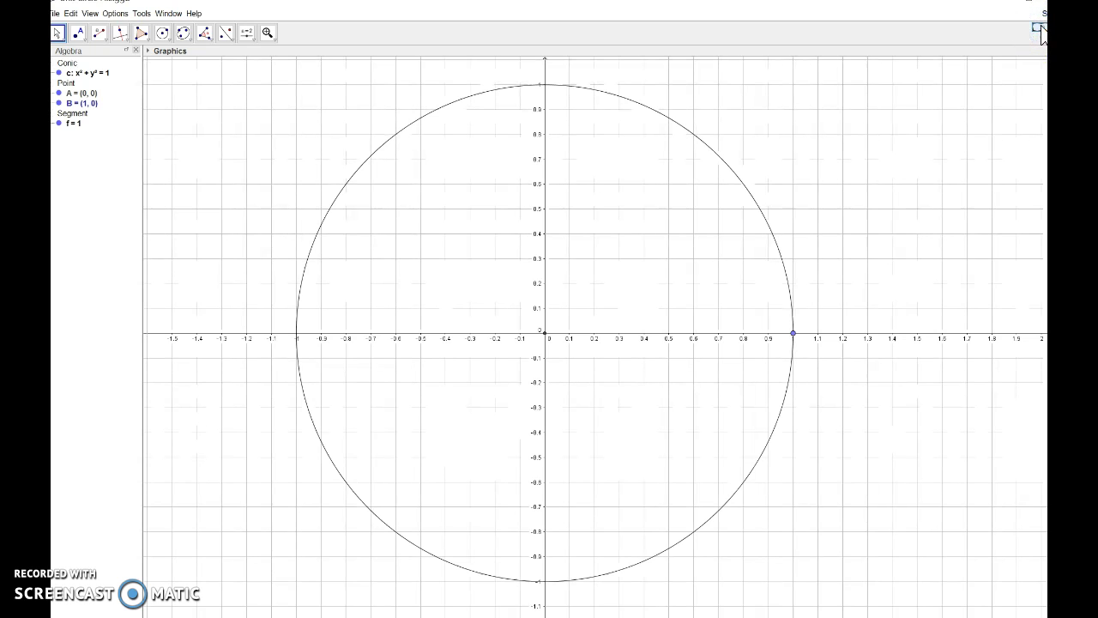
Construct an Angle with Given Size of 45° clockwise from point B about origin point A.
click(546, 333)
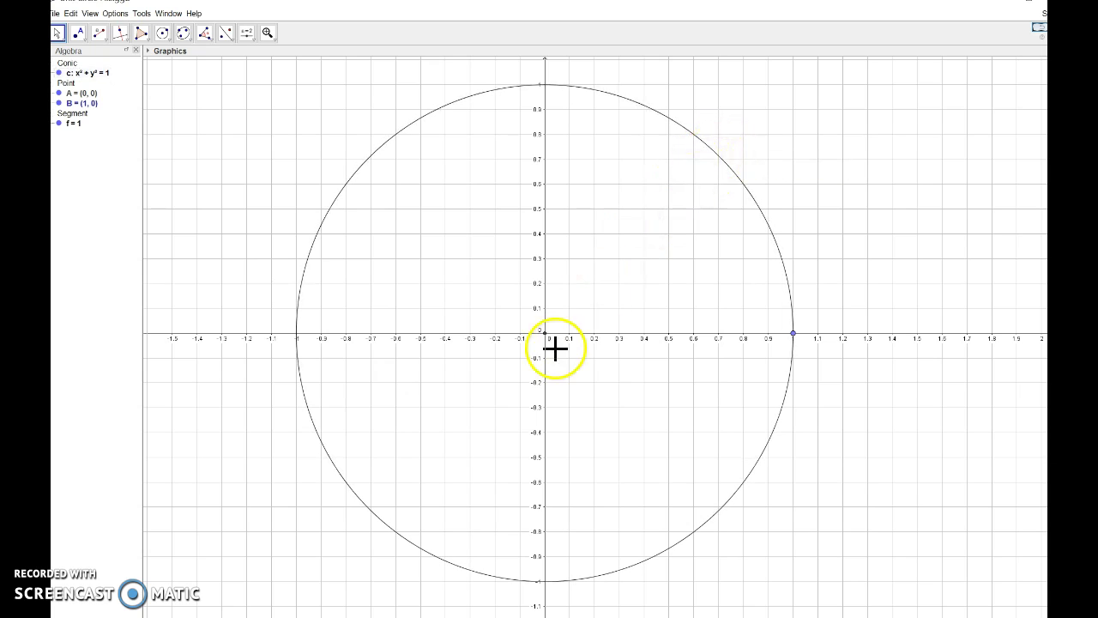
click(206, 36)
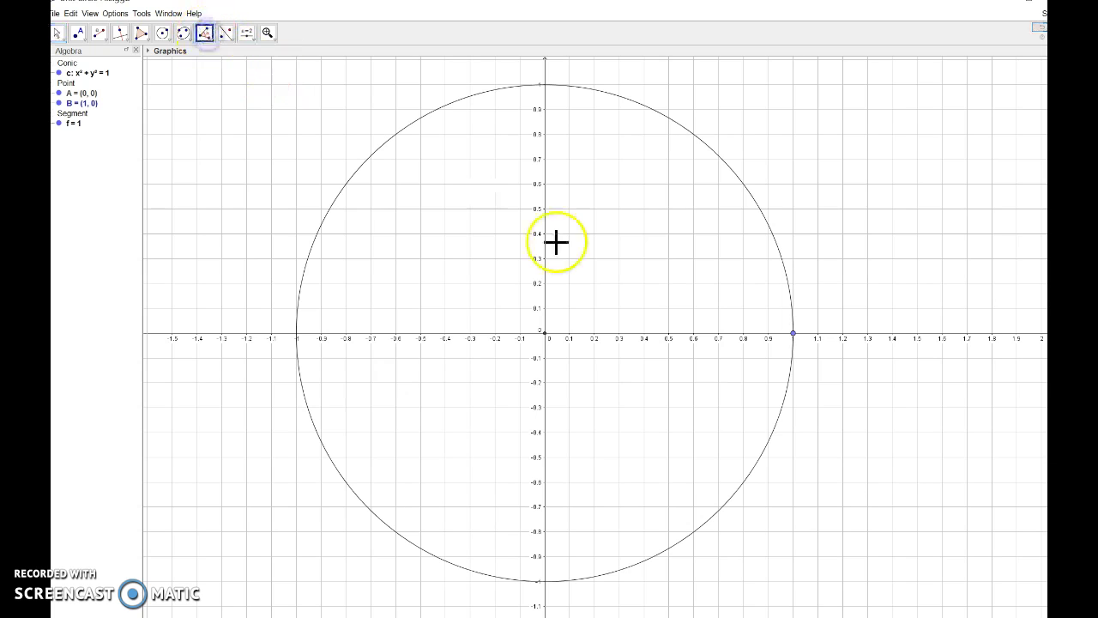
click(213, 44)
click(226, 75)
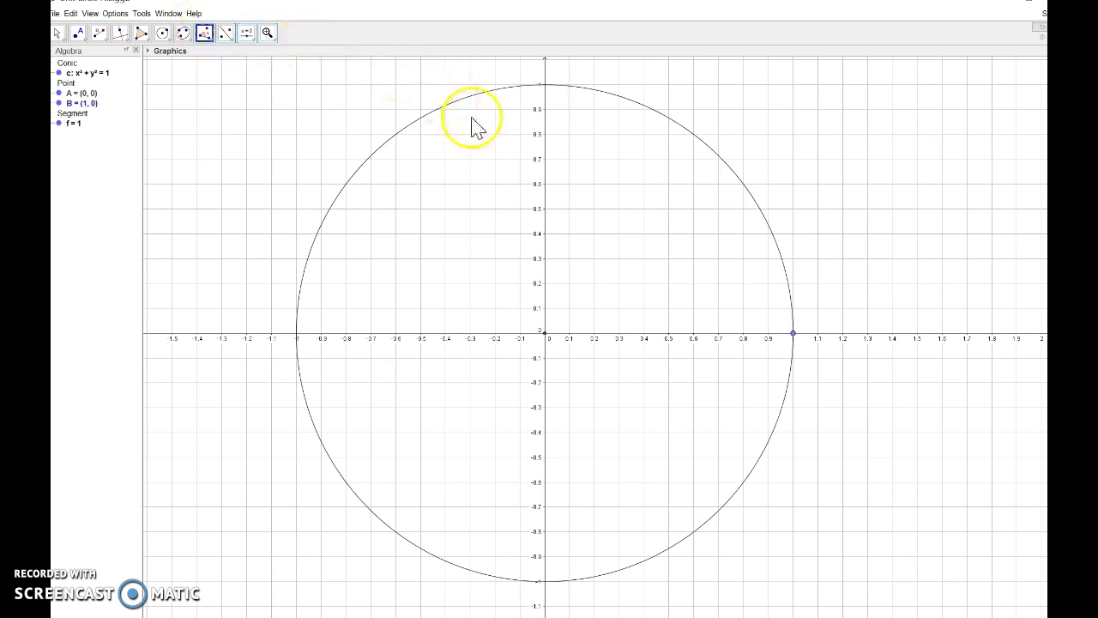
click(793, 333)
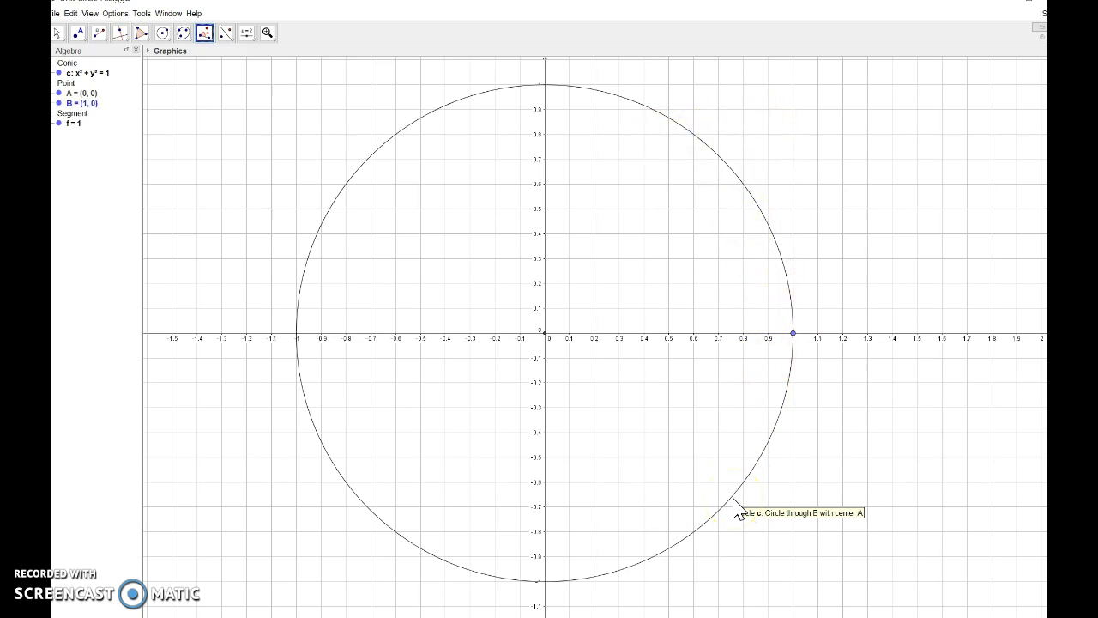
click(792, 334)
click(544, 334)
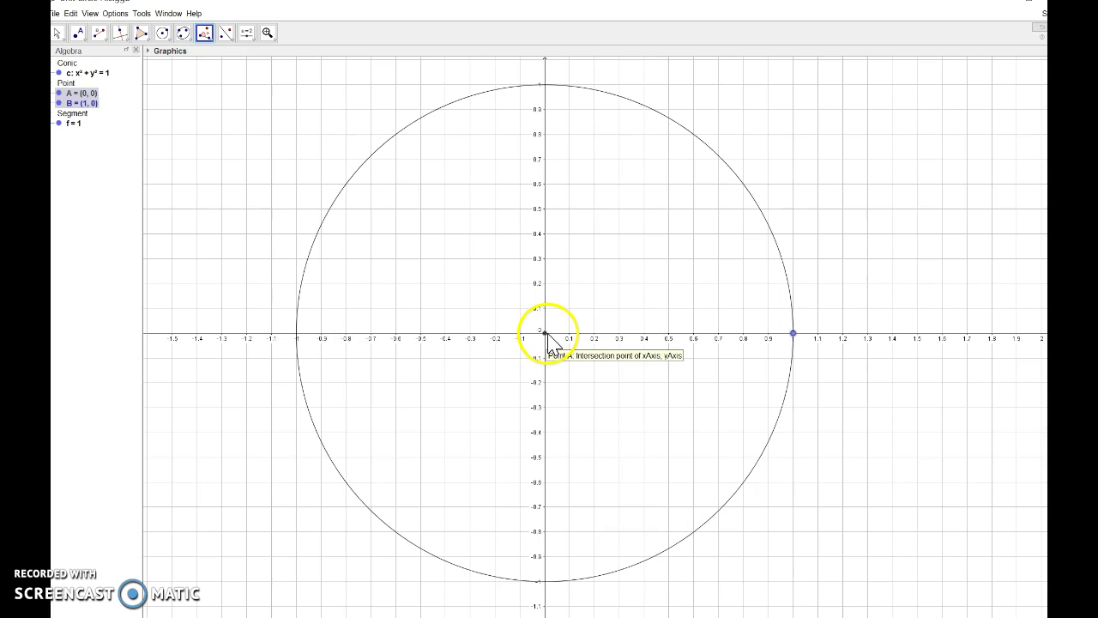
click(601, 360)
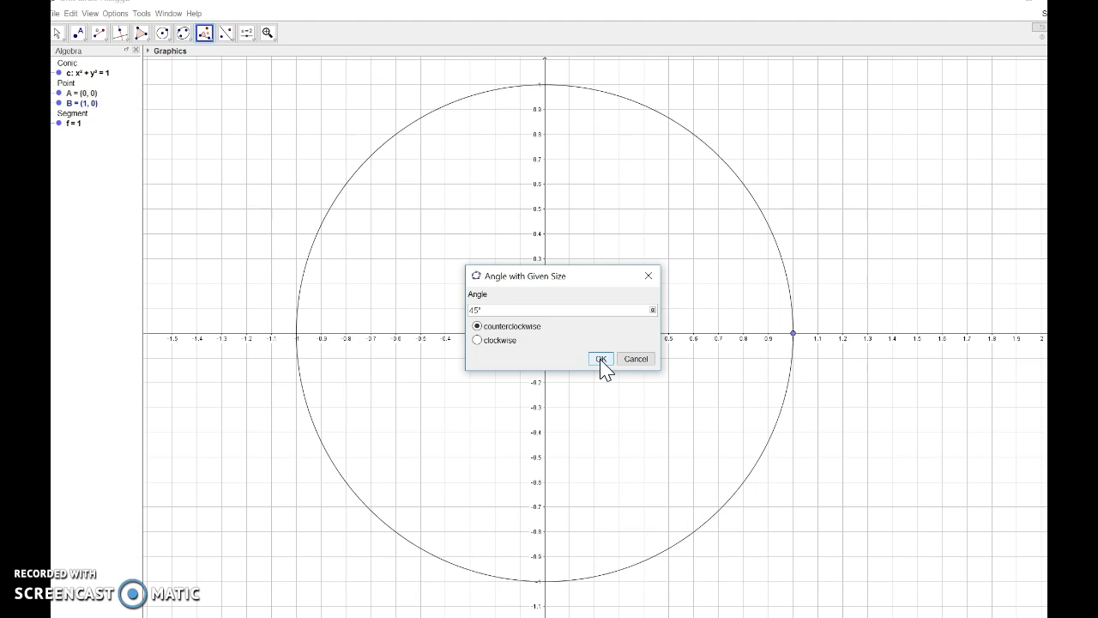
click(477, 340)
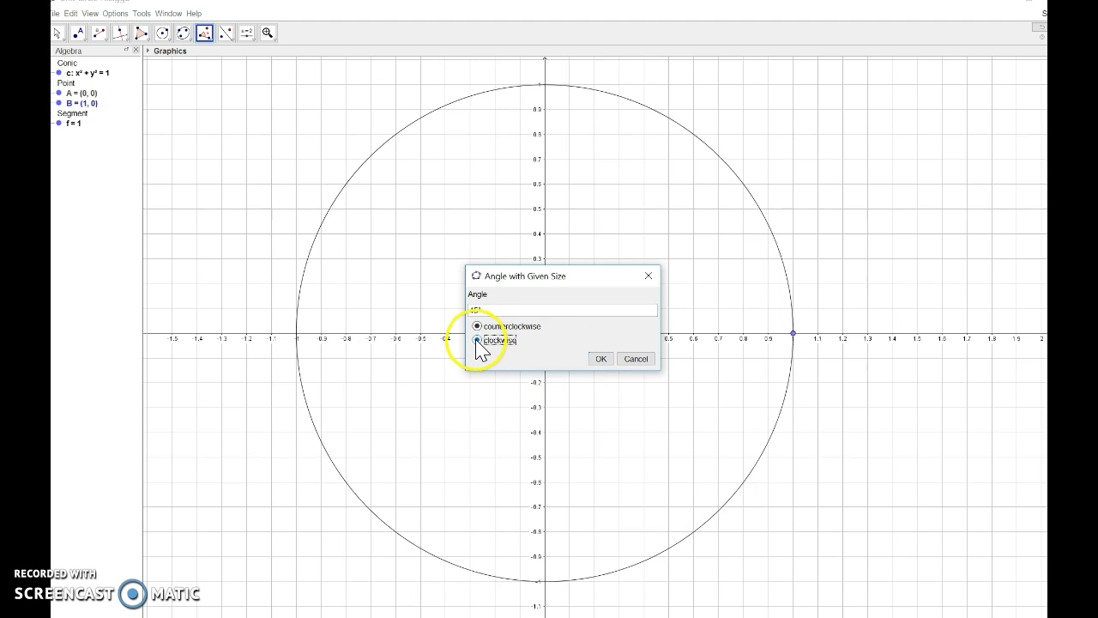
click(601, 359)
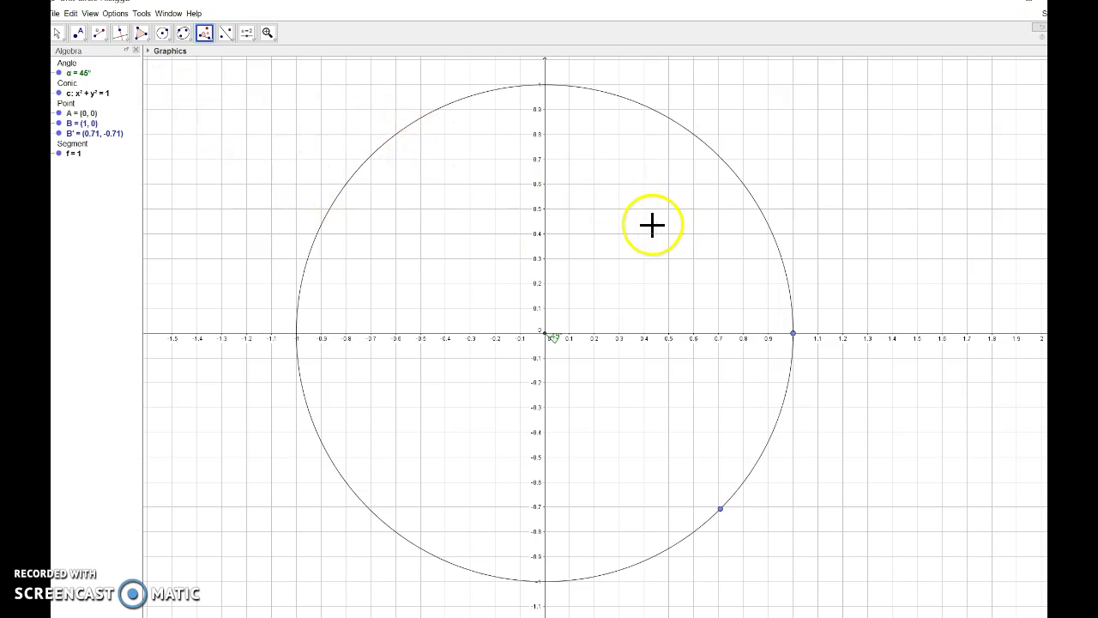
Construct a second Angle with Given Size of 45° counterclockwise from point B about origin point A.
click(792, 334)
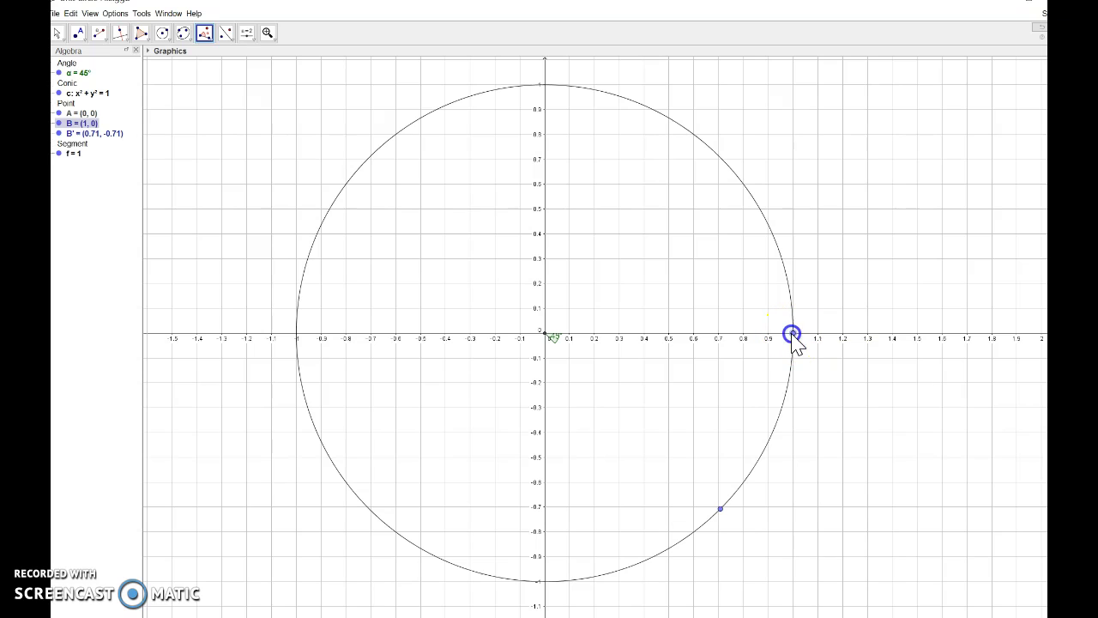
click(545, 332)
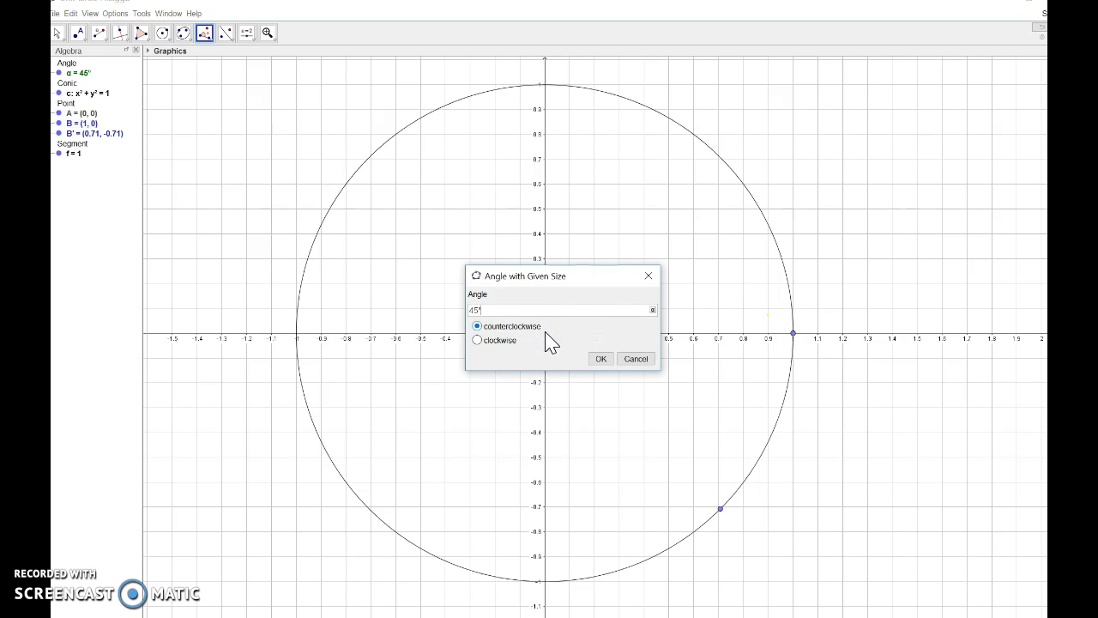
click(600, 359)
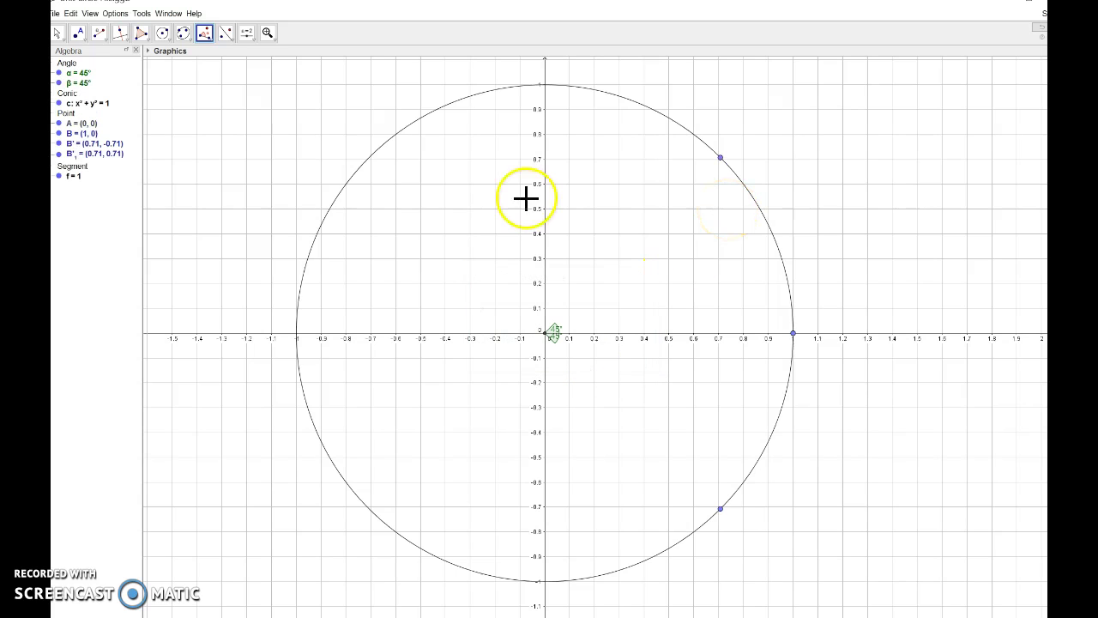
Reflect the fourth-quadrant 45° point about the y-axis, and reflect the resulting third-quadrant point about the x-axis.
click(226, 32)
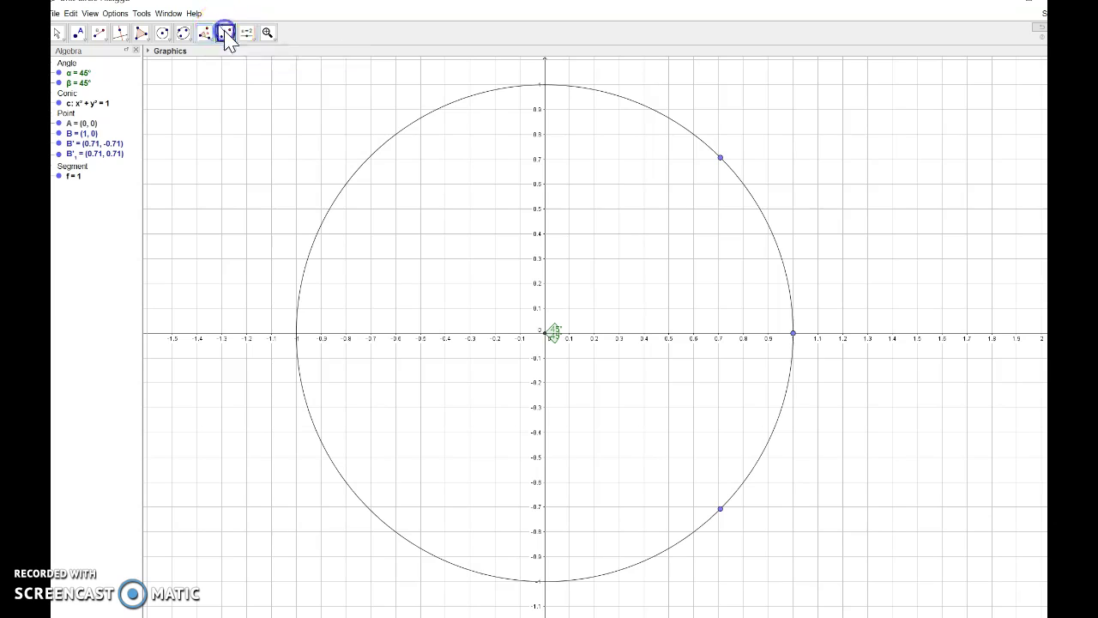
click(721, 510)
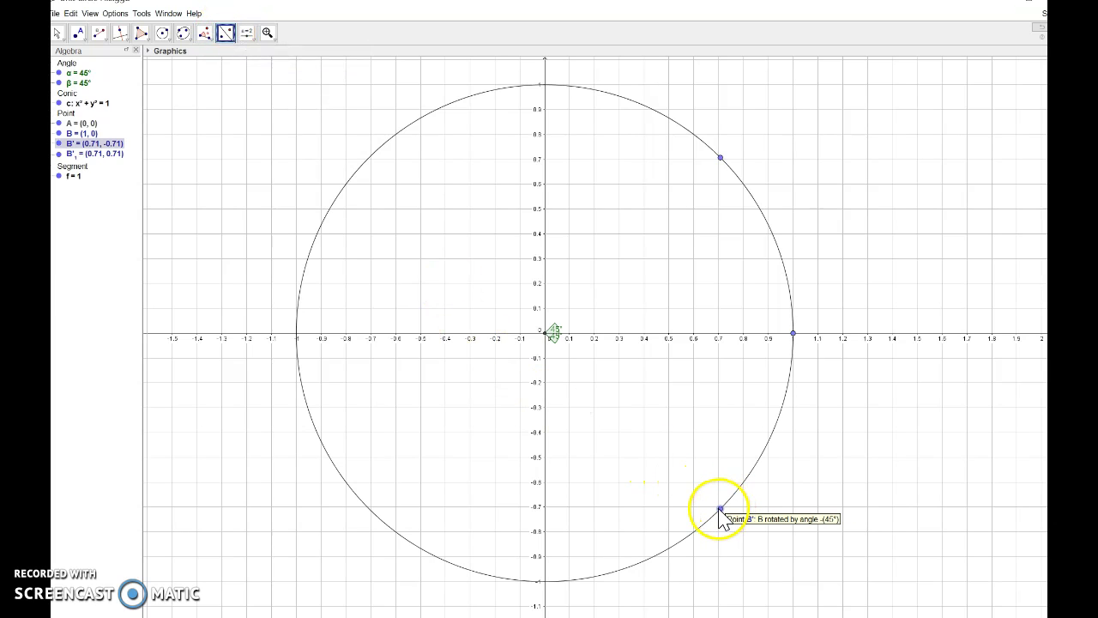
click(545, 508)
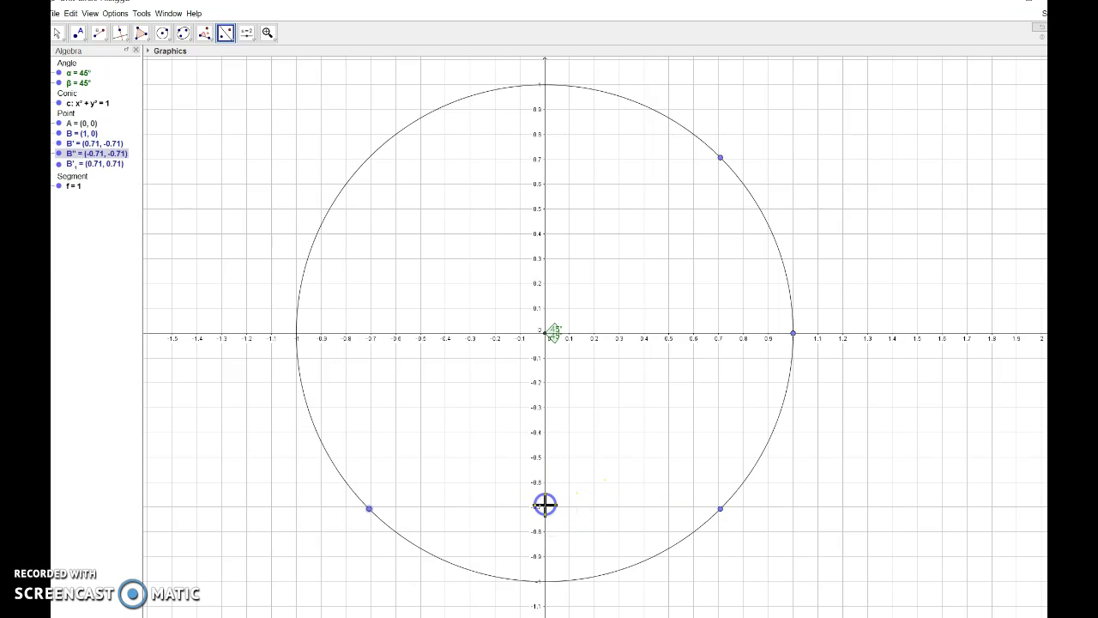
click(369, 508)
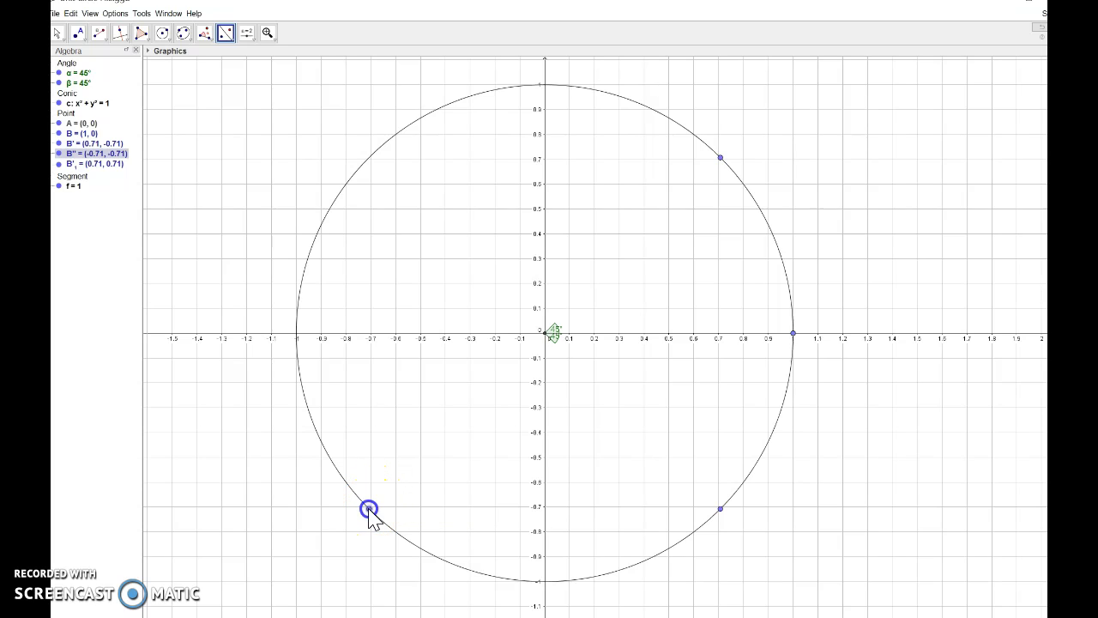
click(376, 335)
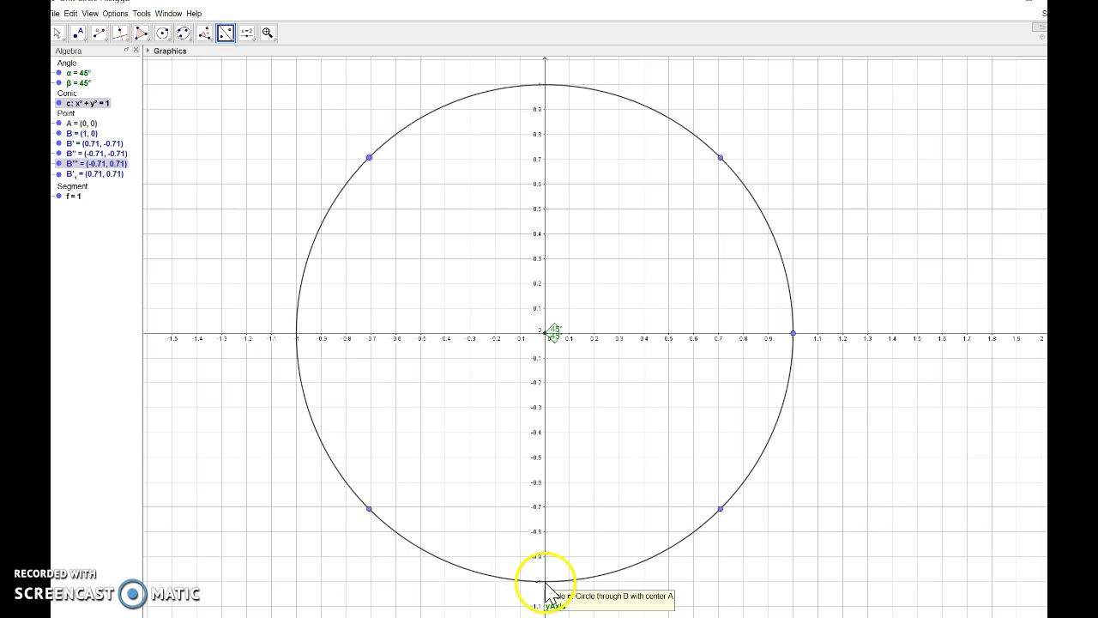
Place points where the circle crosses the axes at (0, 1), (-1, 0) and (0, -1).
click(76, 32)
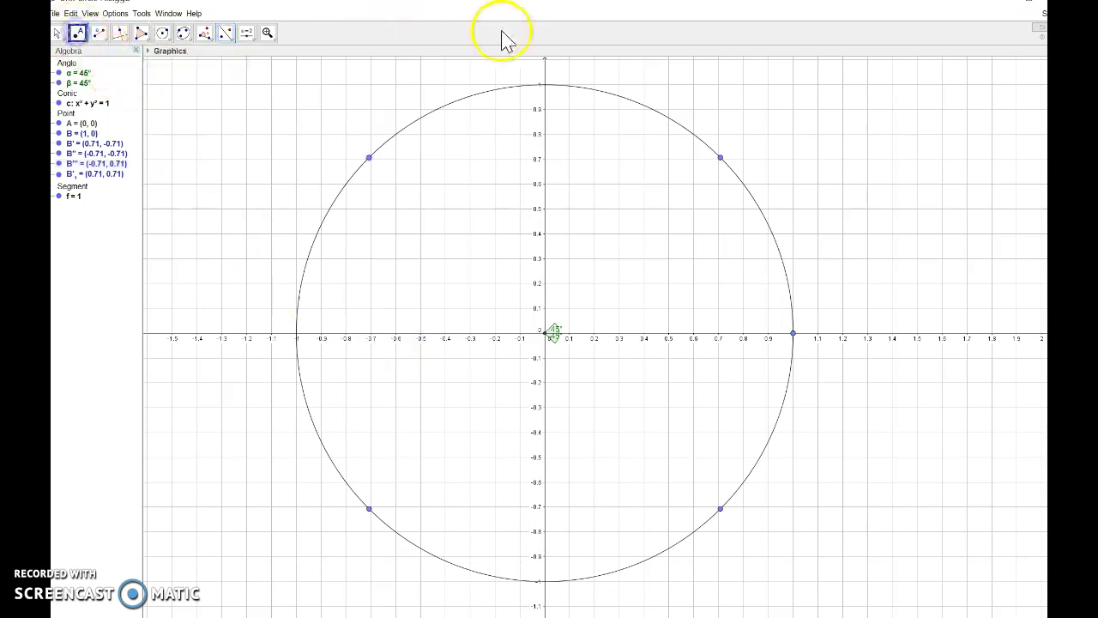
click(544, 87)
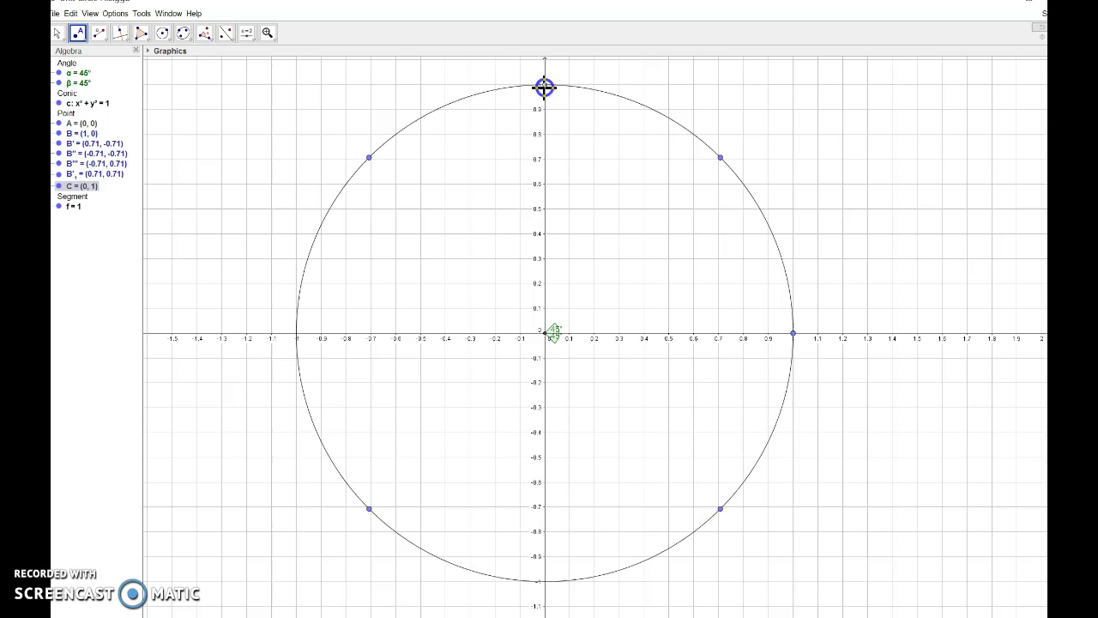
click(296, 335)
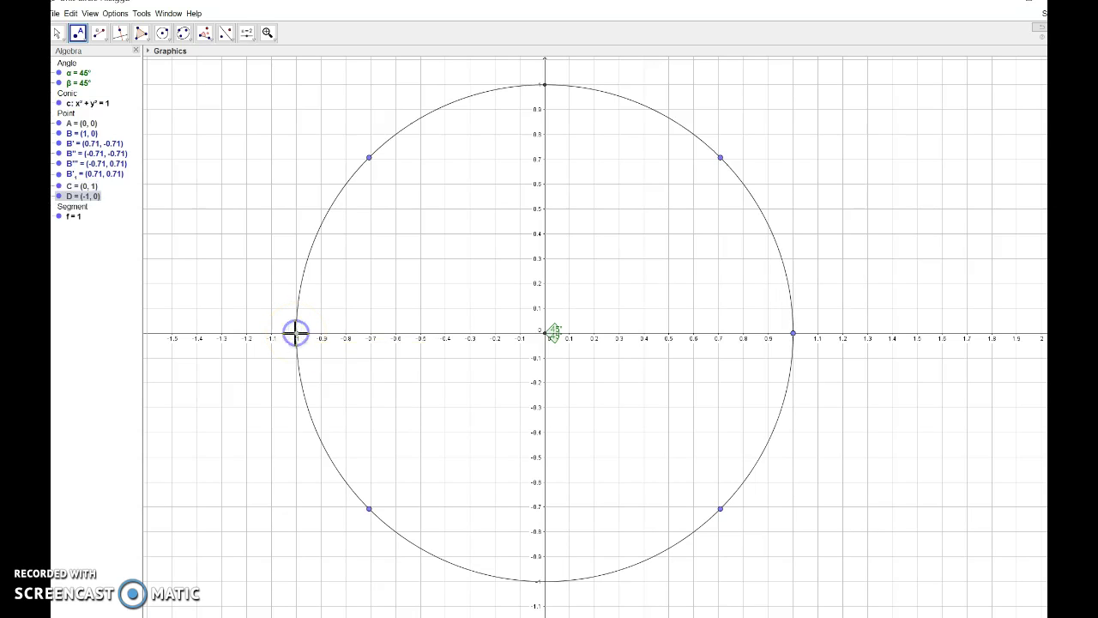
click(544, 581)
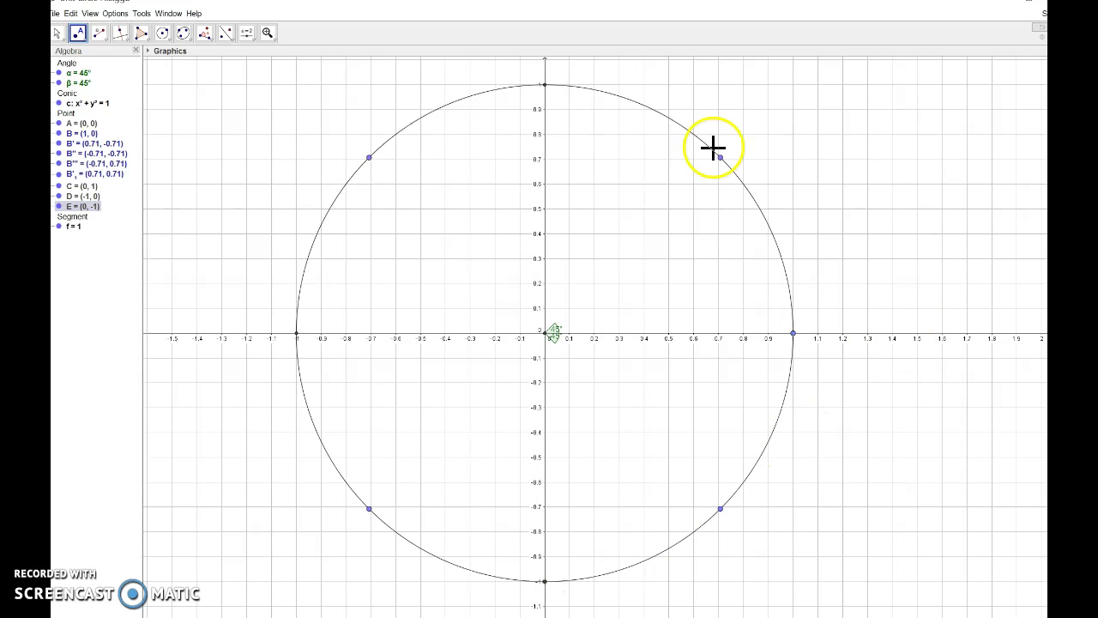
Try to move the first-quadrant 45° point off the circle to test whether it is fixed.
click(56, 33)
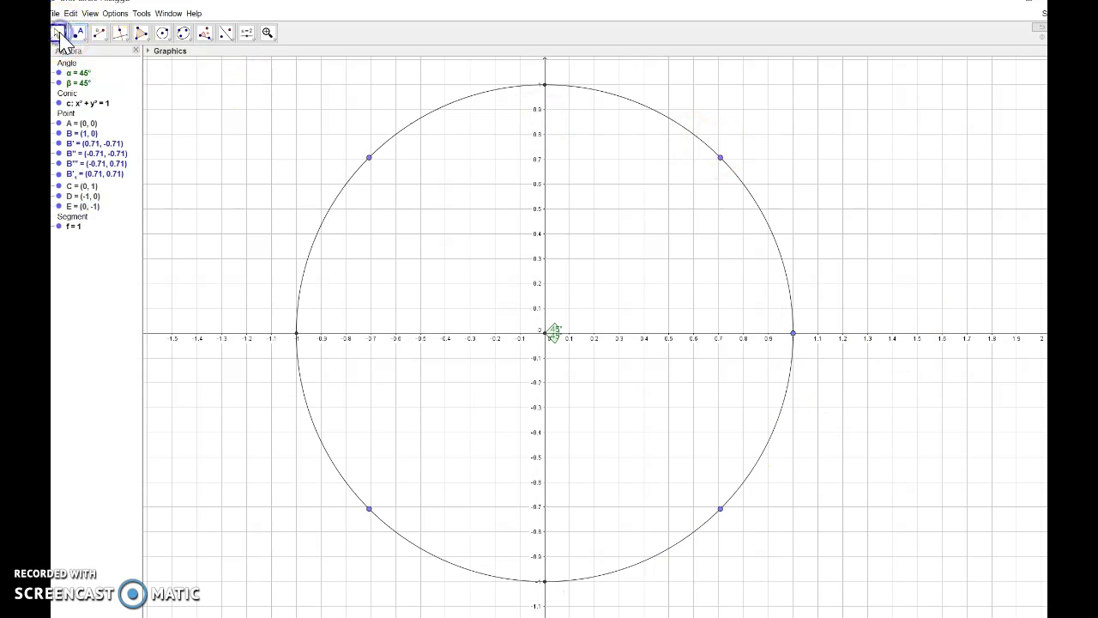
drag(721, 159, 762, 159)
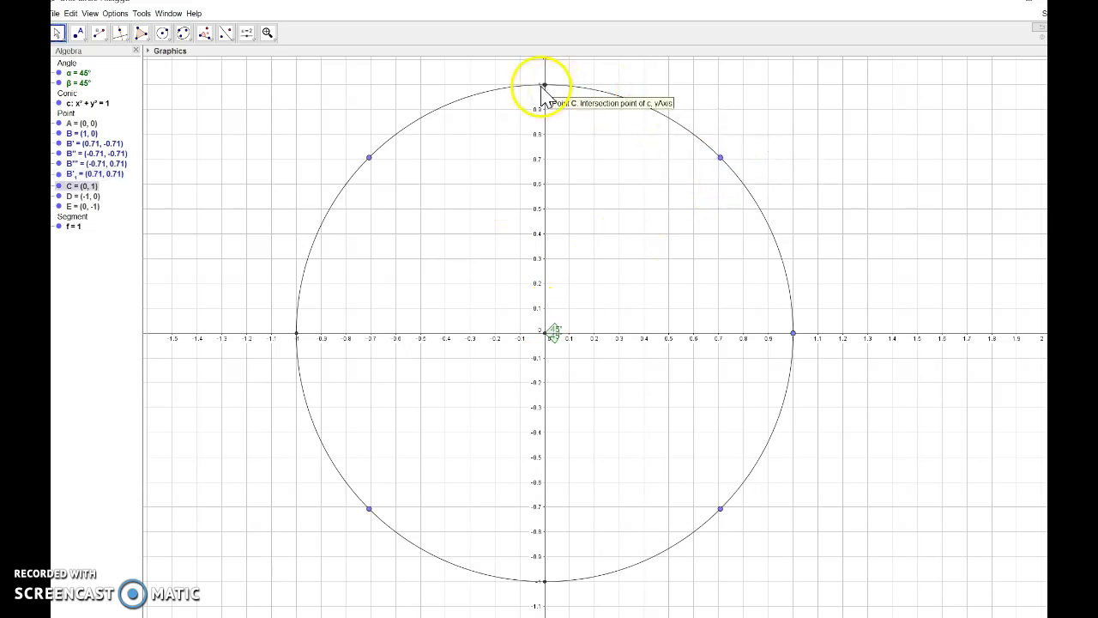
Try to move the point at (0, 1) and the second-quadrant 45° point to test whether they are fixed.
drag(546, 86, 509, 71)
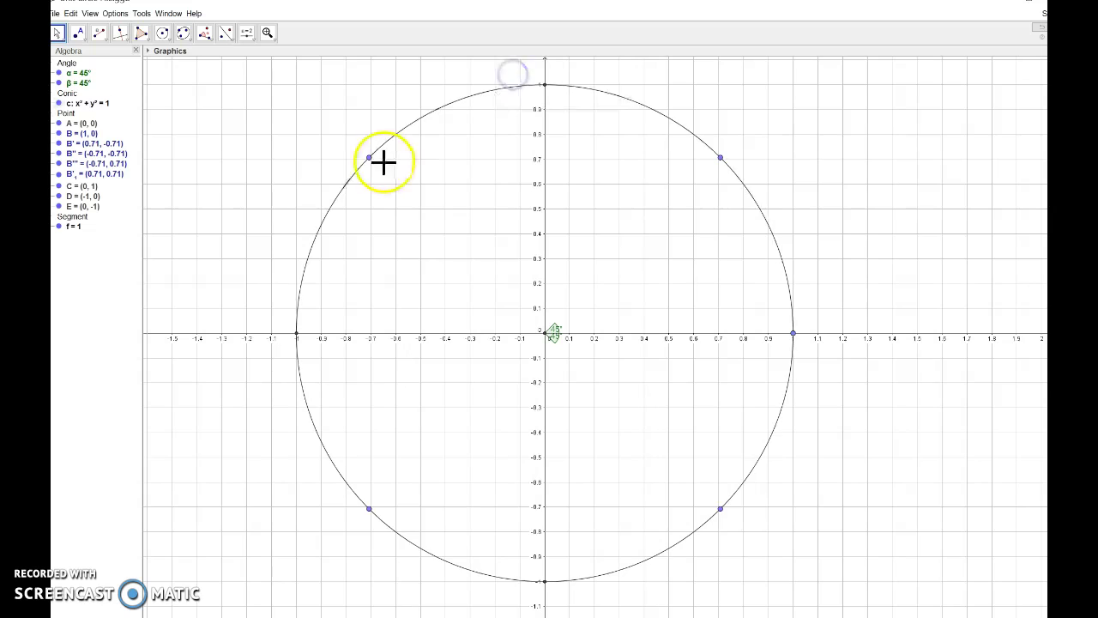
drag(369, 159, 365, 188)
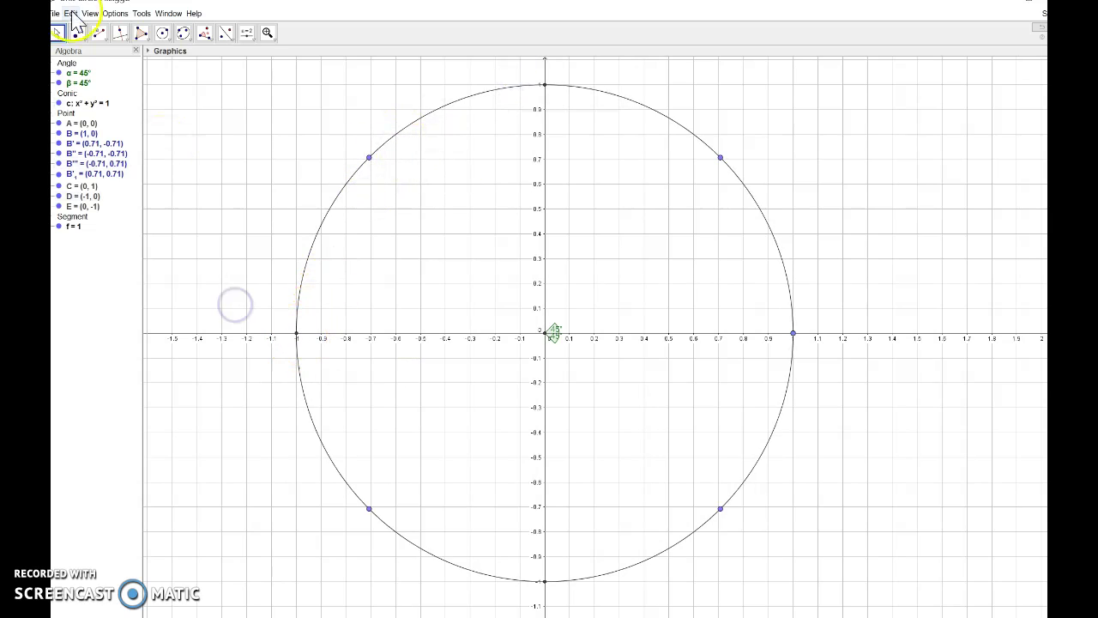
Place a free point on the circle just above (-1, 0), move it along the circle, and undo its placement.
click(76, 34)
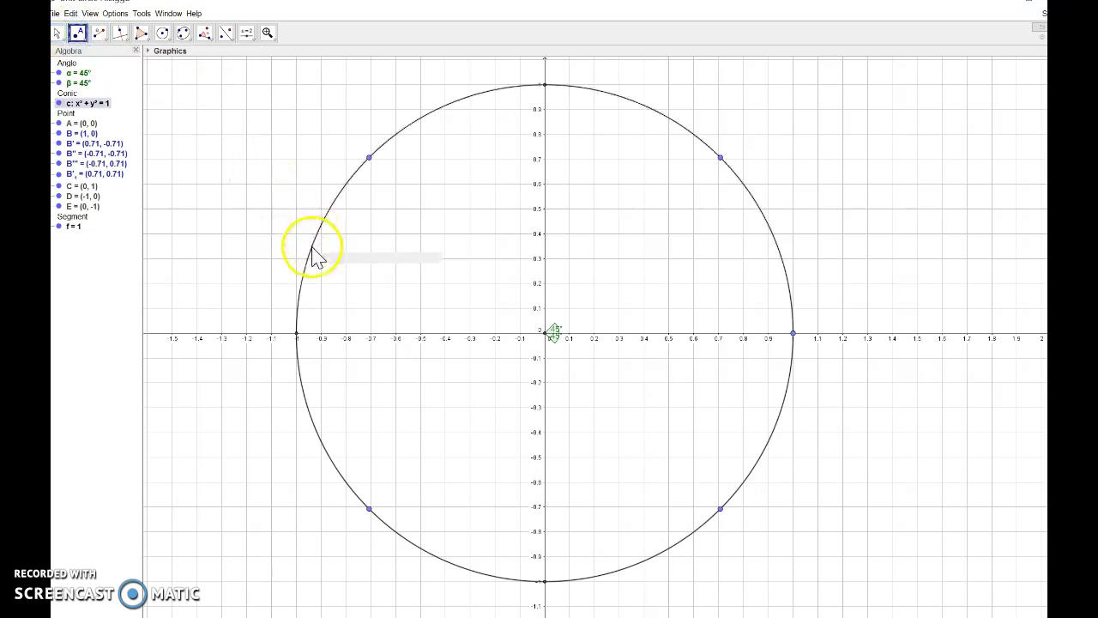
click(297, 343)
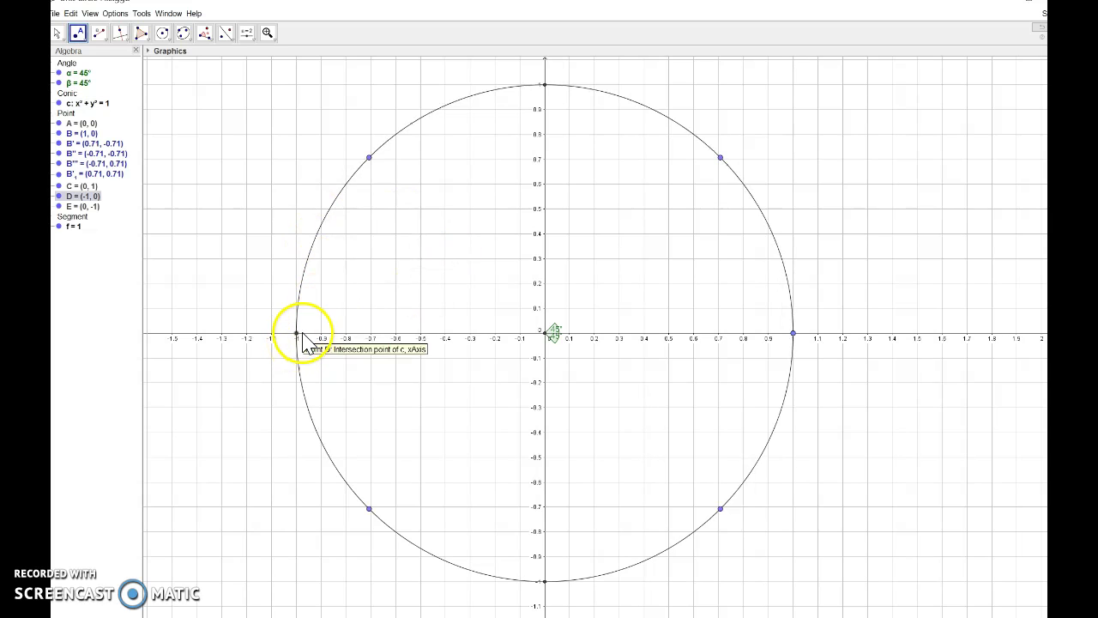
click(296, 322)
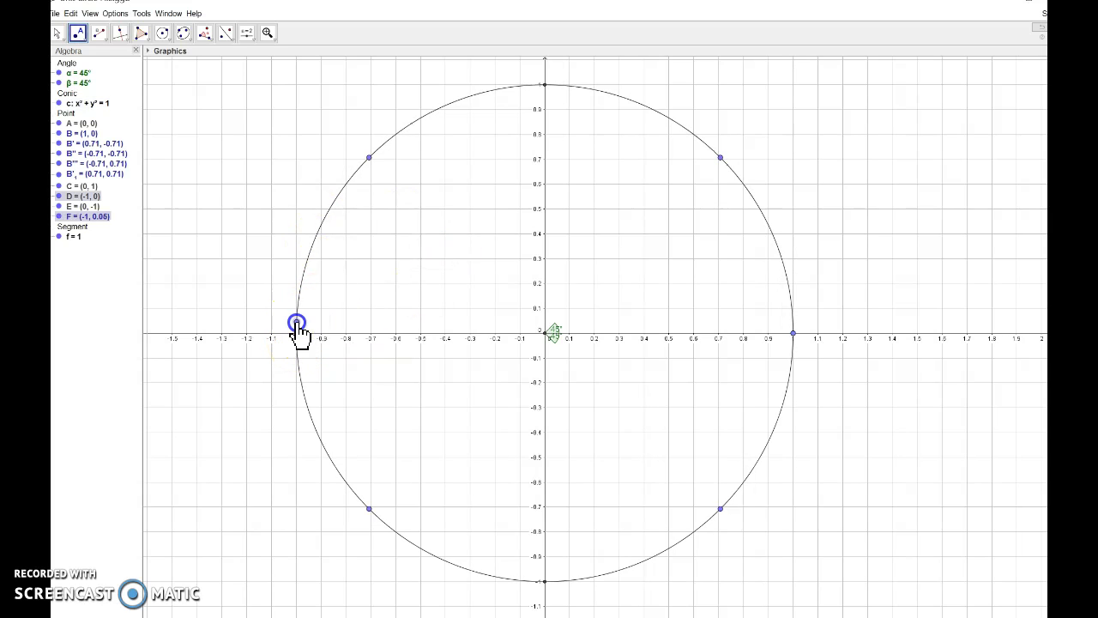
click(56, 33)
drag(297, 323, 501, 137)
click(1036, 30)
click(1036, 30)
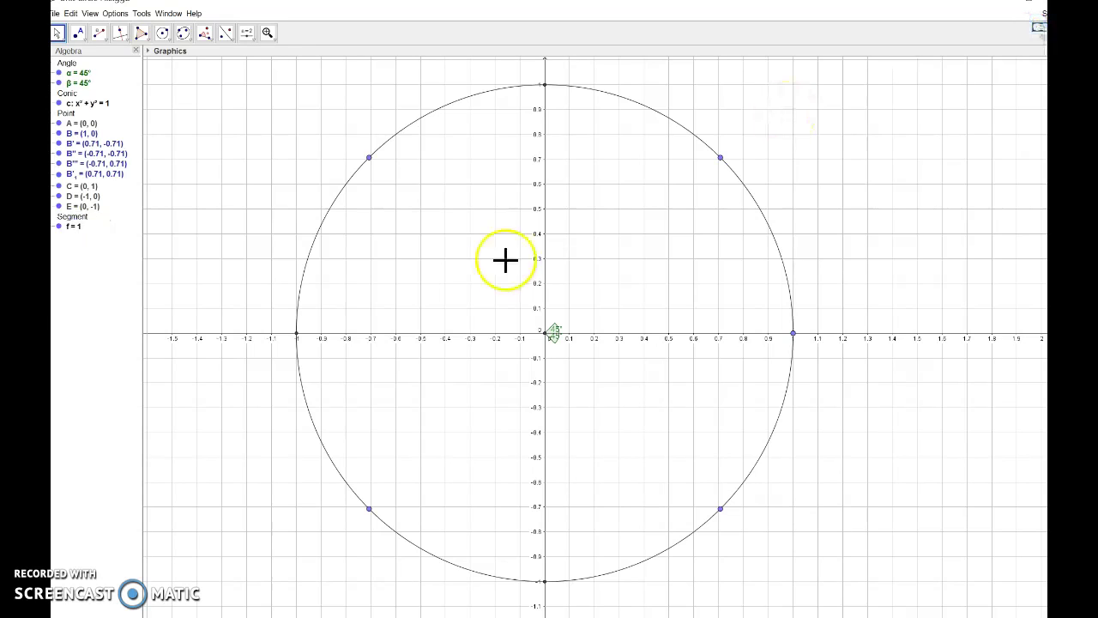
Try to move the third-quadrant 45° point, the point at (0, -1) and the fourth-quadrant 45° point to test whether they are fixed.
click(368, 508)
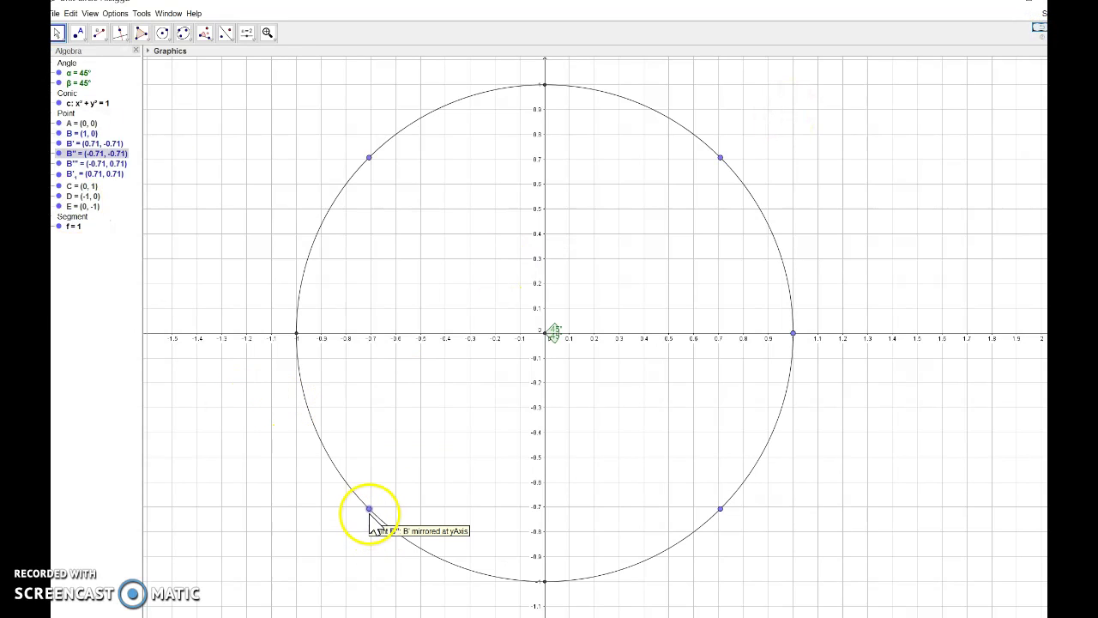
click(544, 581)
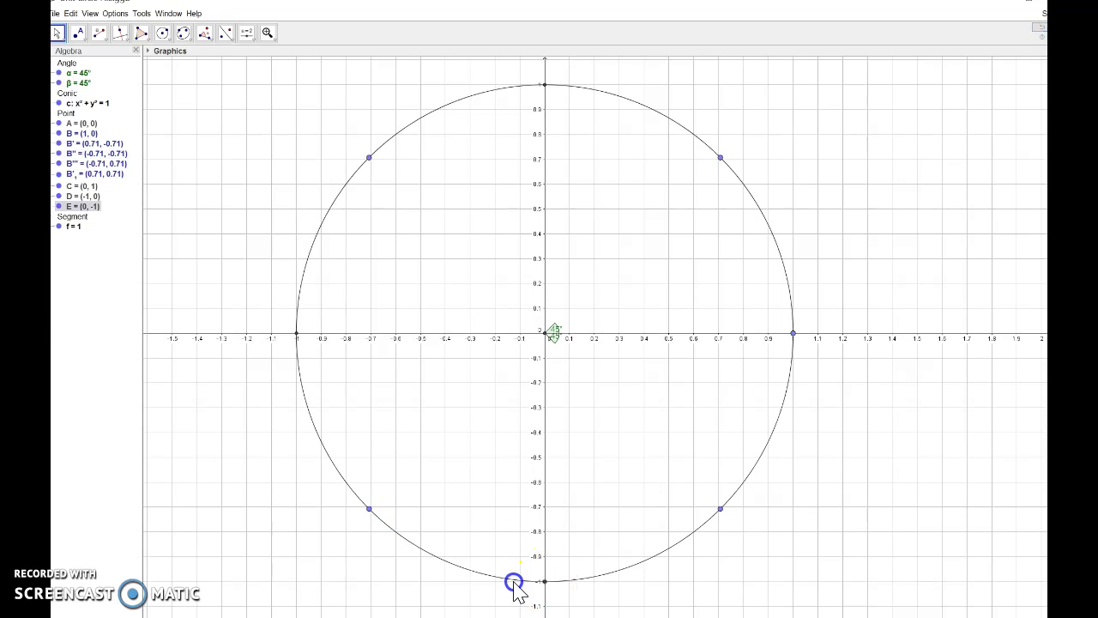
click(517, 581)
click(720, 510)
mouse_move(720, 513)
mouse_down()
mouse_move(716, 522)
mouse_move(723, 506)
mouse_up()
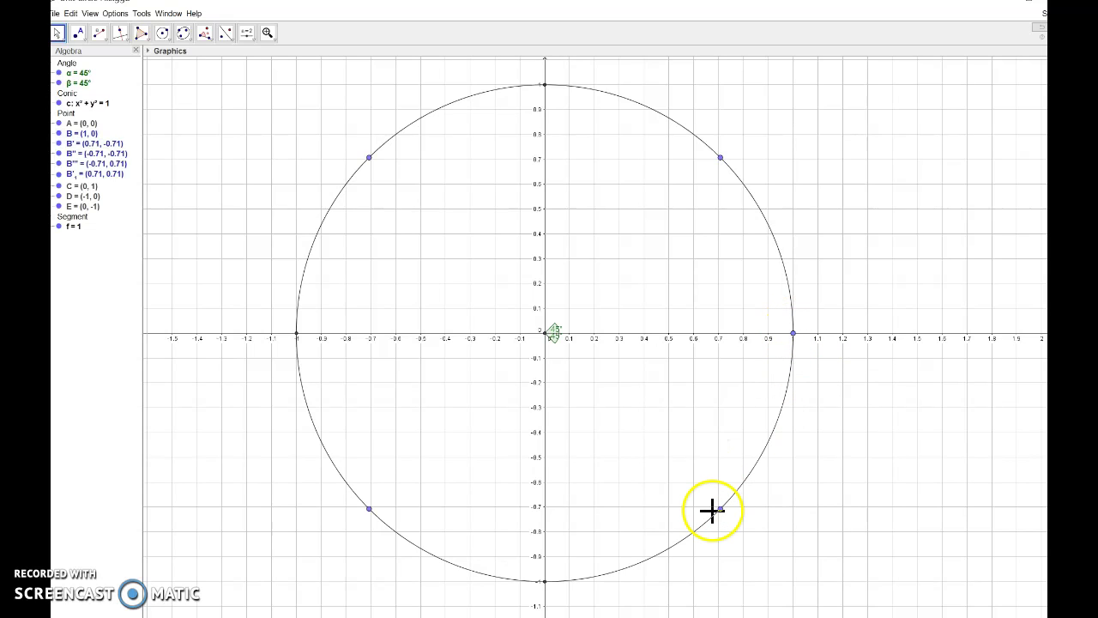
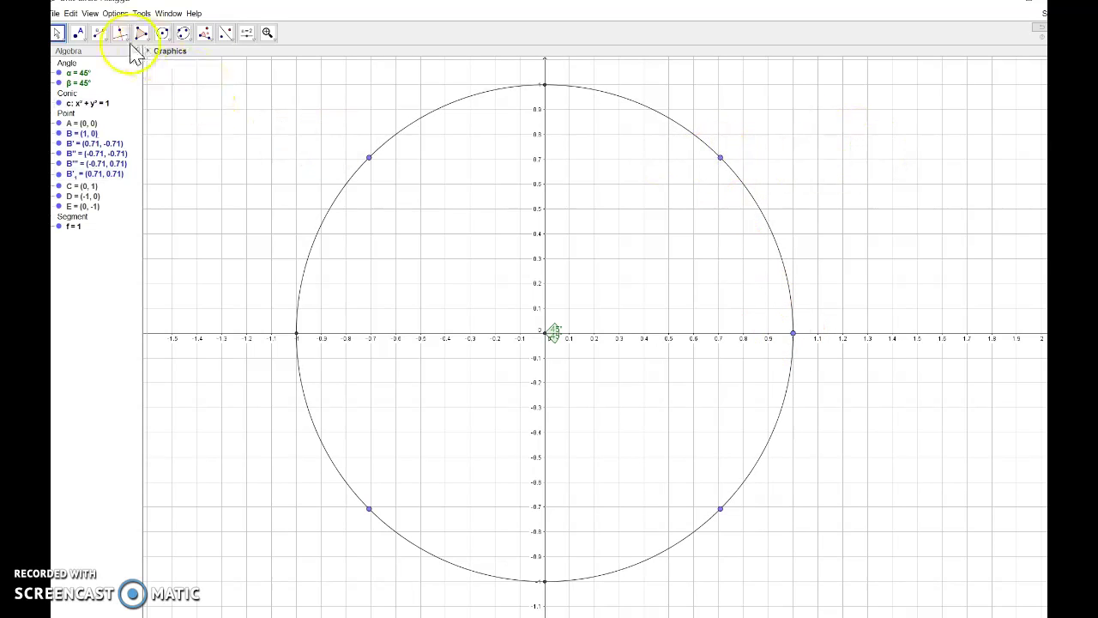
Hide both 45° angle markers, α and β, at the origin.
click(98, 34)
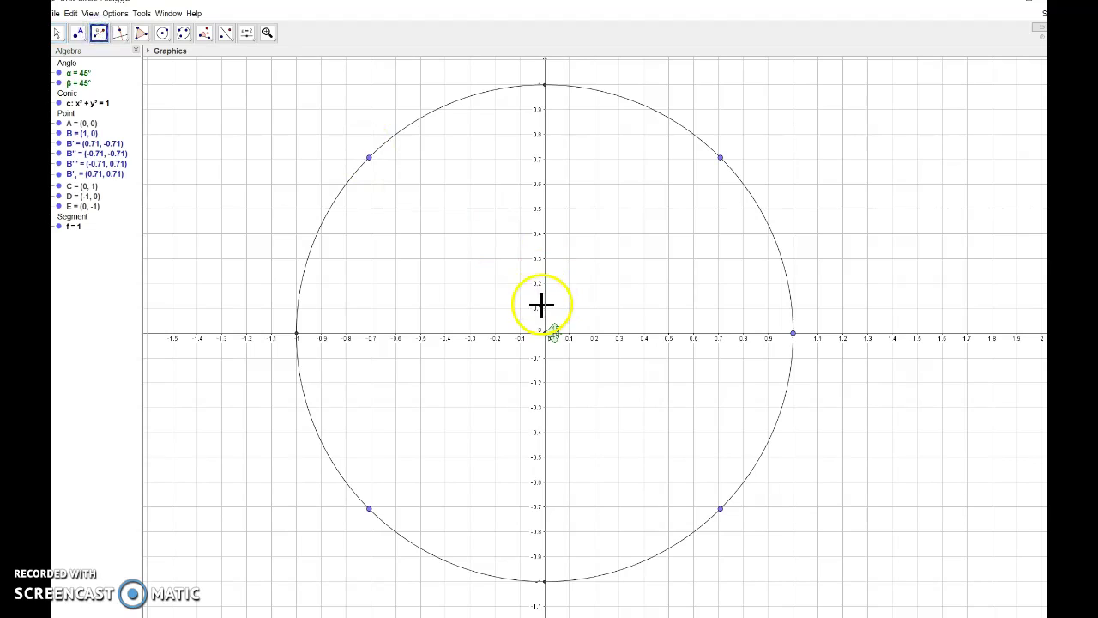
right_click(554, 331)
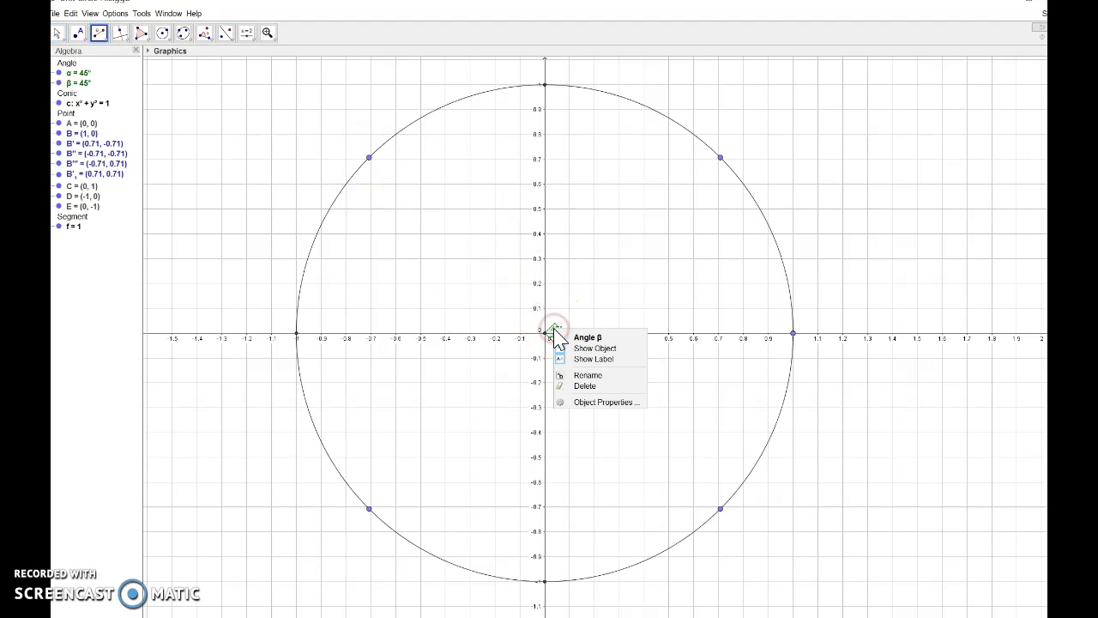
click(584, 348)
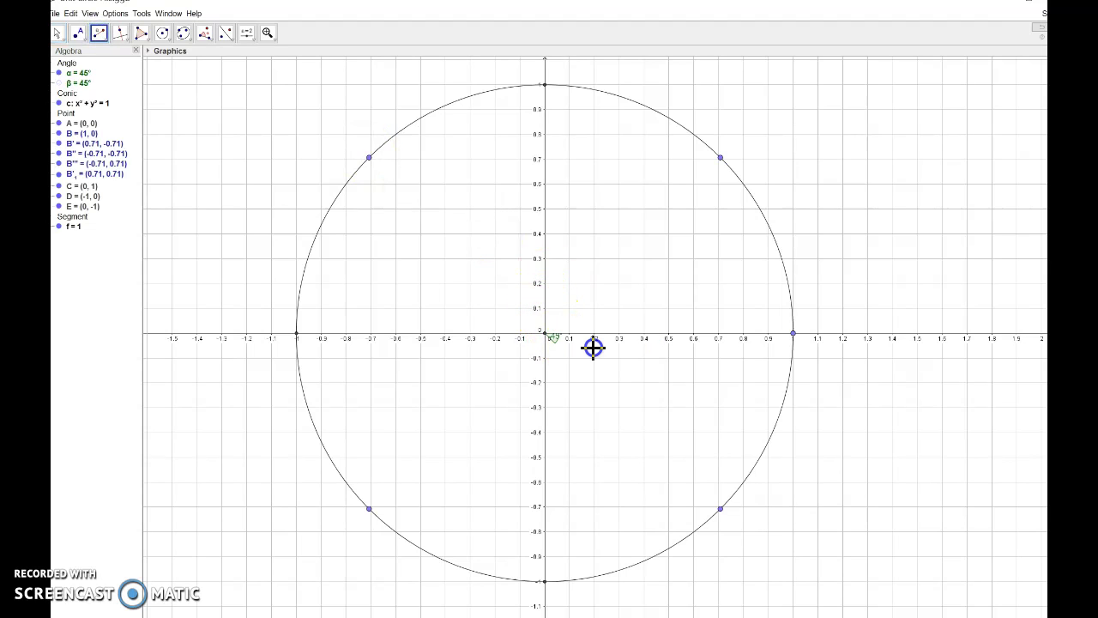
right_click(554, 336)
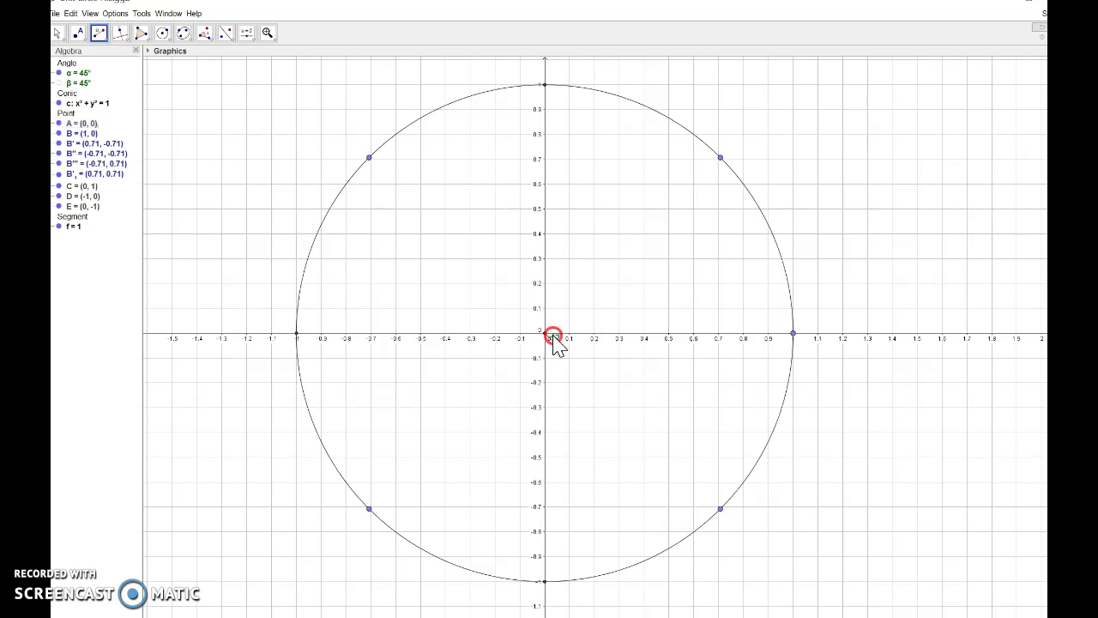
click(598, 356)
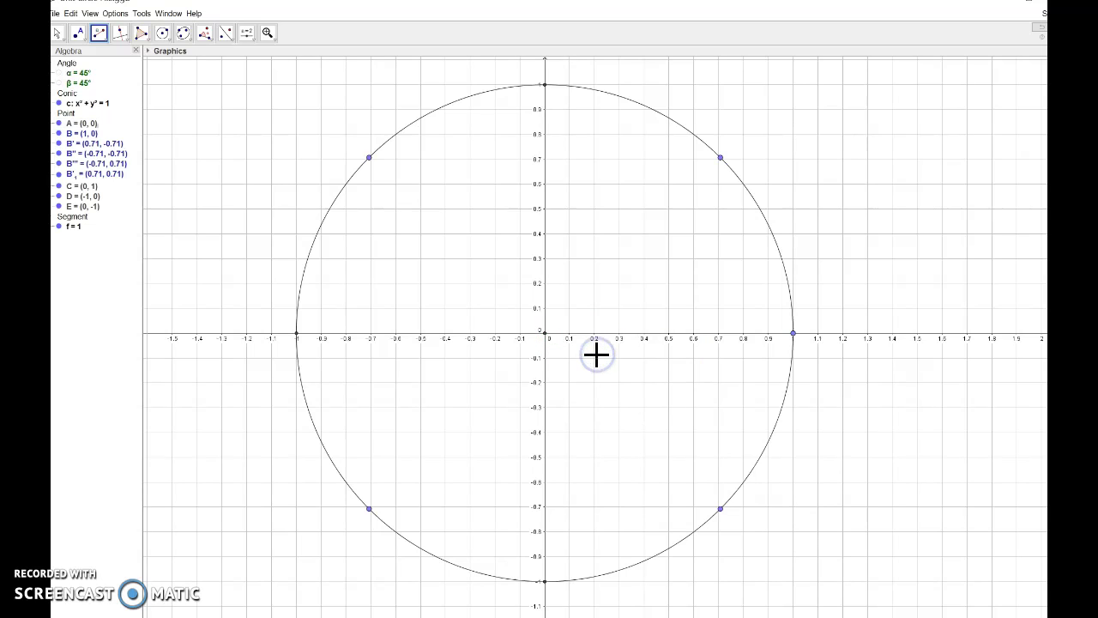
click(98, 32)
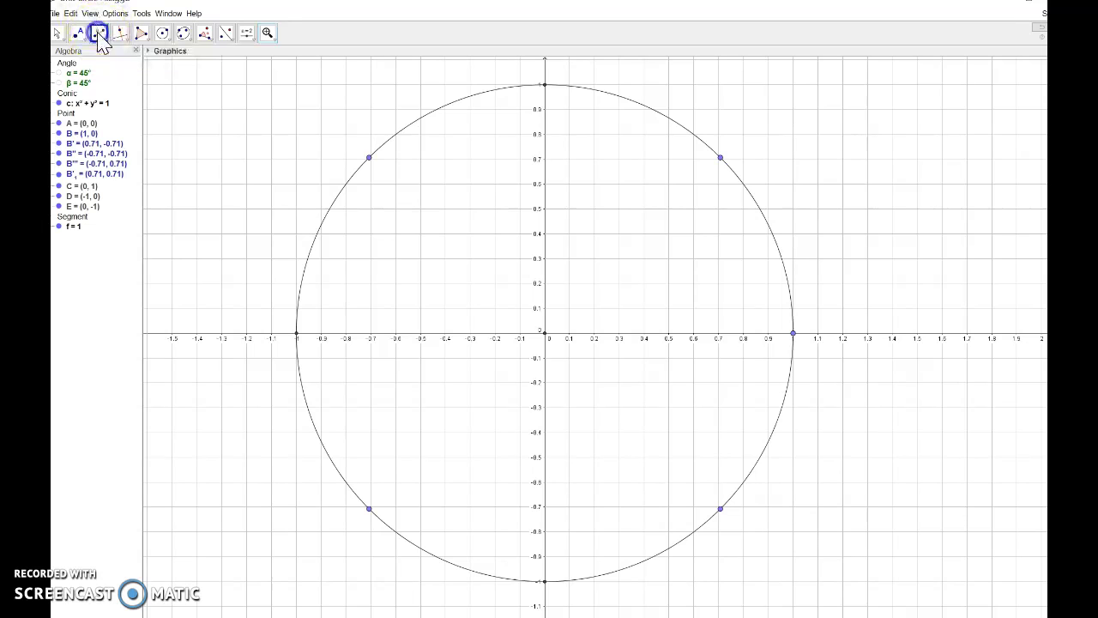
click(545, 334)
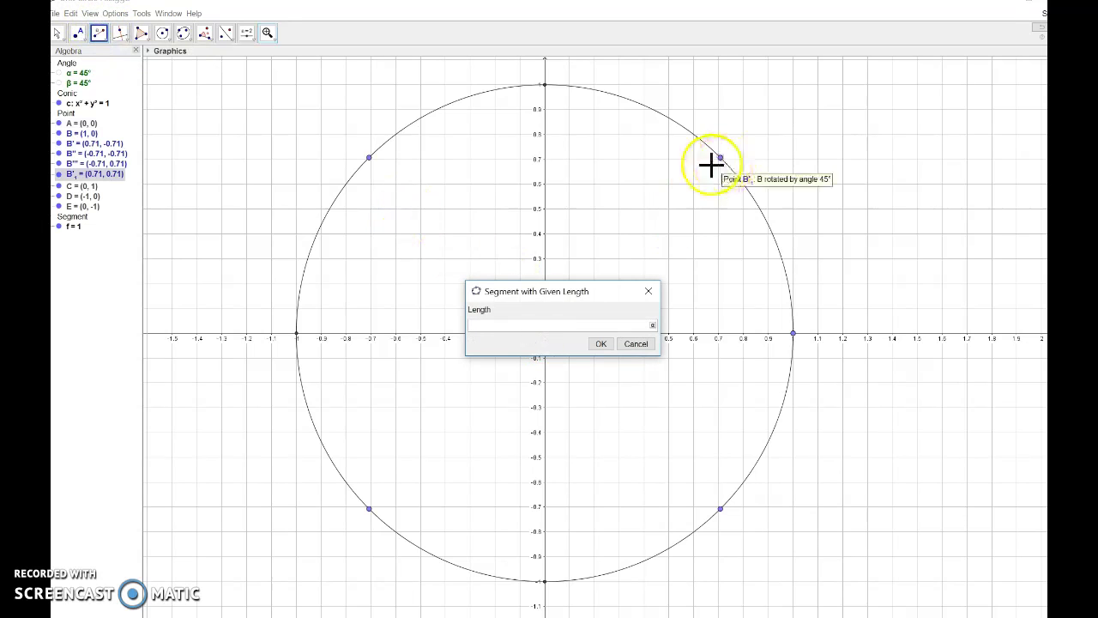
click(635, 344)
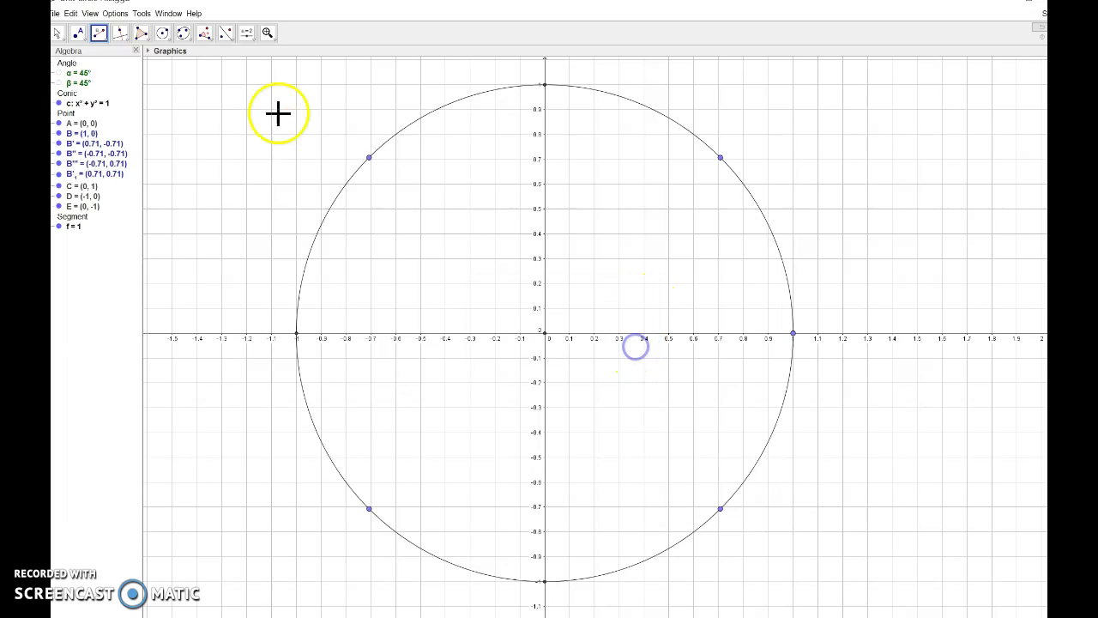
Draw segments from the origin to the 45° points in the first and second quadrants.
click(102, 38)
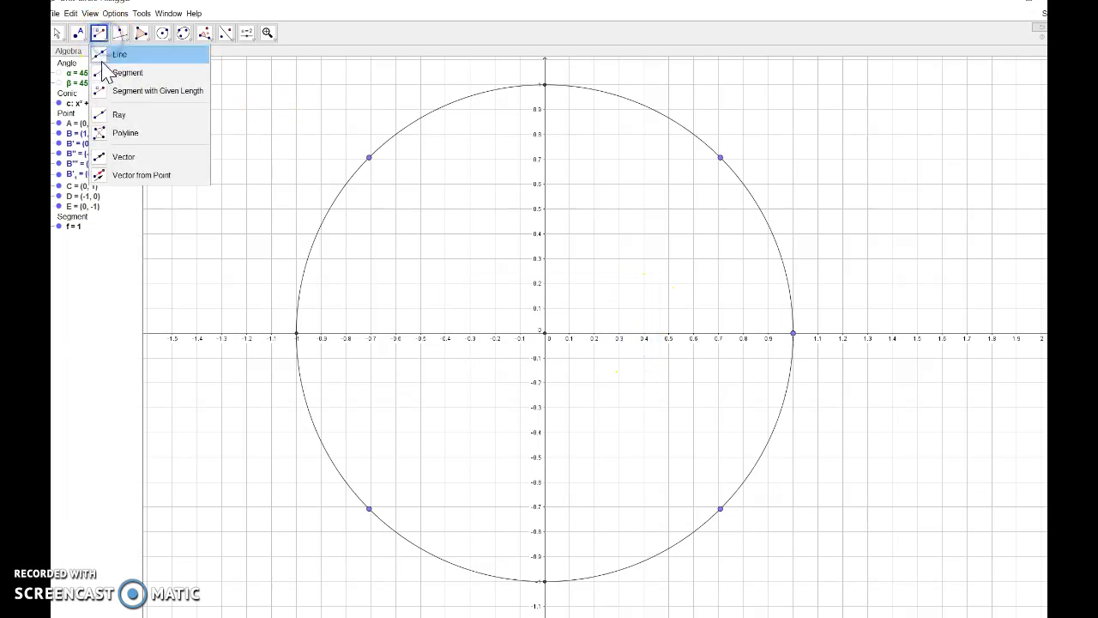
click(99, 73)
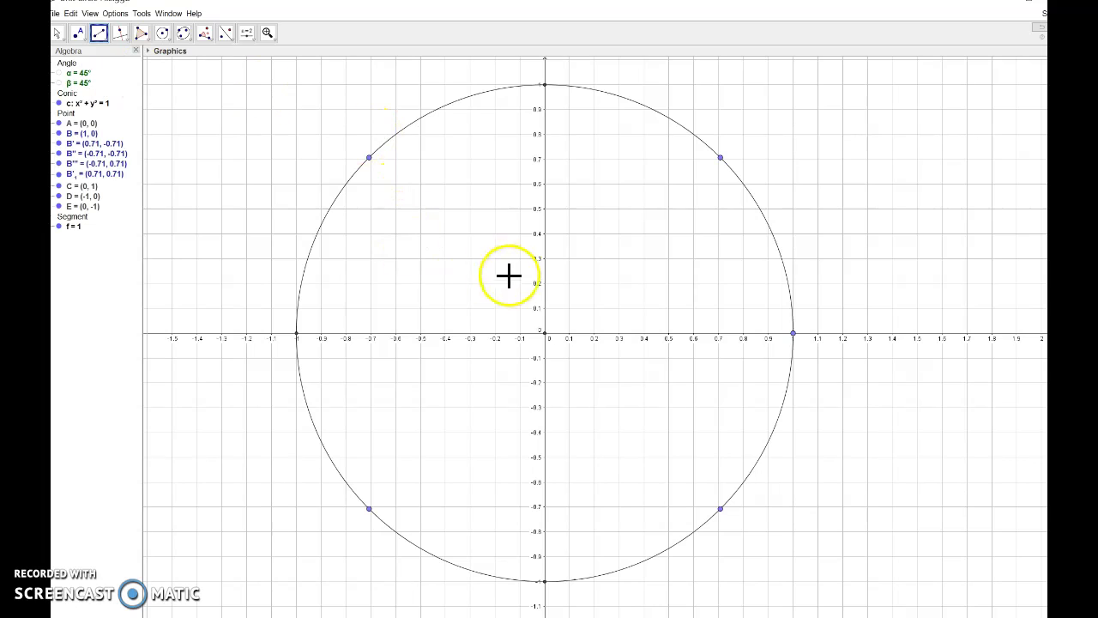
click(545, 333)
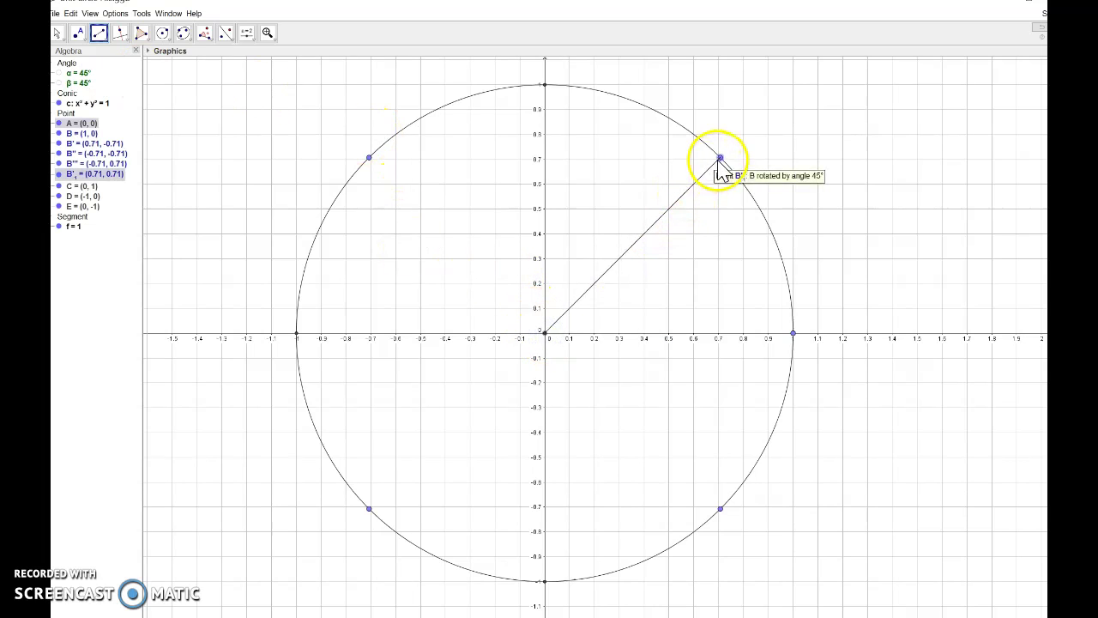
click(719, 159)
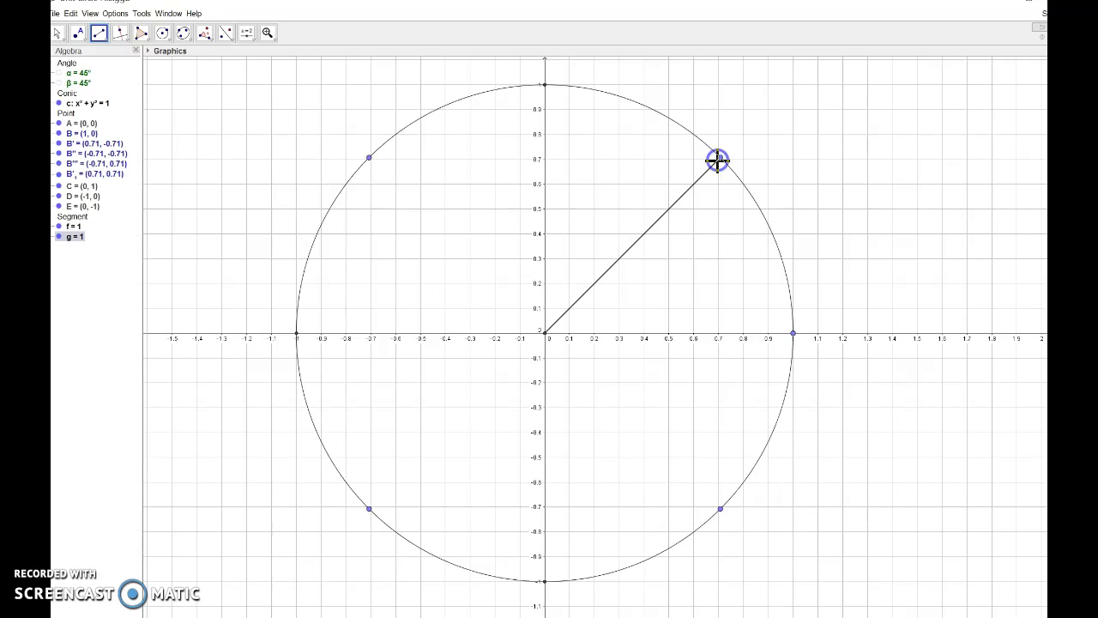
click(546, 333)
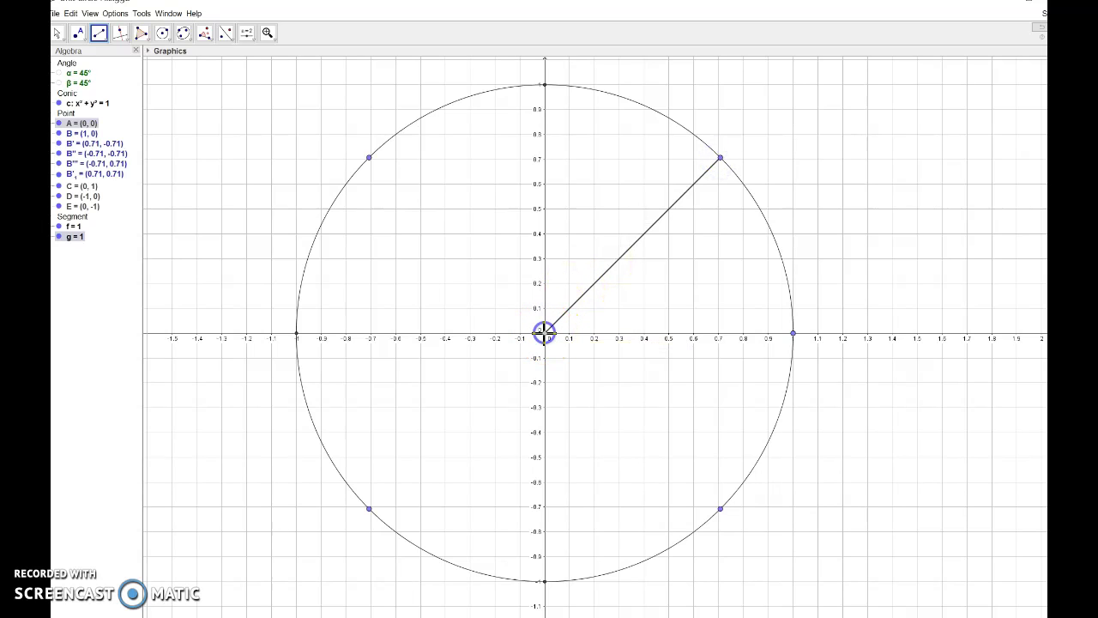
click(369, 159)
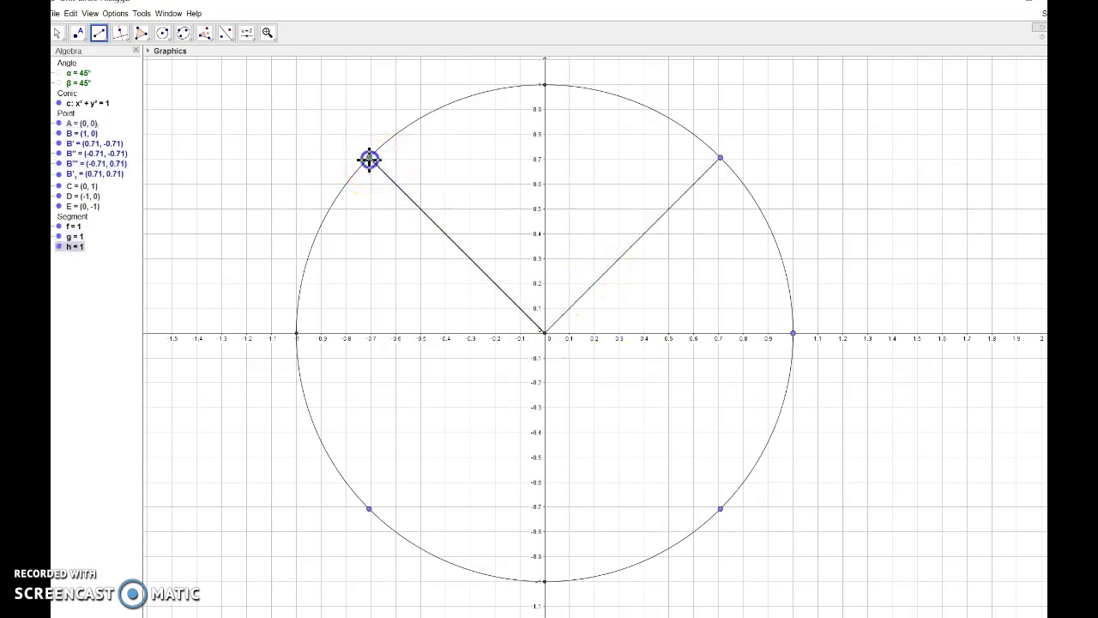
Draw segments from the origin to the 45° points in the third and fourth quadrants.
click(546, 335)
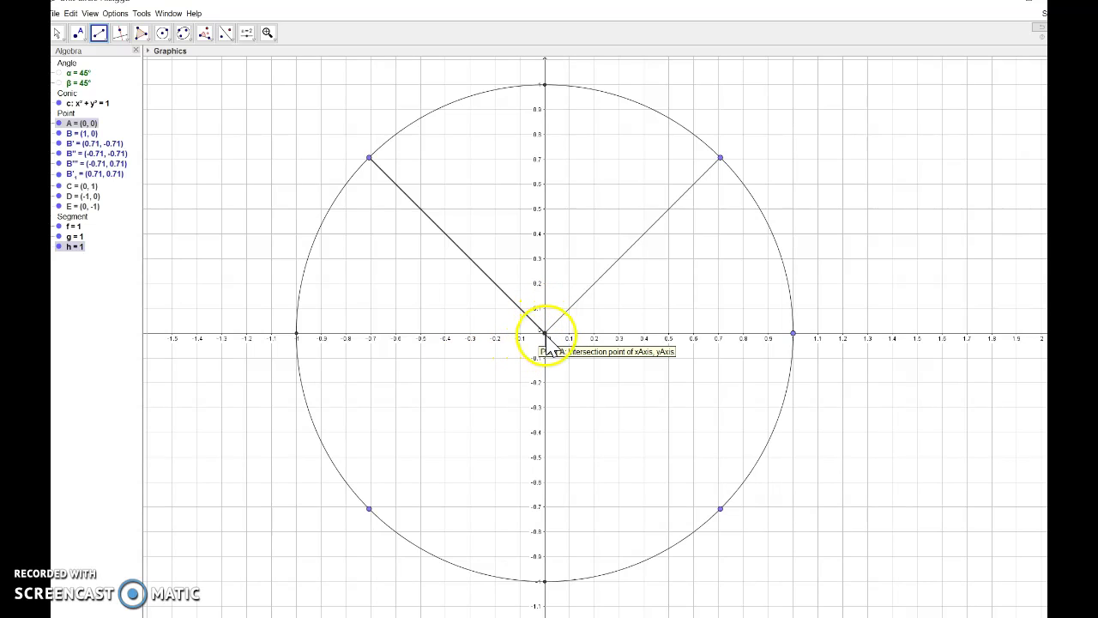
click(370, 511)
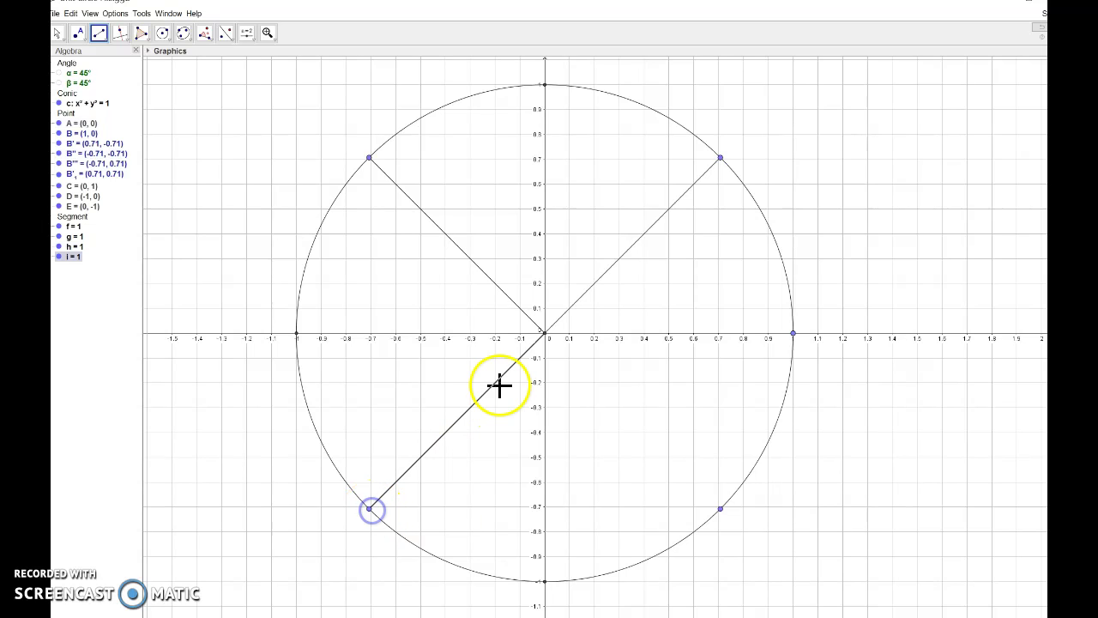
click(547, 336)
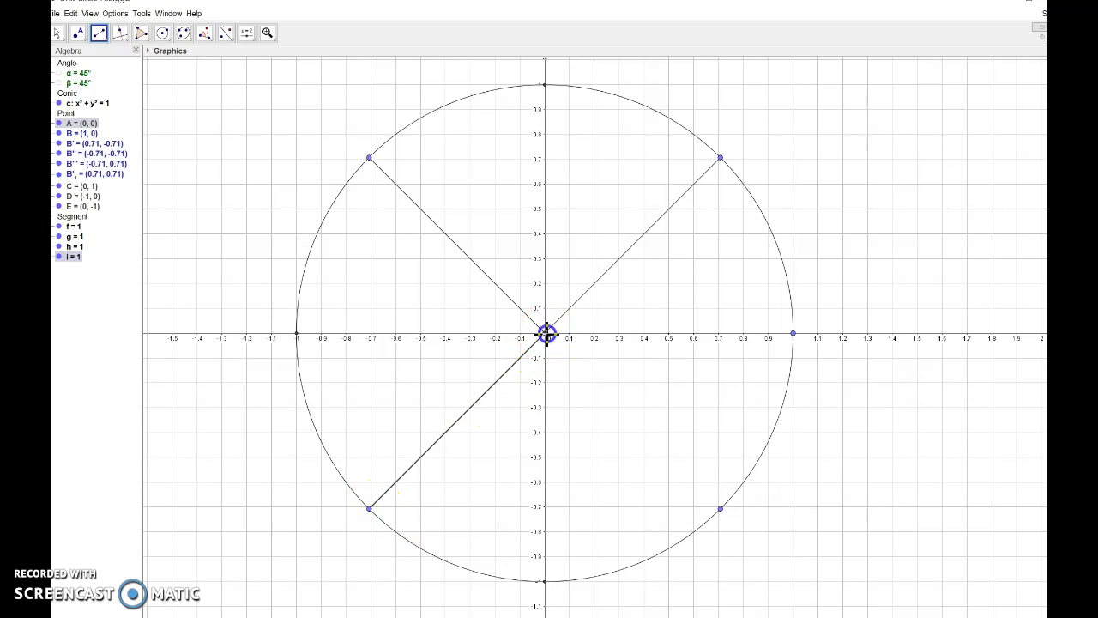
click(720, 510)
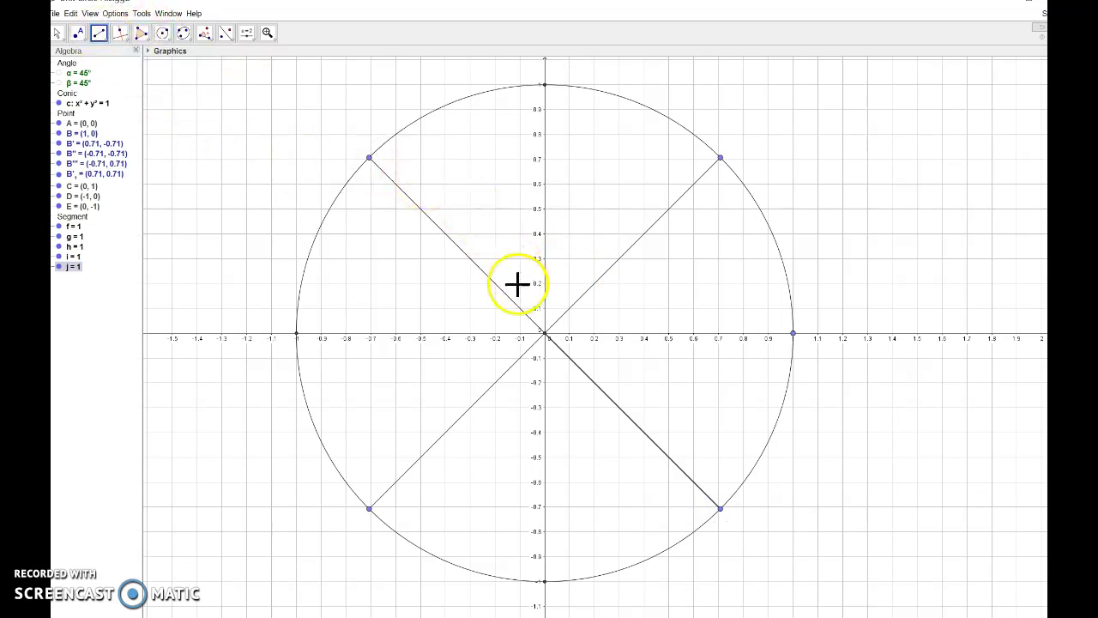
Draw a segment from the origin along the negative x-axis to the point at (-1, 0).
click(546, 331)
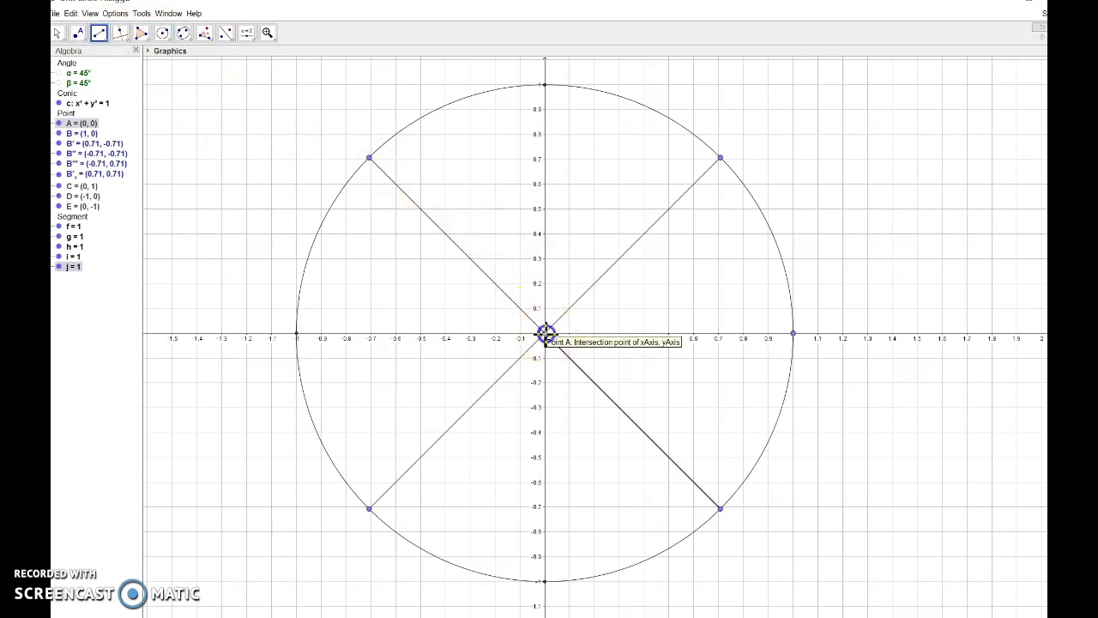
right_click(792, 334)
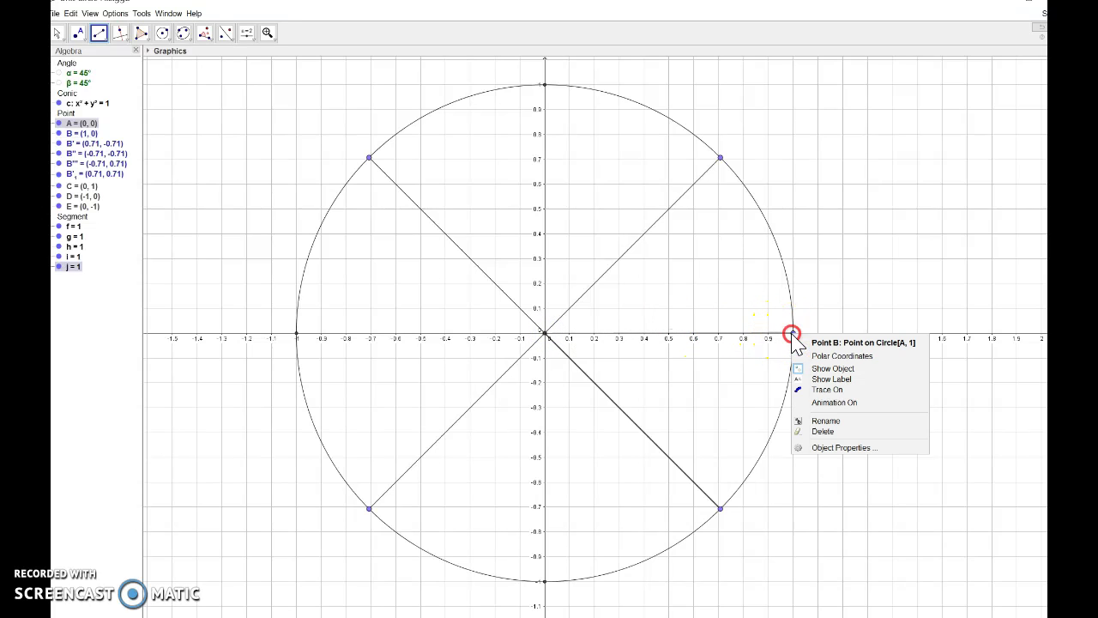
click(549, 350)
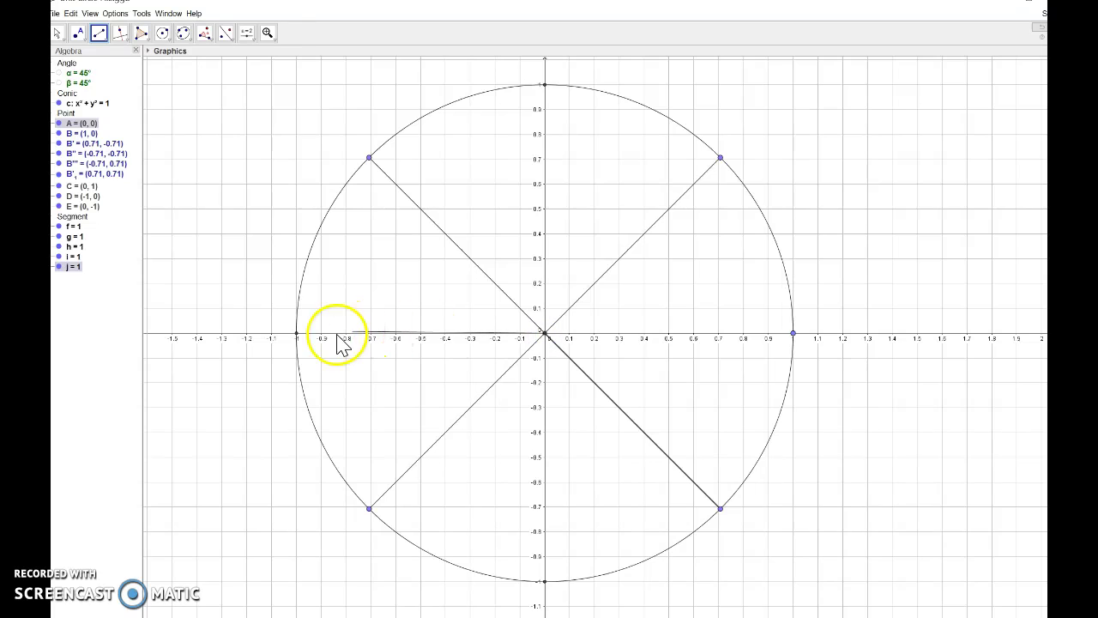
click(297, 335)
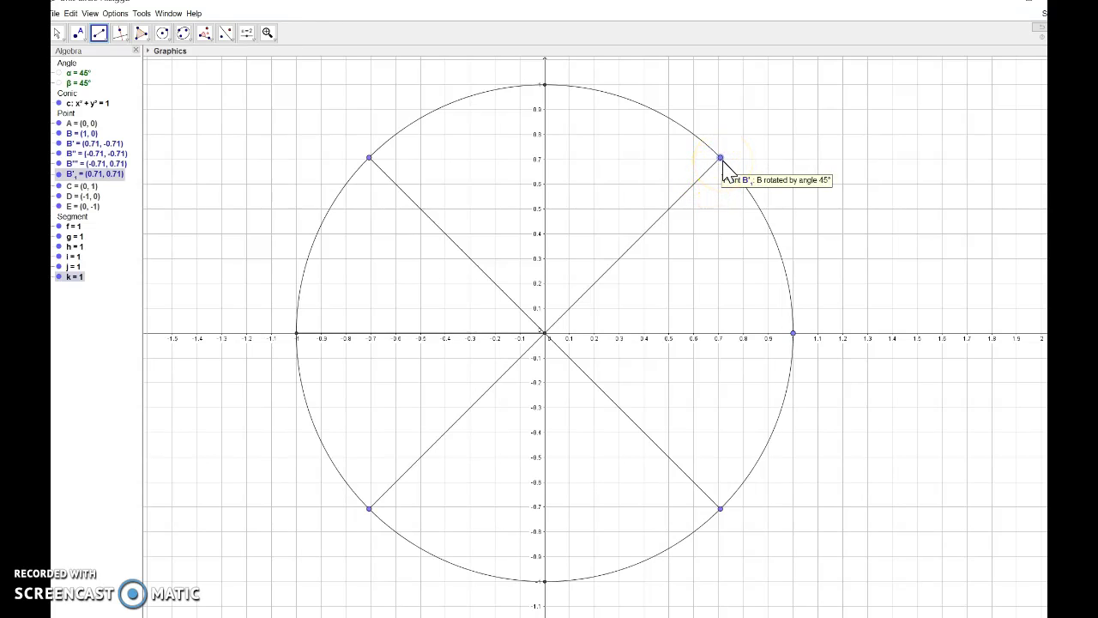
Try a segment from the first-quadrant 45° point down to a new x-axis point at about (0.7, 0), and undo it.
click(124, 48)
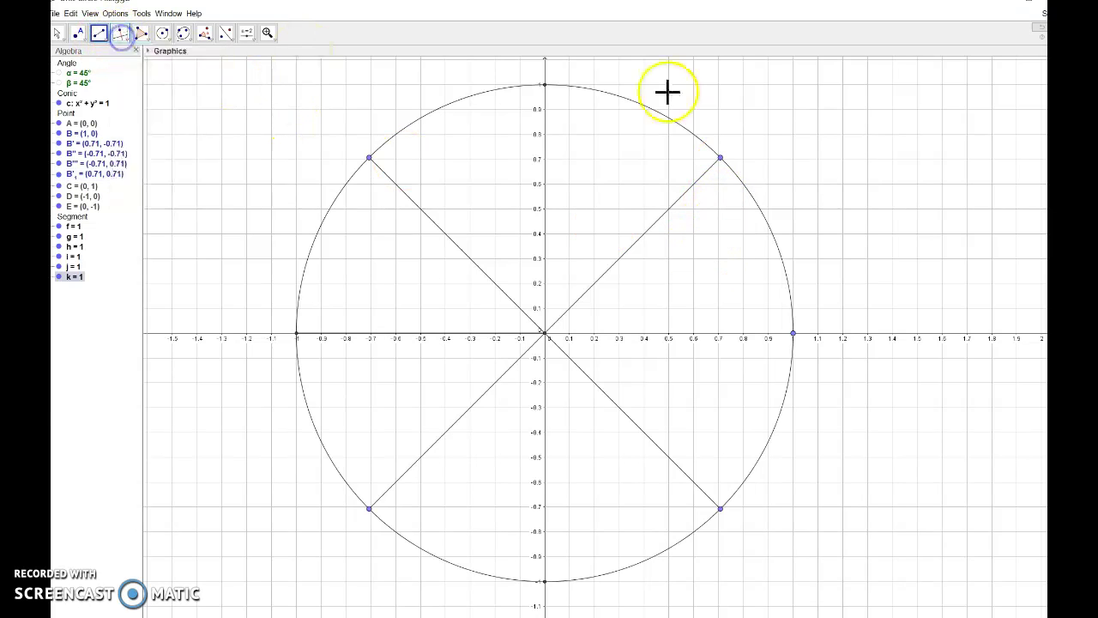
click(720, 161)
click(719, 335)
click(719, 336)
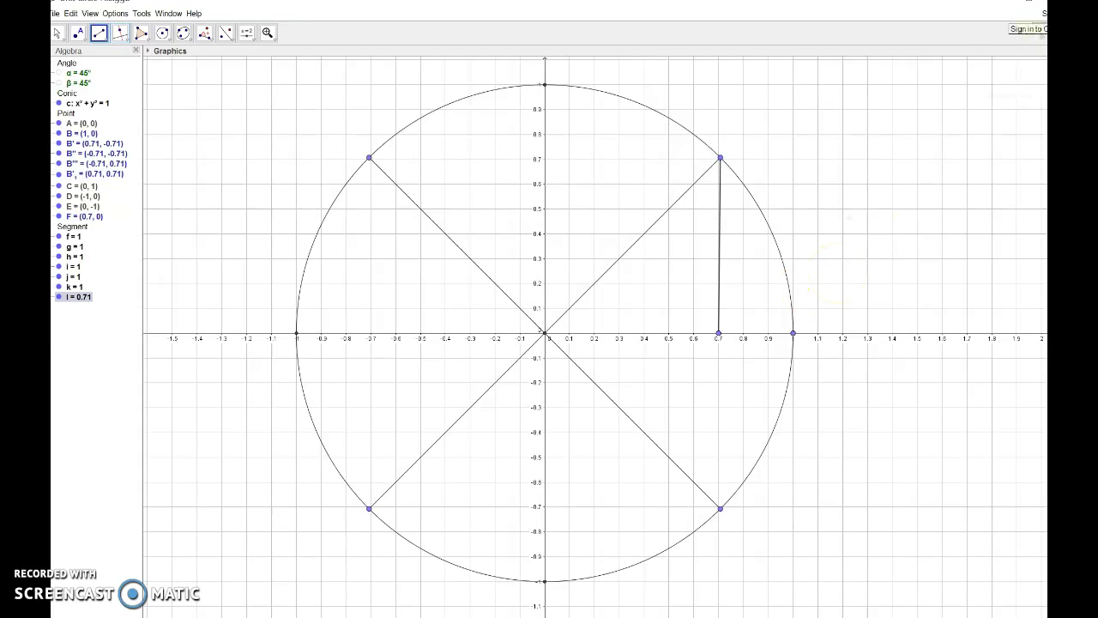
click(1038, 29)
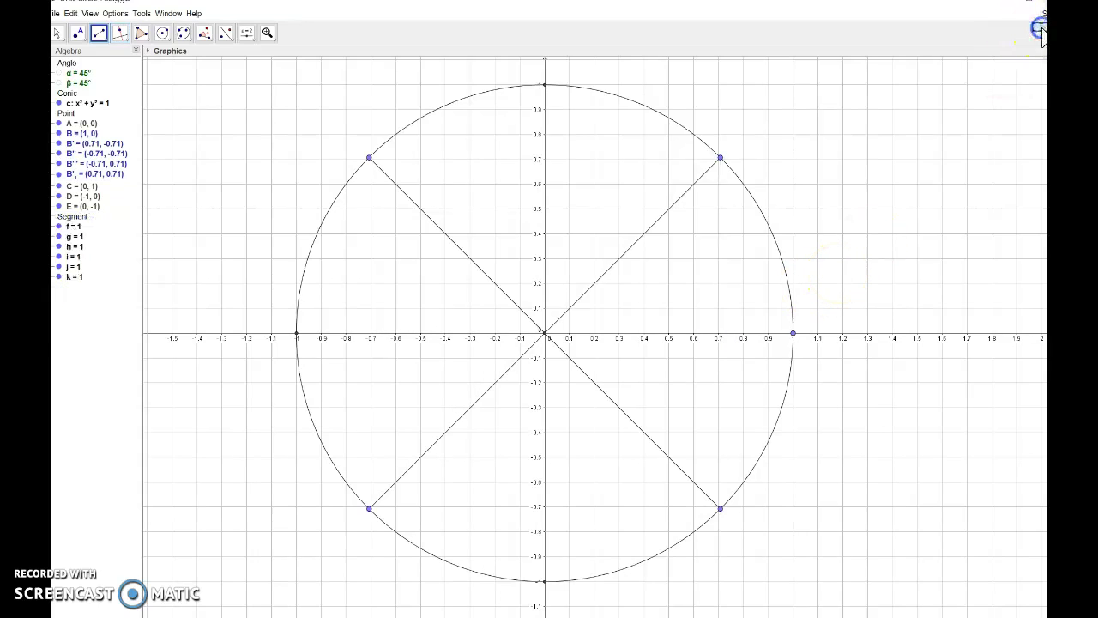
Construct a line perpendicular to the x-axis through the first-quadrant 45° point.
click(121, 33)
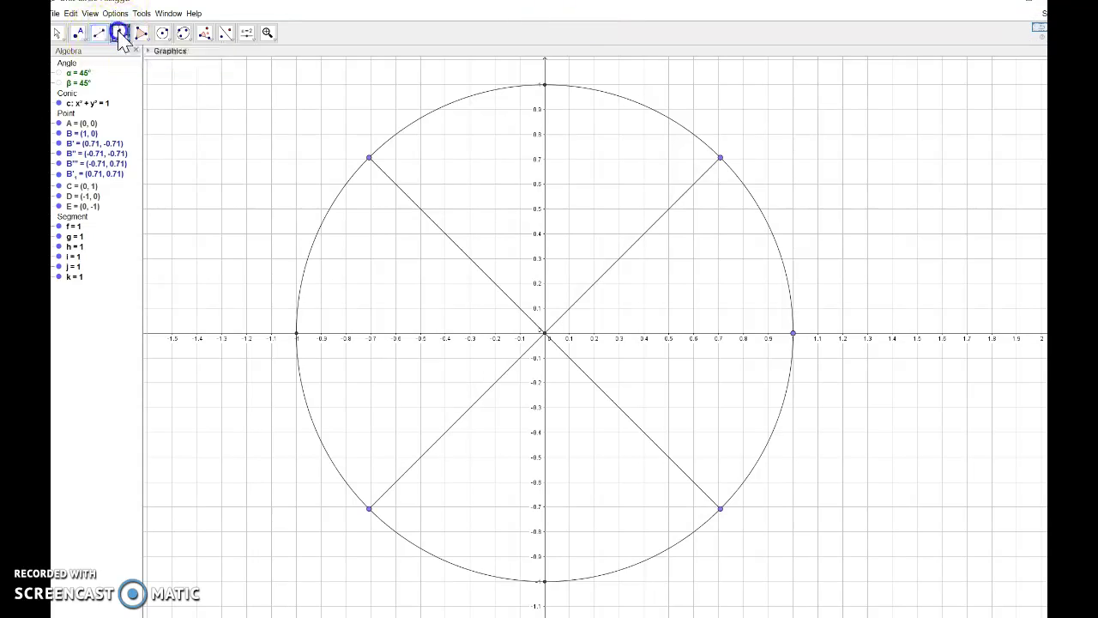
click(720, 160)
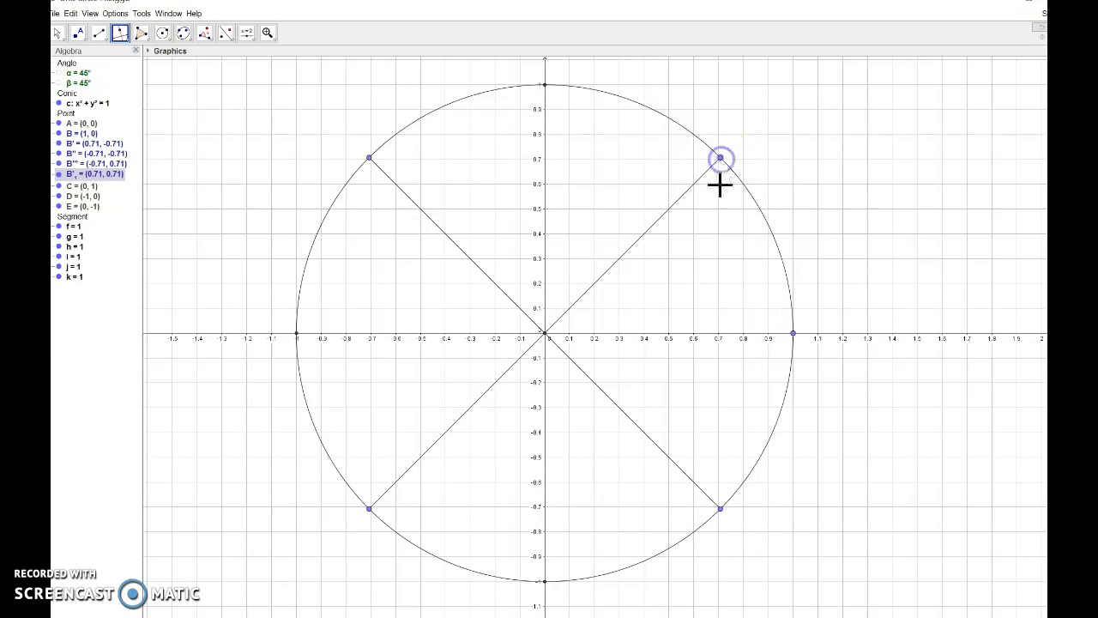
click(725, 335)
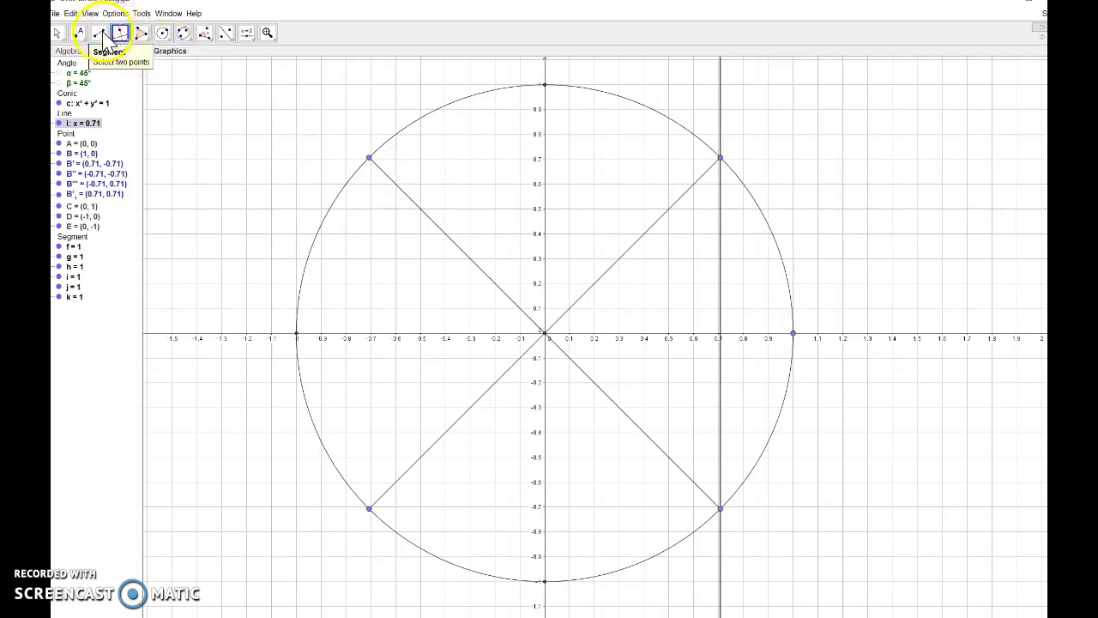
Add a point where the perpendicular line meets the x-axis, and hide that line.
click(77, 35)
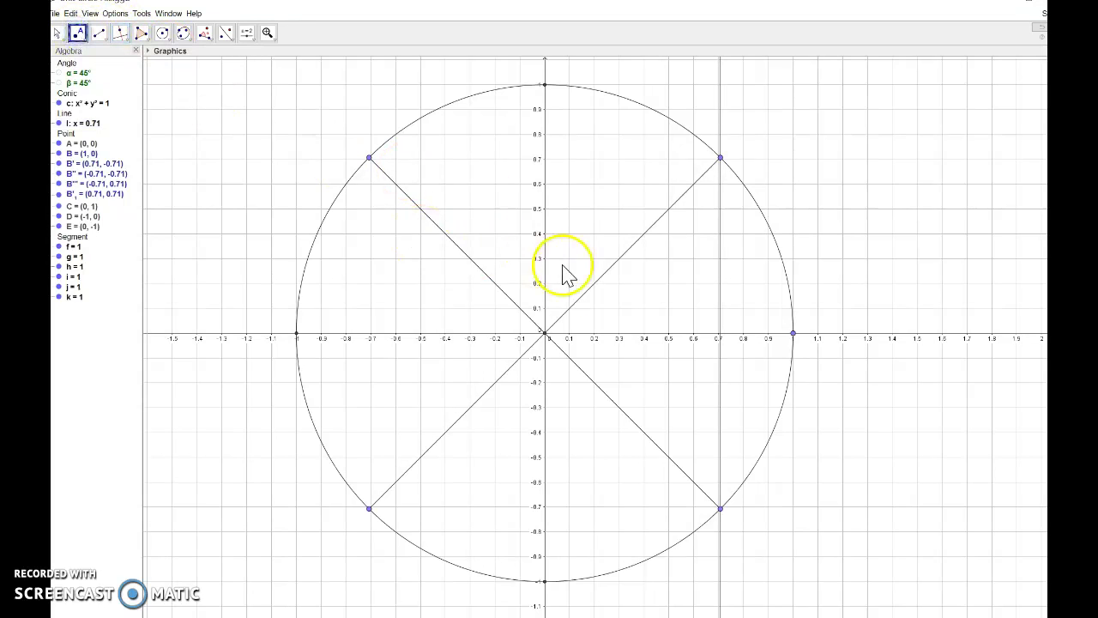
click(721, 335)
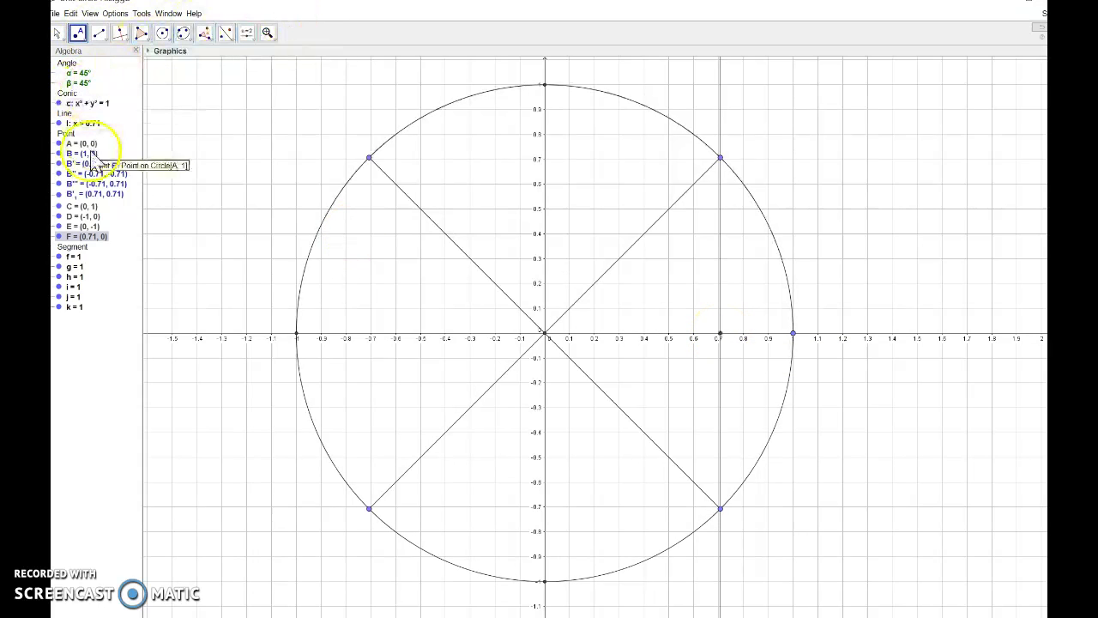
click(59, 124)
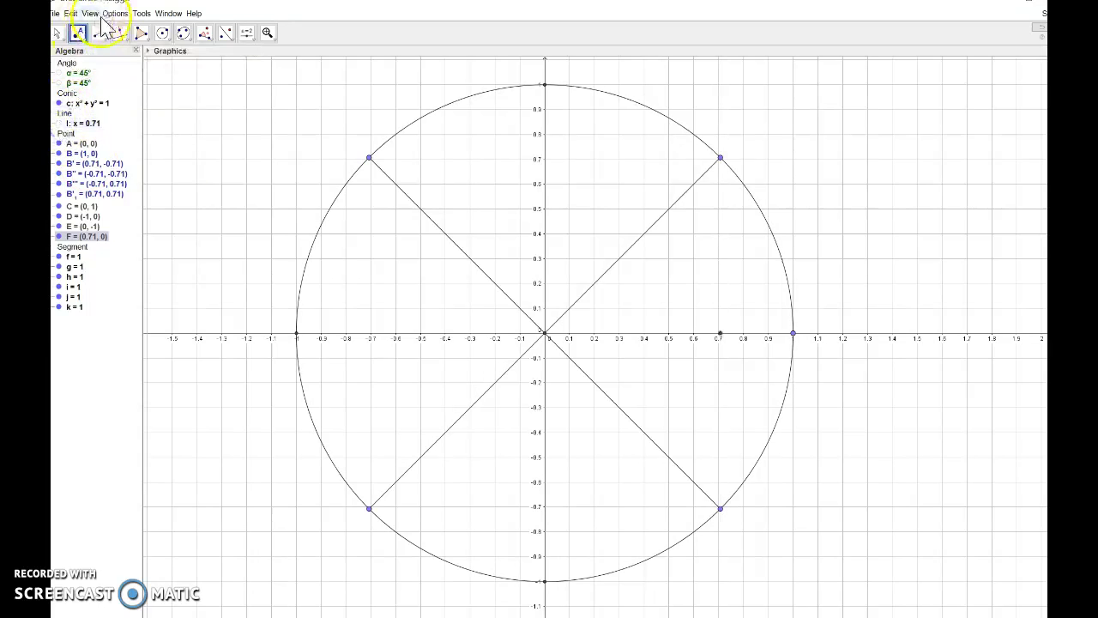
Draw vertical segments from the first-quadrant 45° point to the new x-axis point, and from there to the fourth-quadrant point.
click(101, 36)
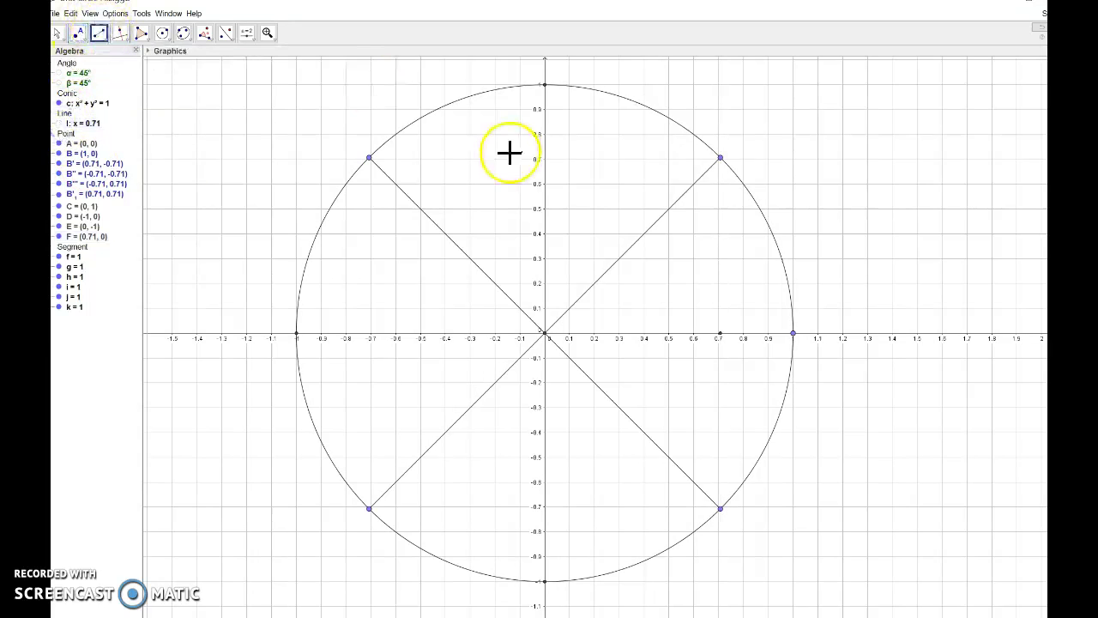
click(720, 159)
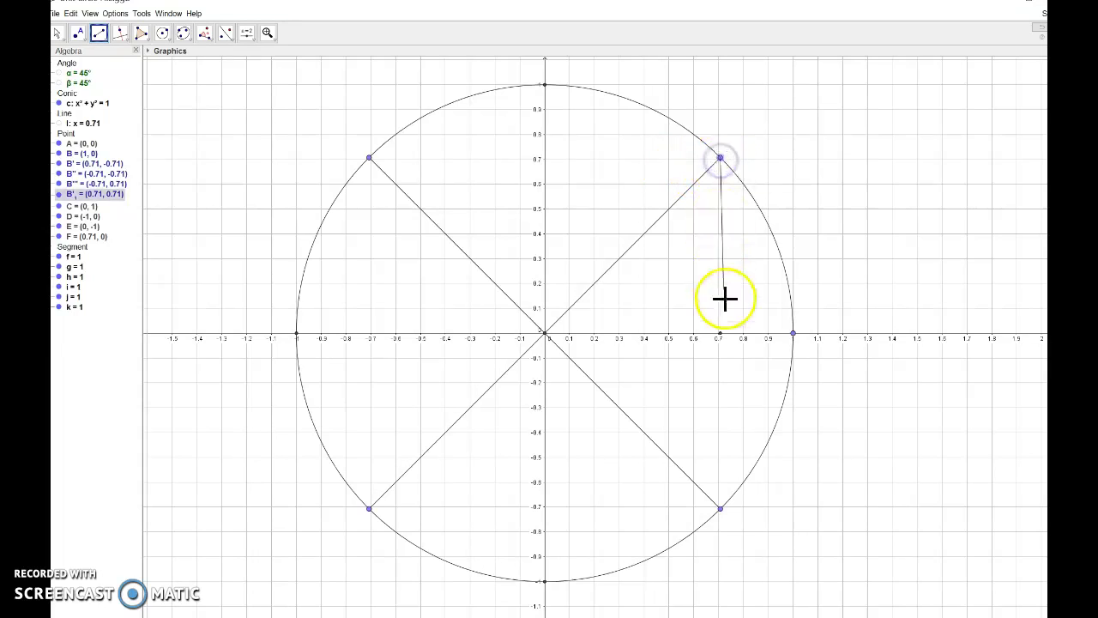
click(719, 334)
click(719, 334)
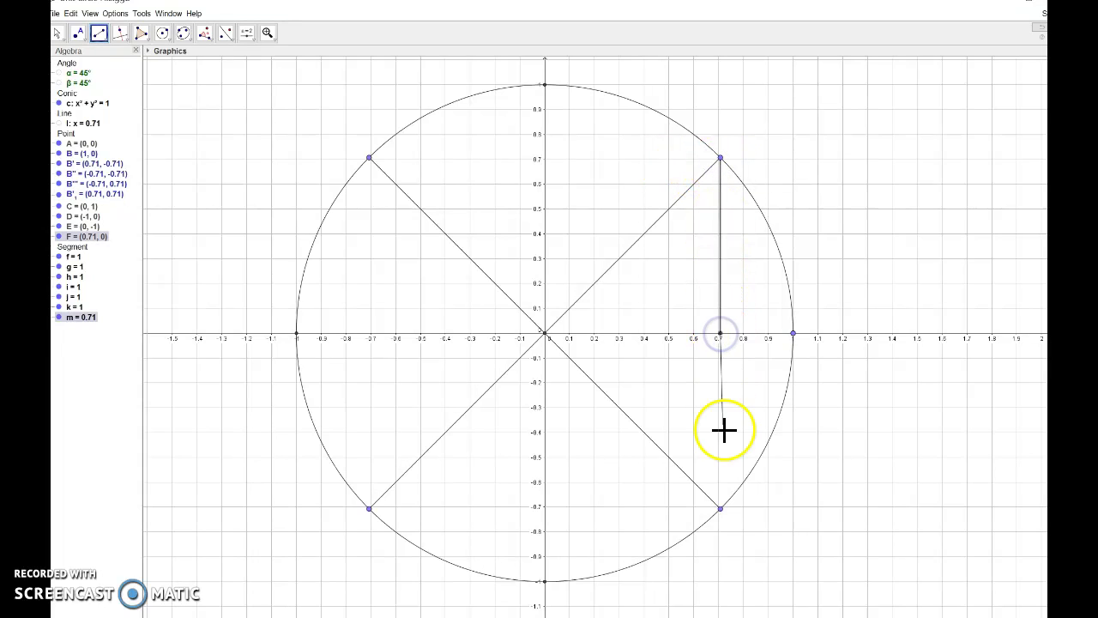
click(721, 509)
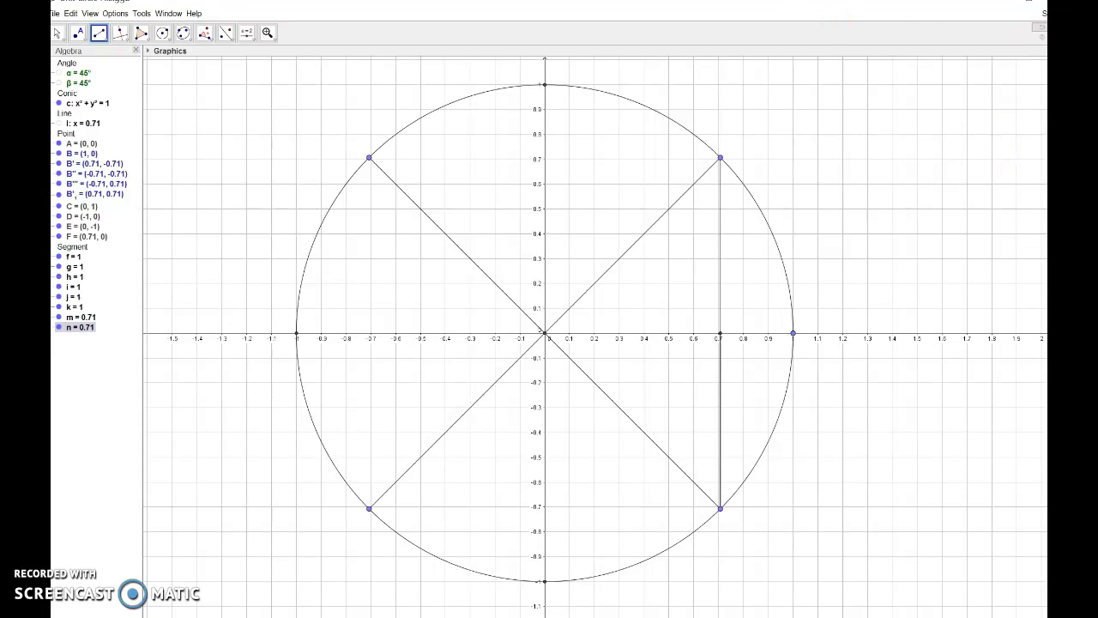
Open the properties of the first-quadrant 45° point and set its caption to 45°.
right_click(720, 160)
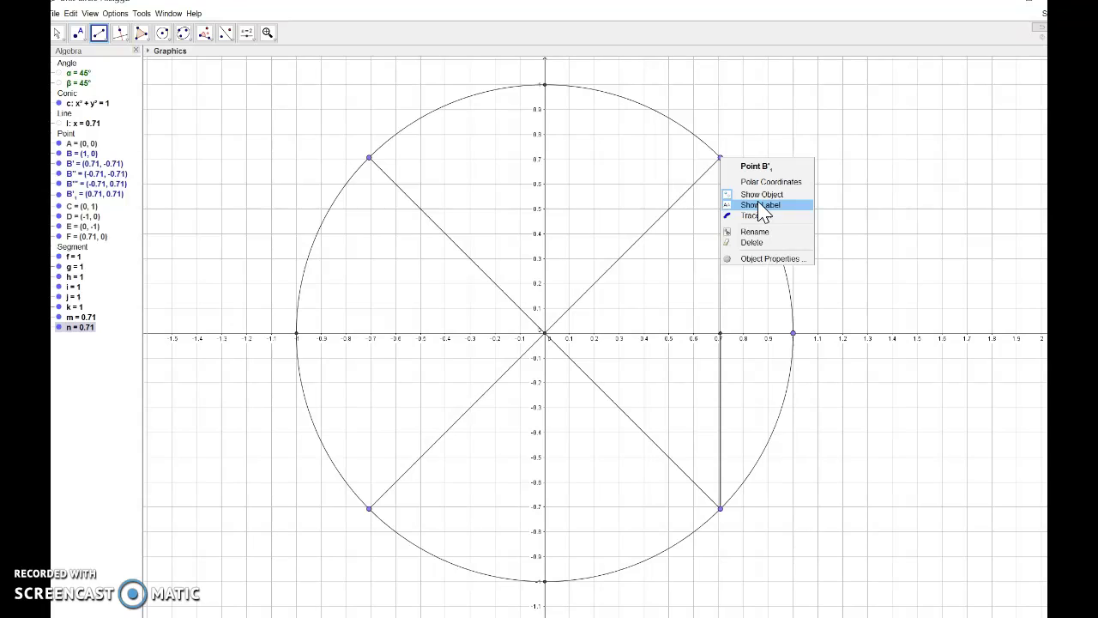
click(757, 258)
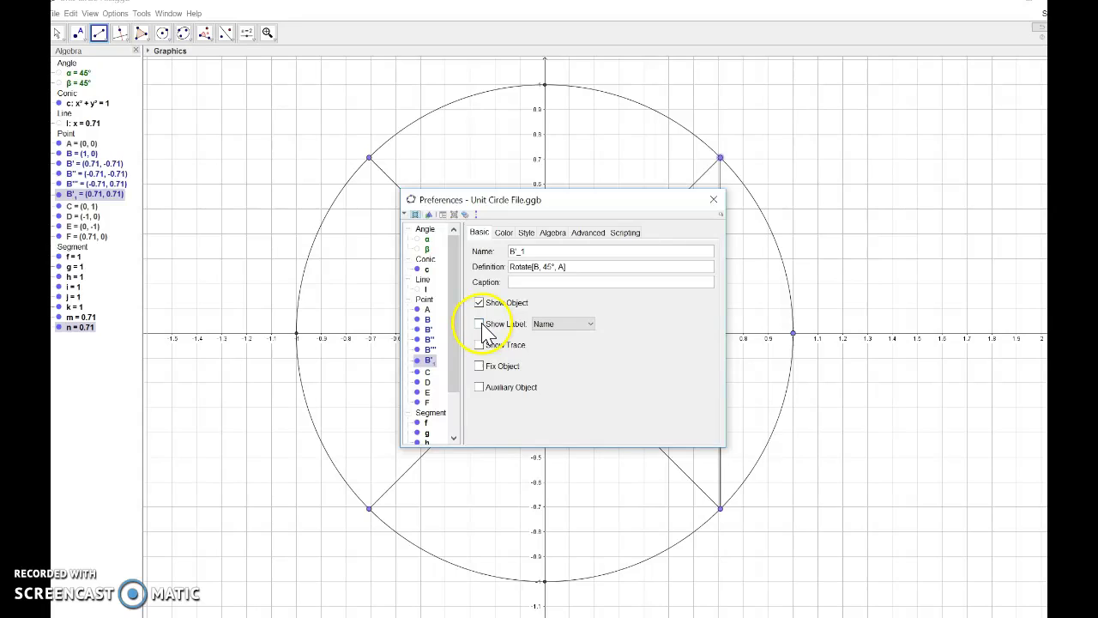
click(528, 283)
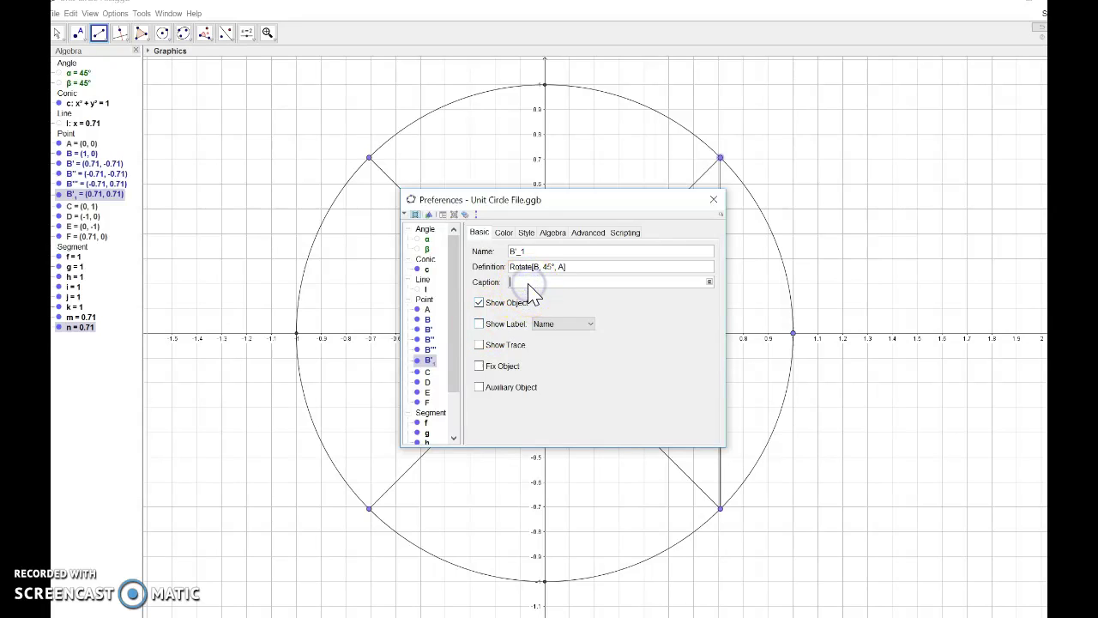
click(522, 282)
click(709, 282)
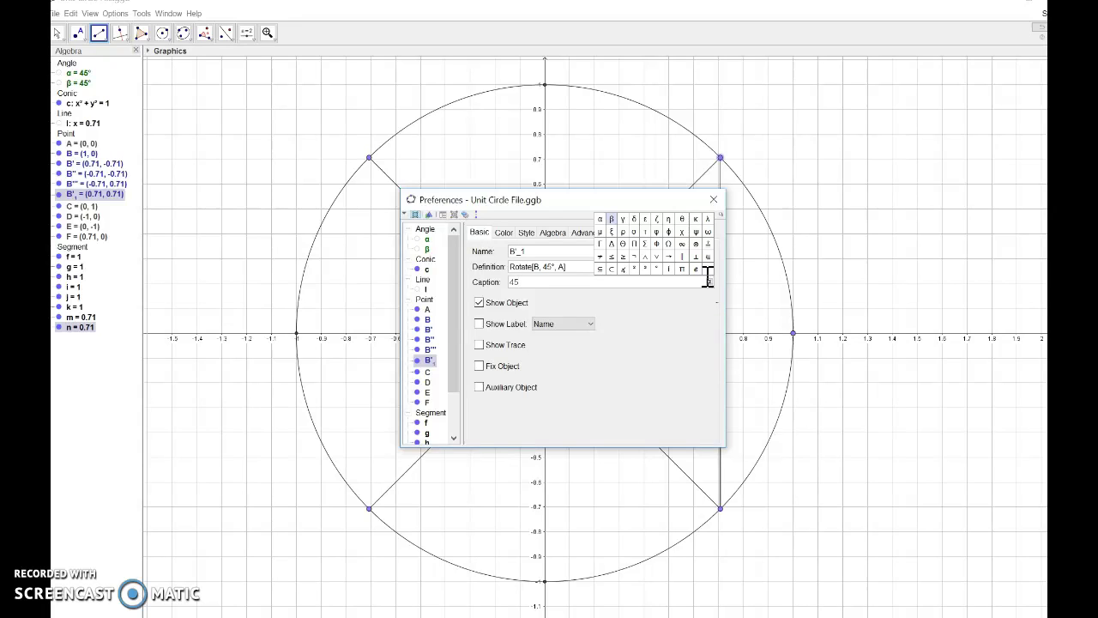
click(657, 268)
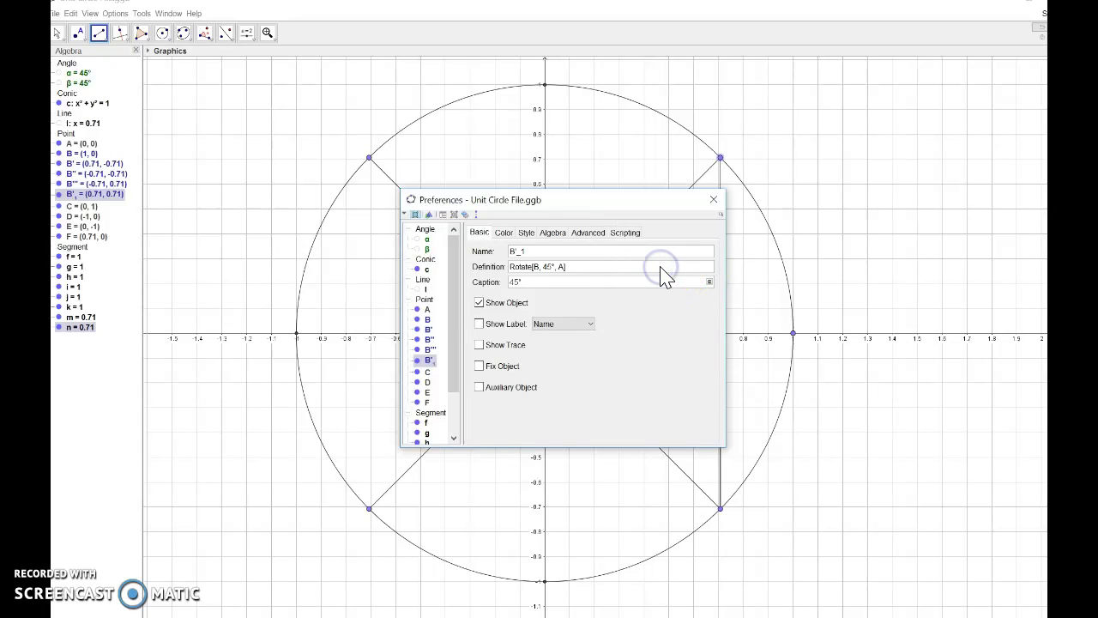
Show the point's label as its caption and close the properties.
click(479, 324)
click(590, 324)
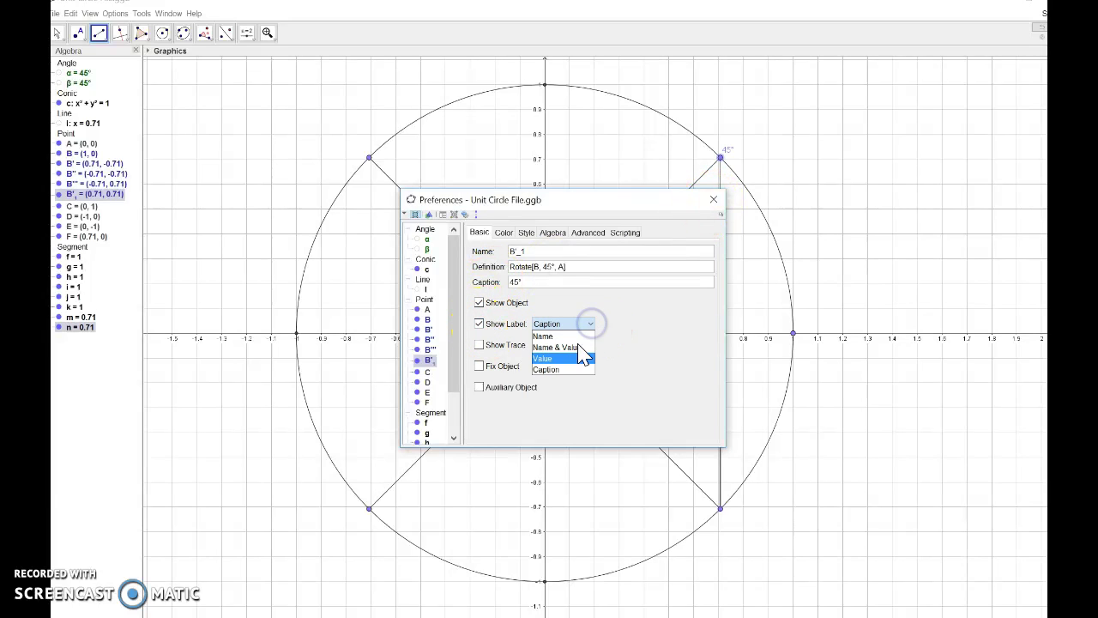
click(562, 369)
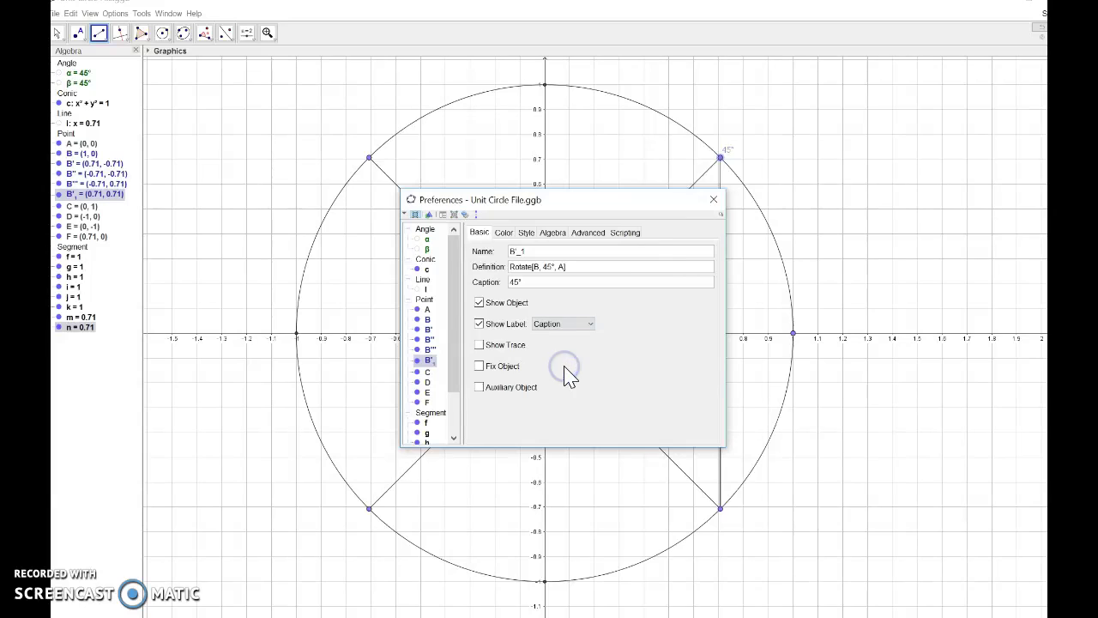
click(713, 202)
click(731, 157)
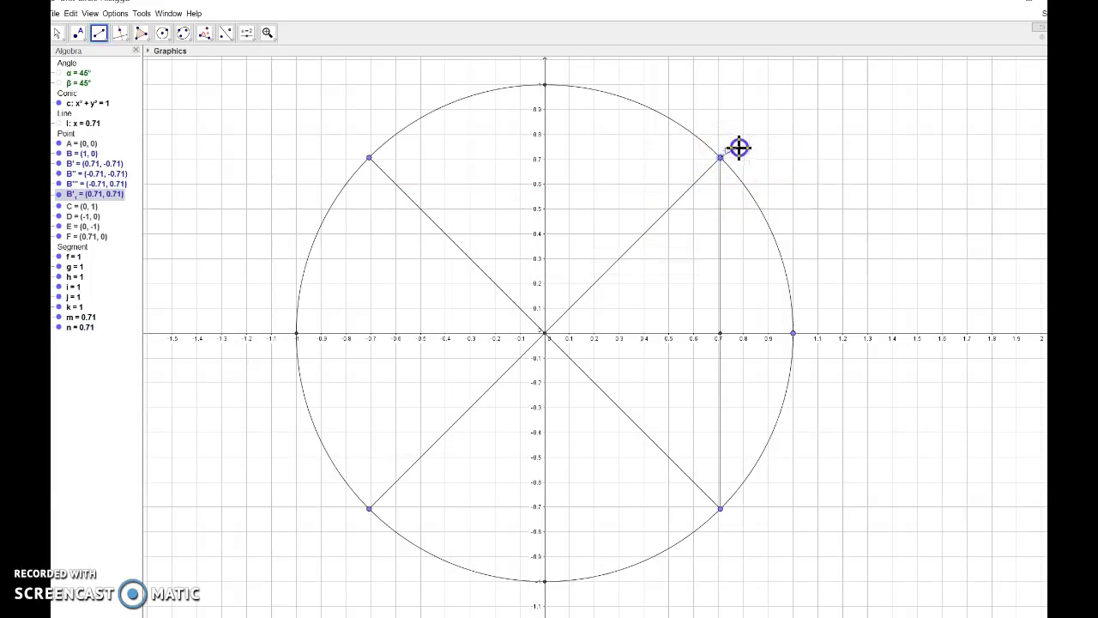
click(739, 148)
click(1042, 32)
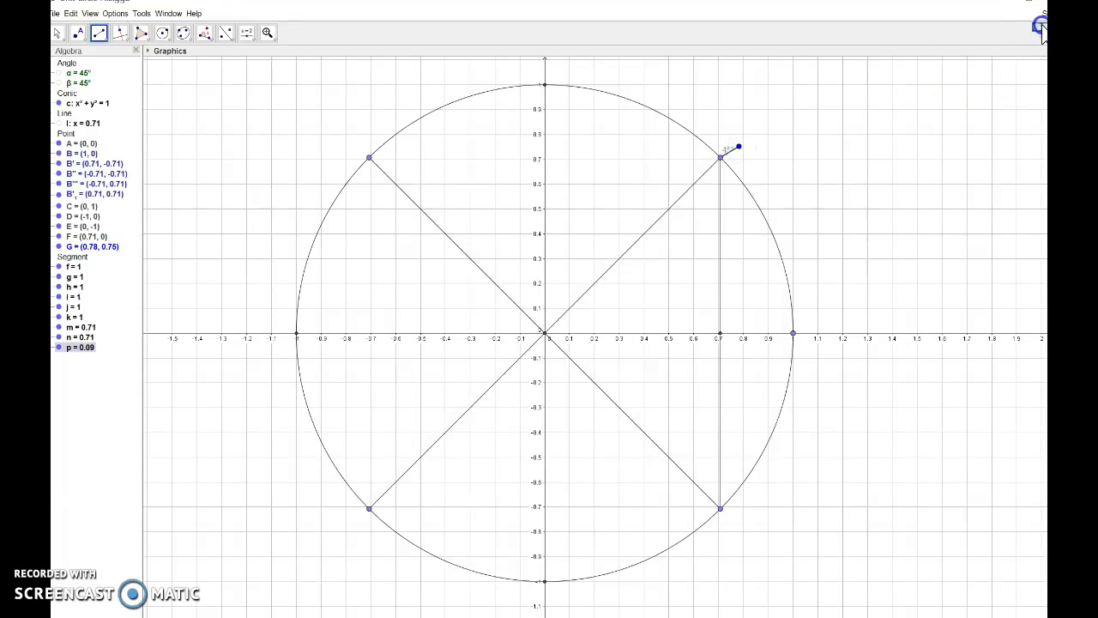
Move the 45° label slightly away from its point, outside the circle.
click(58, 33)
drag(727, 159, 740, 155)
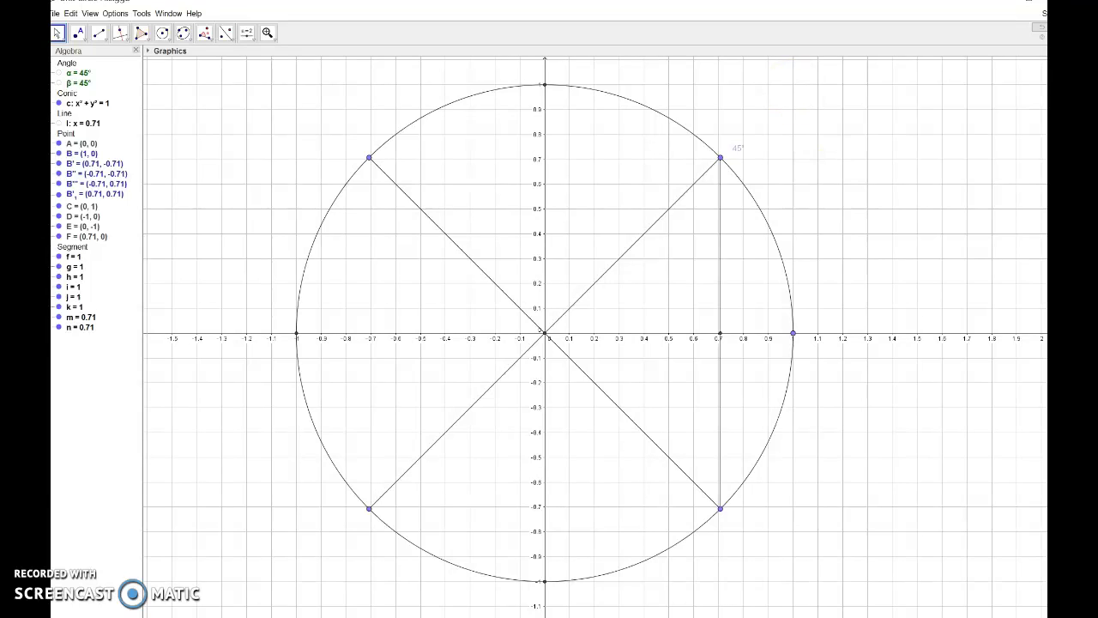
Create a 30° counterclockwise angle from the point (1, 0) about the origin, adding a new point on the circle.
click(206, 35)
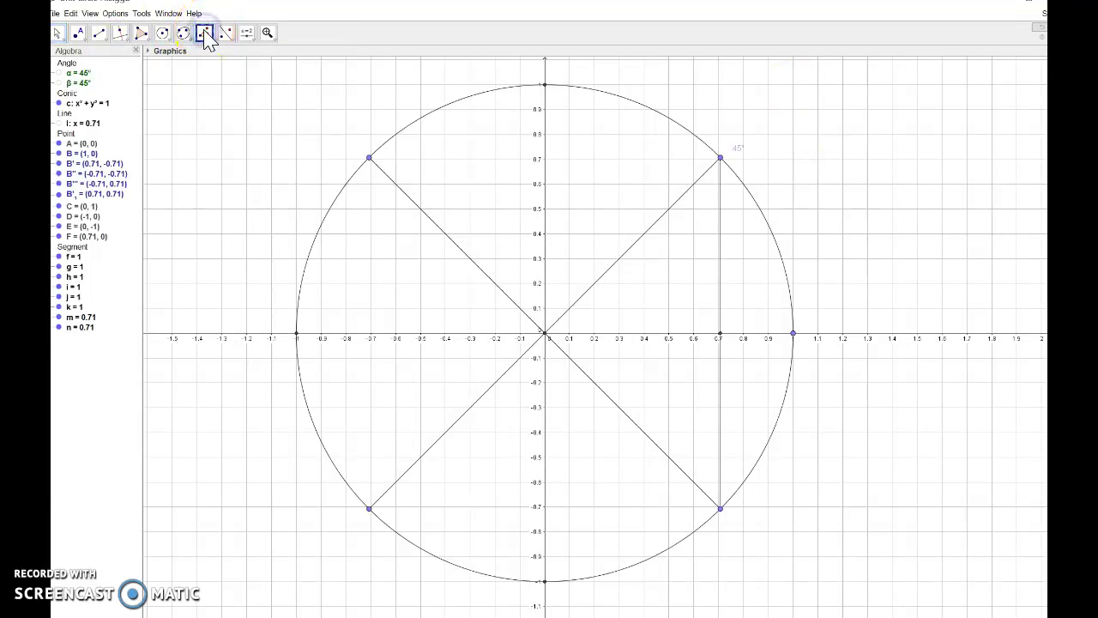
click(205, 36)
drag(206, 41, 216, 72)
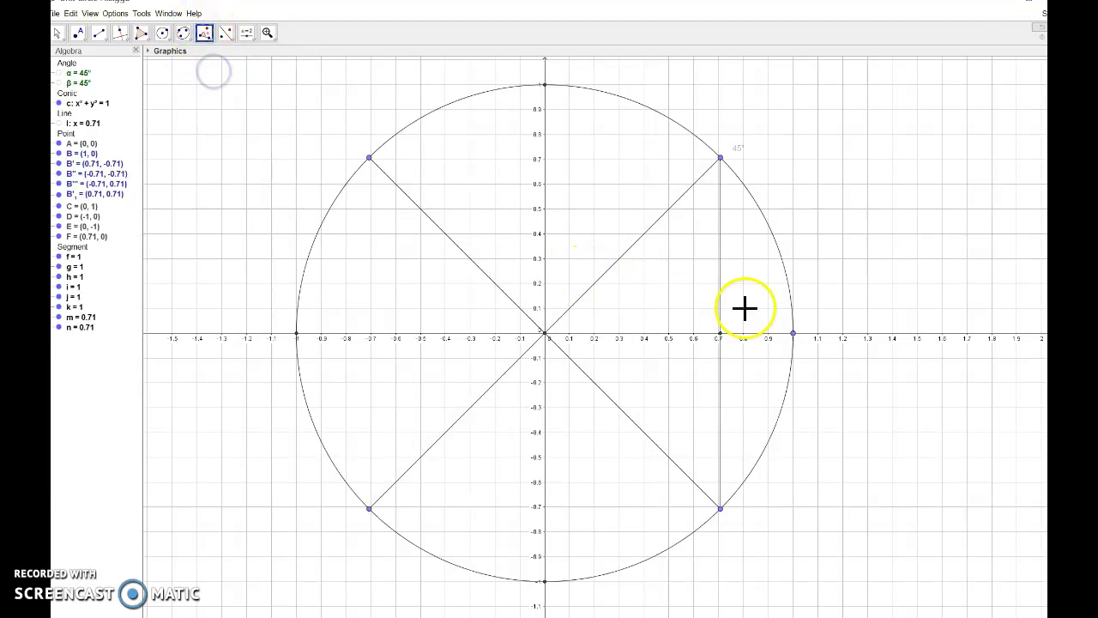
click(793, 334)
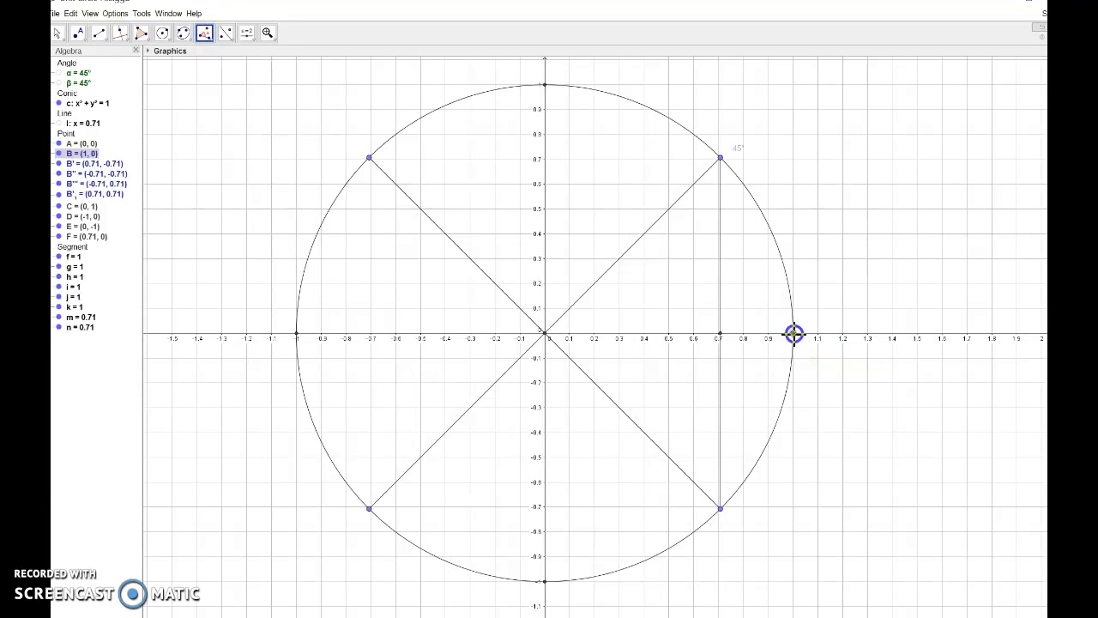
click(545, 336)
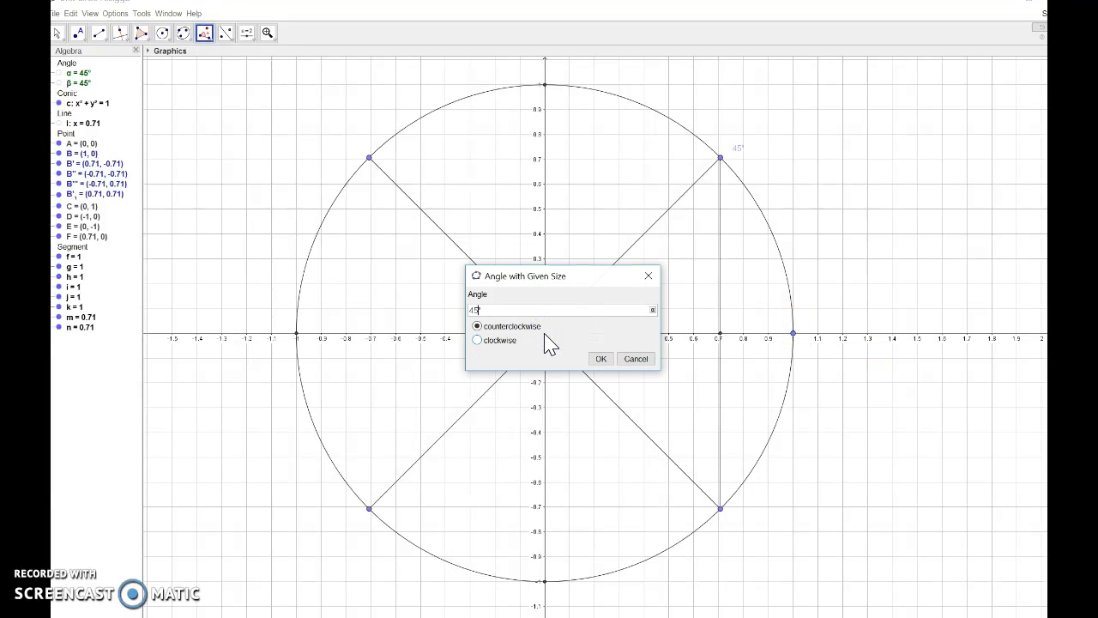
click(599, 359)
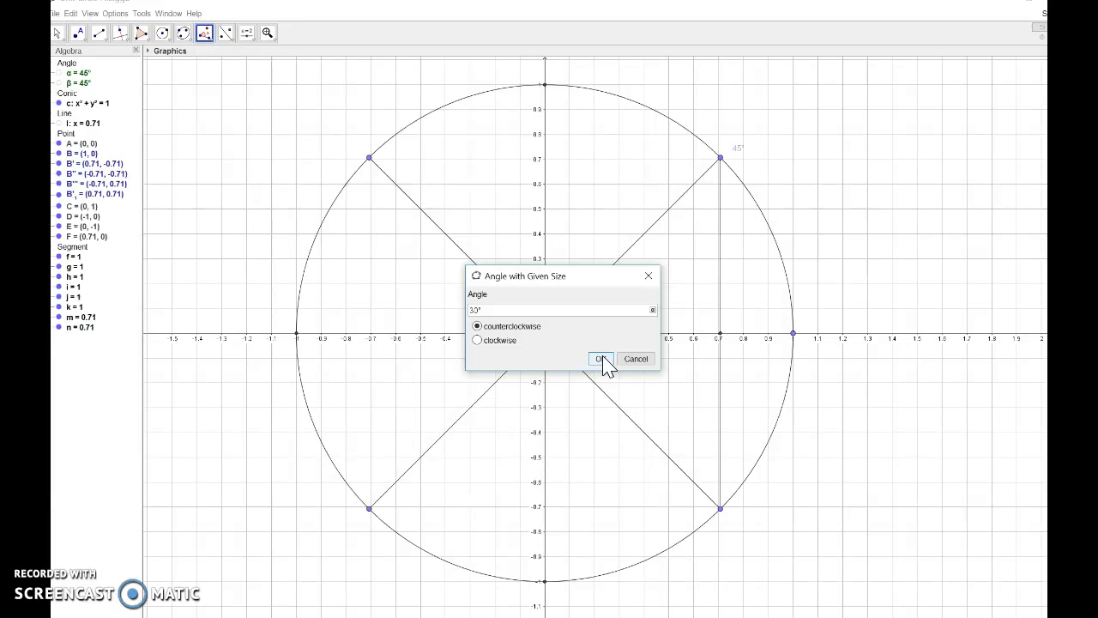
click(603, 360)
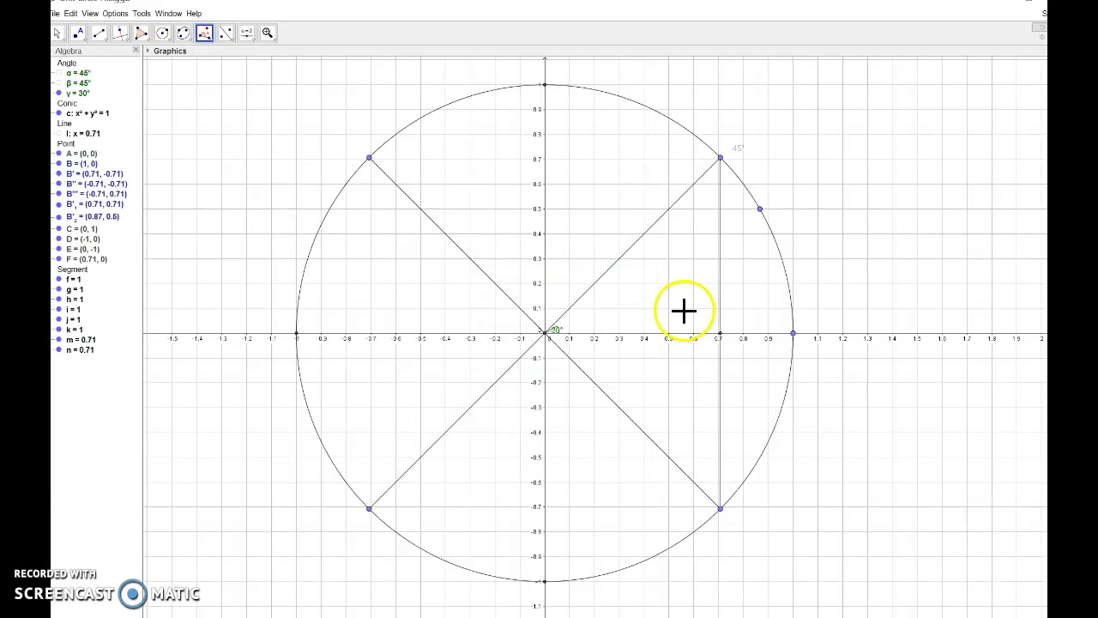
Create a 30° counterclockwise angle about the origin from the 30° point, and a 60° one from the resulting point.
click(759, 210)
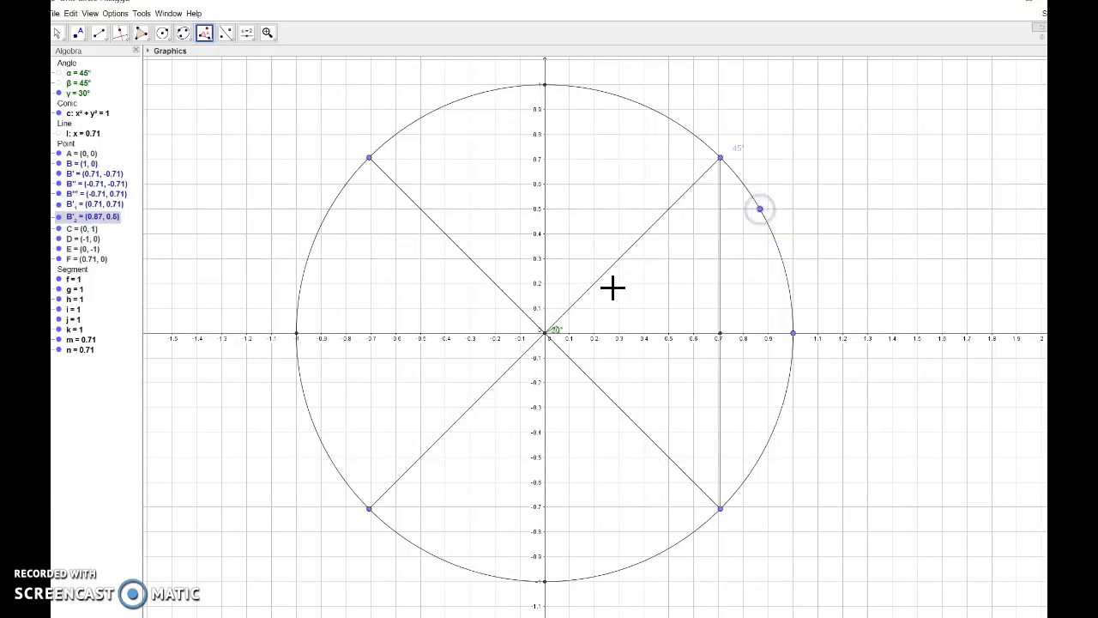
click(544, 333)
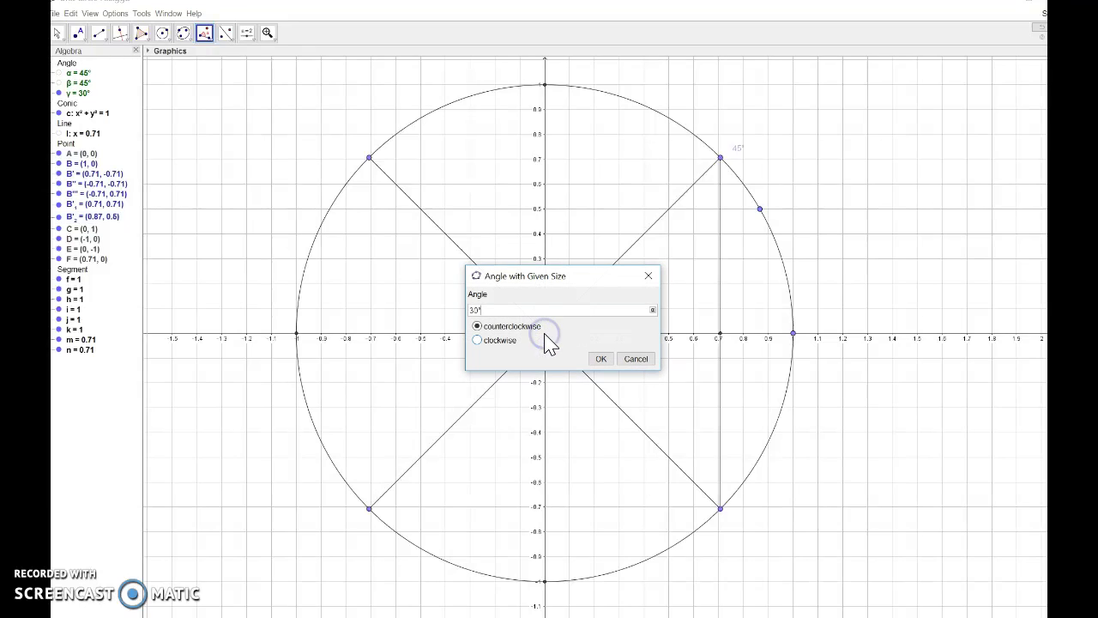
click(604, 359)
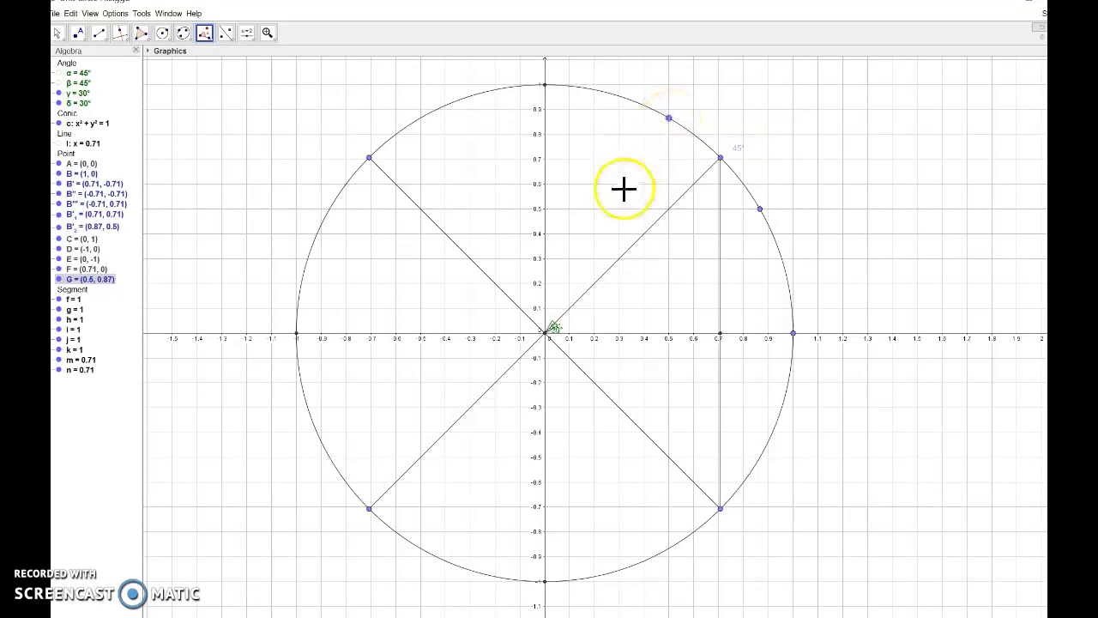
click(546, 332)
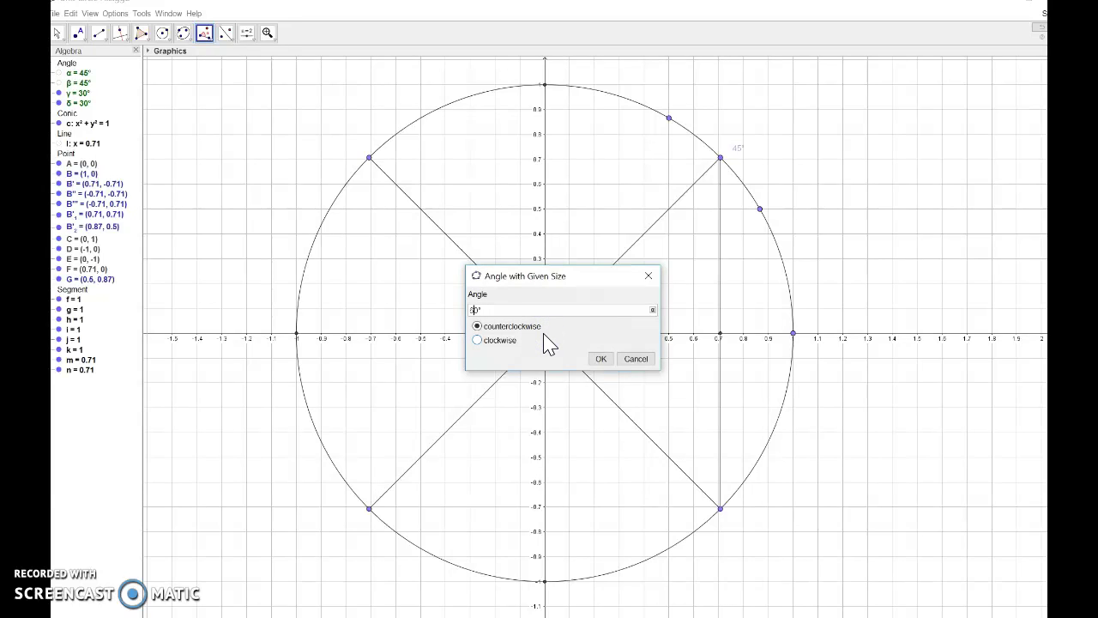
click(601, 359)
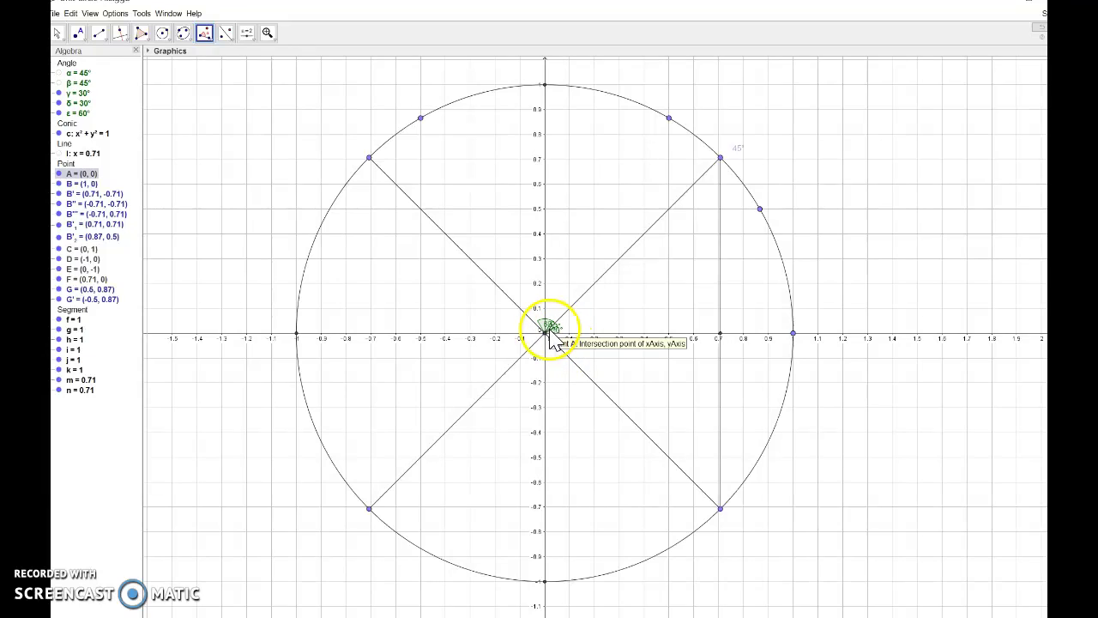
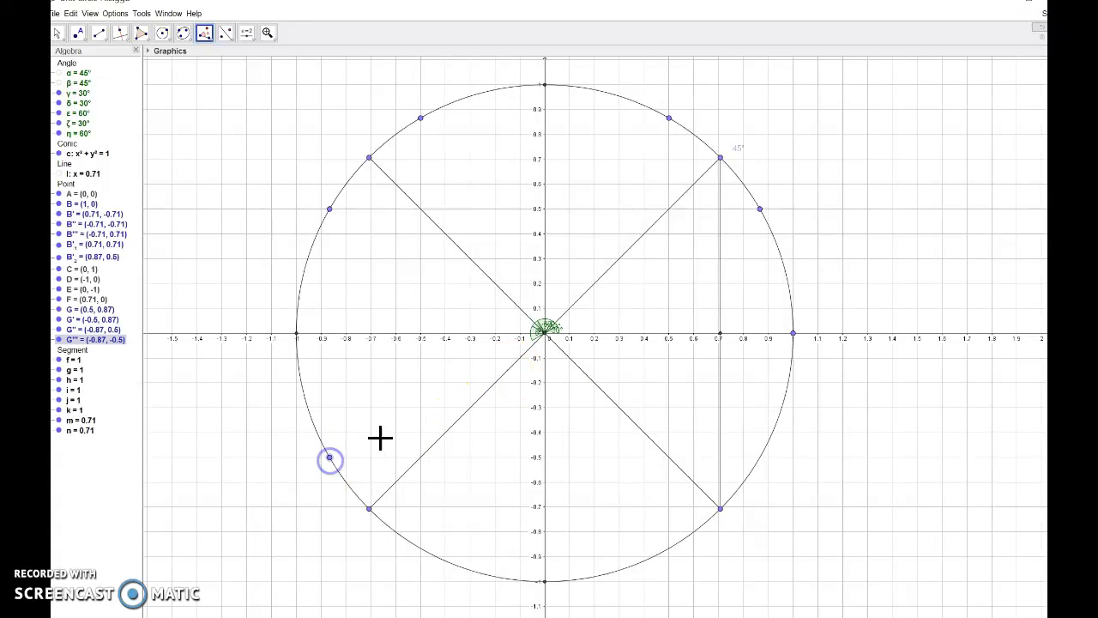
Create a 30° counterclockwise angle about the origin from the third-quadrant point at (-0.87, -0.5).
click(543, 331)
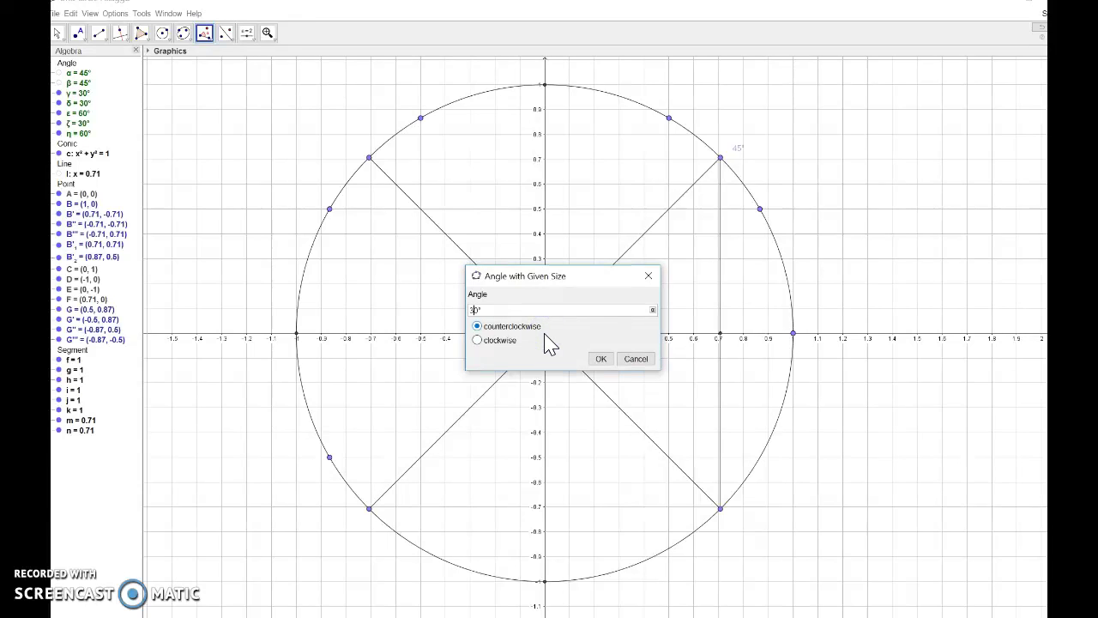
click(601, 358)
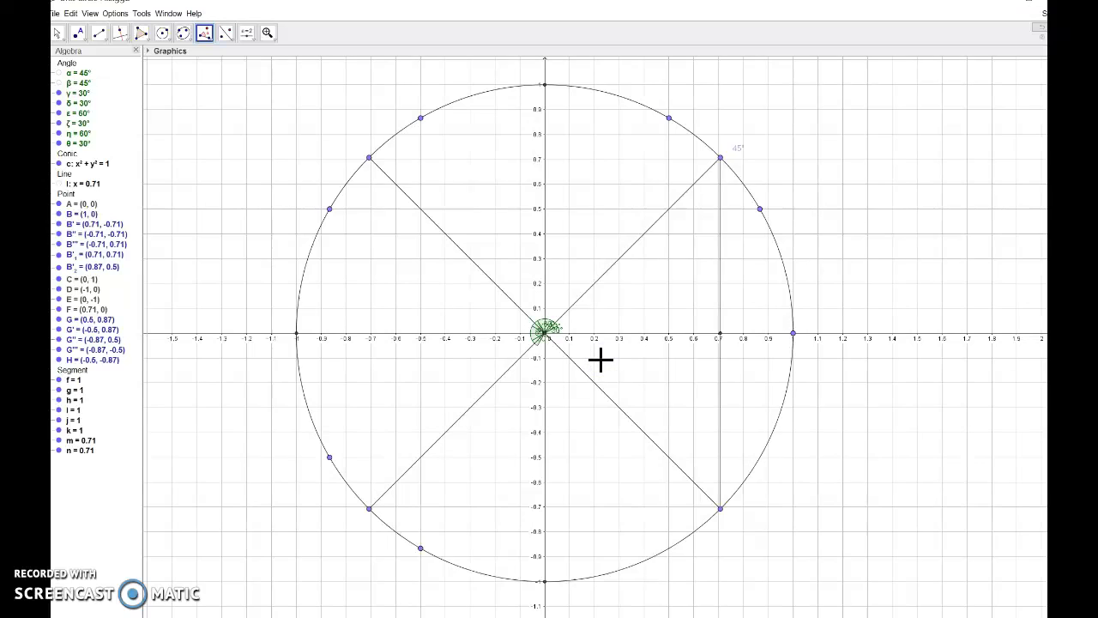
Create a 60° counterclockwise angle about the origin from the point (-0.5, -0.87), and a 30° one from the resulting point.
click(420, 548)
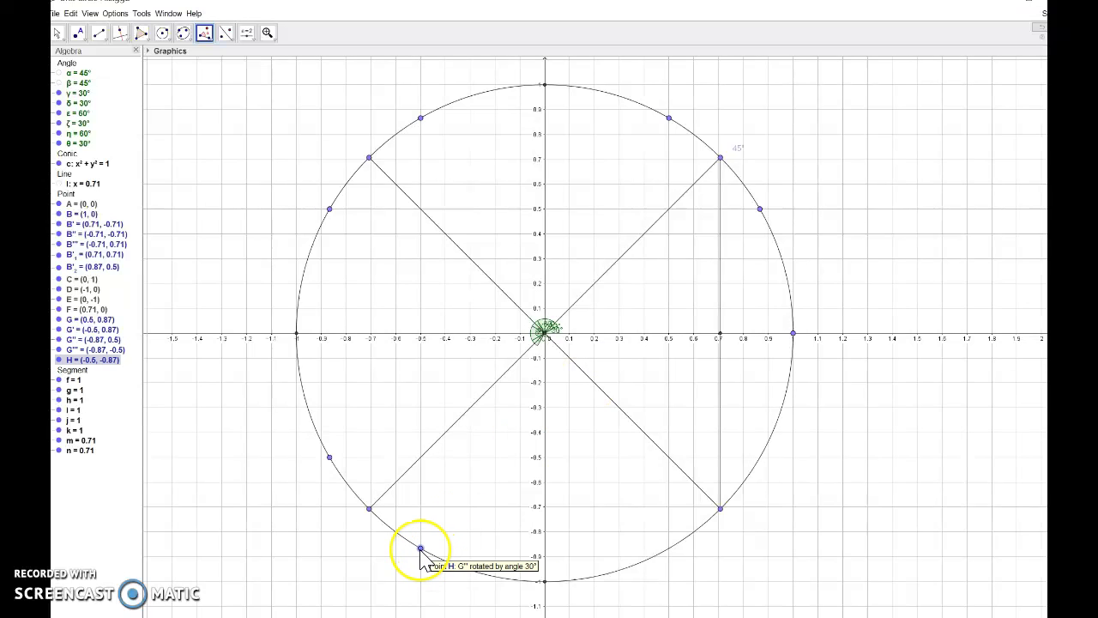
drag(421, 548, 546, 343)
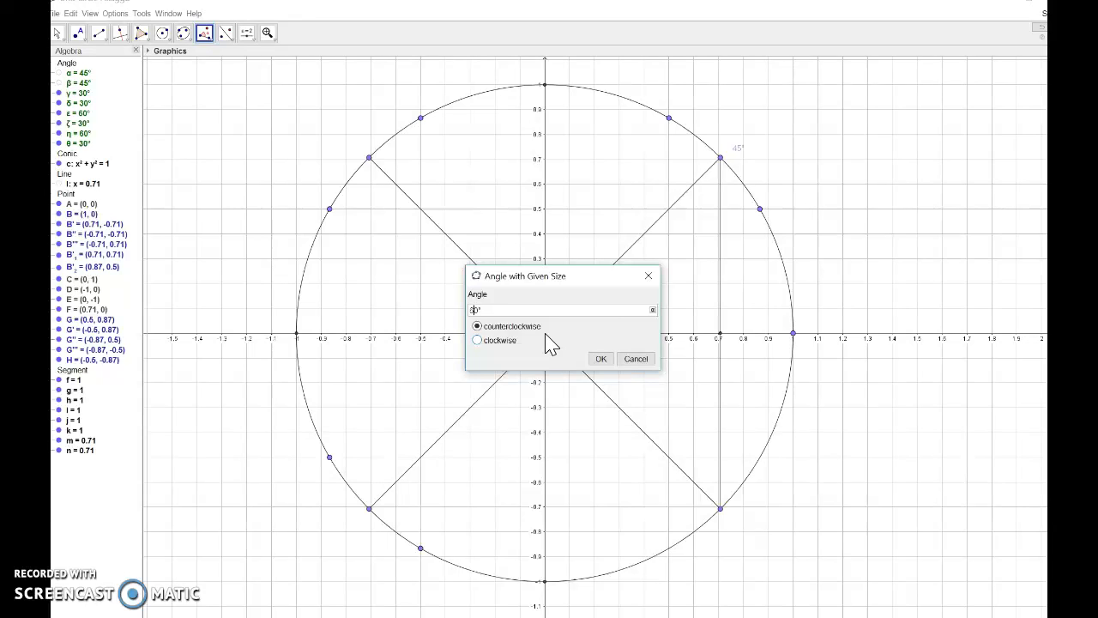
click(601, 361)
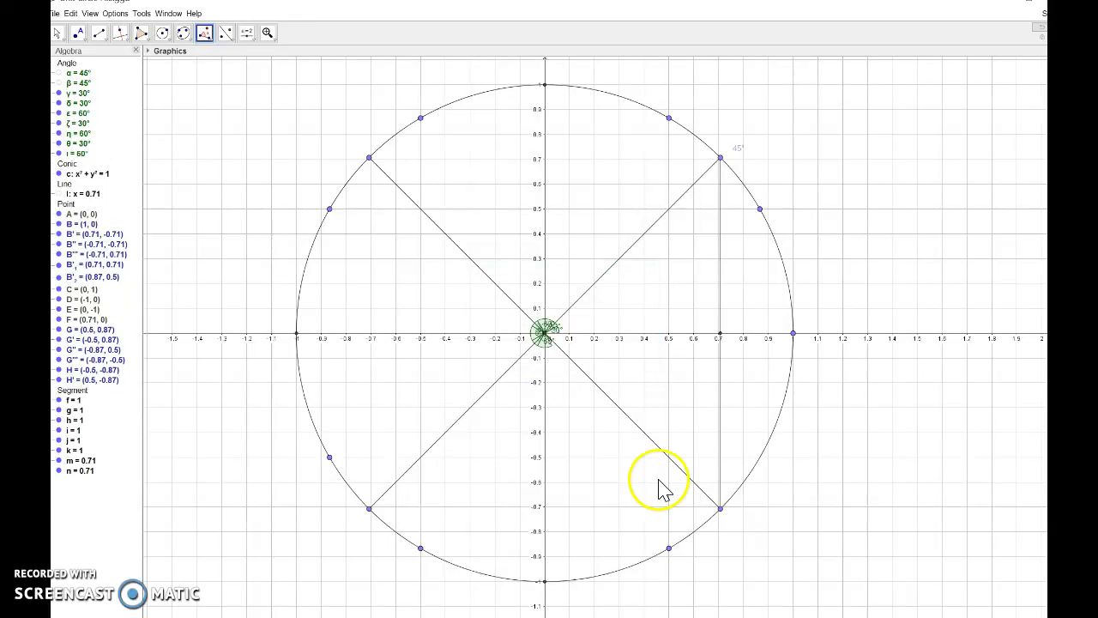
click(669, 549)
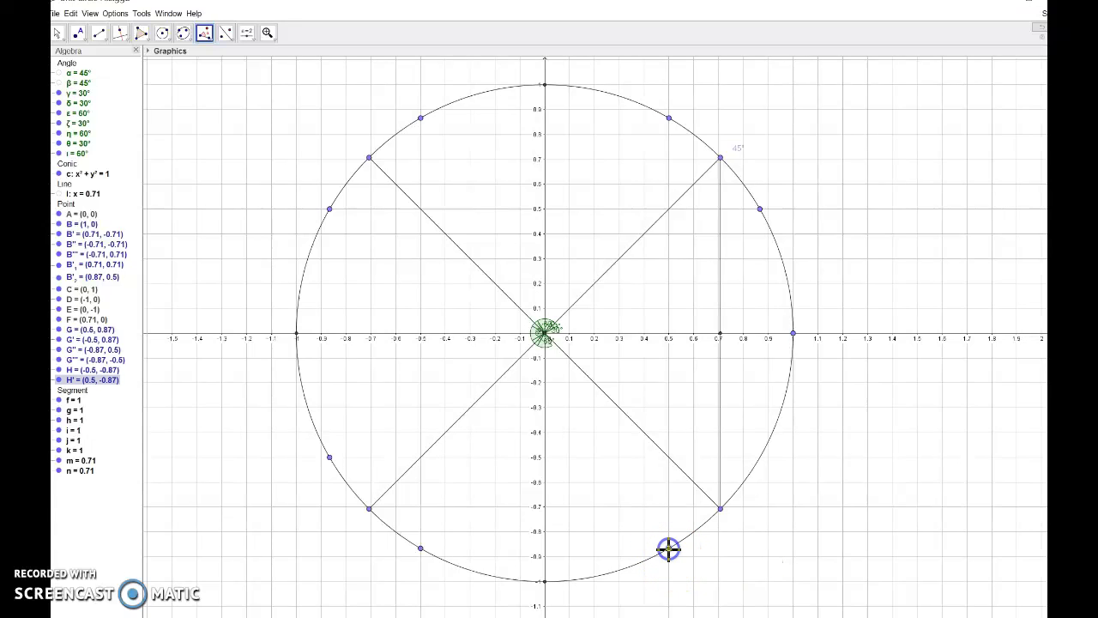
click(545, 340)
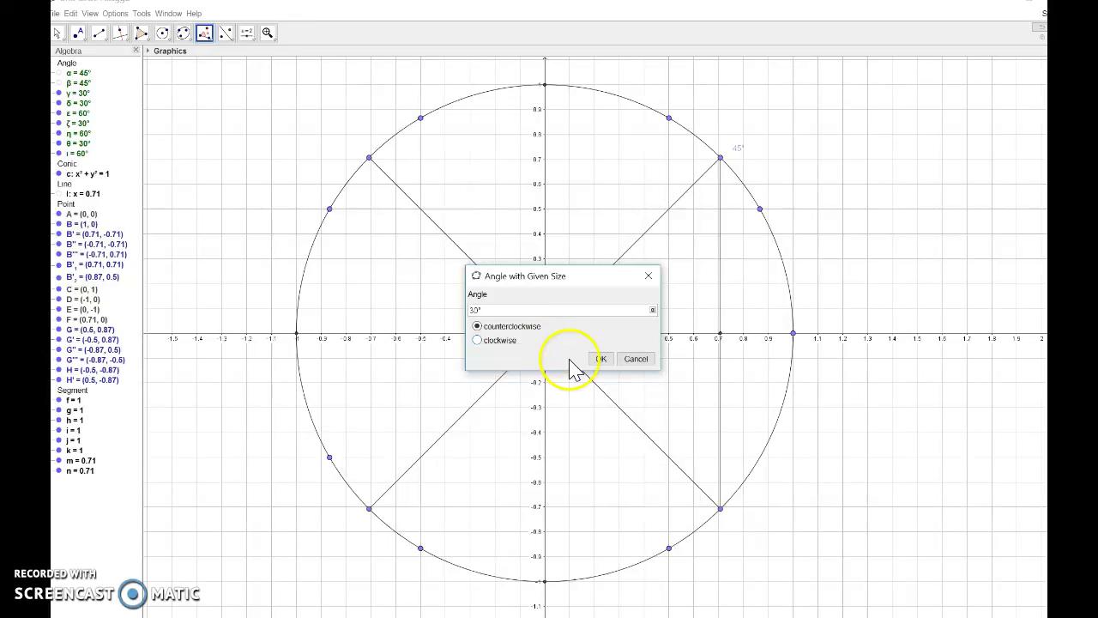
click(600, 357)
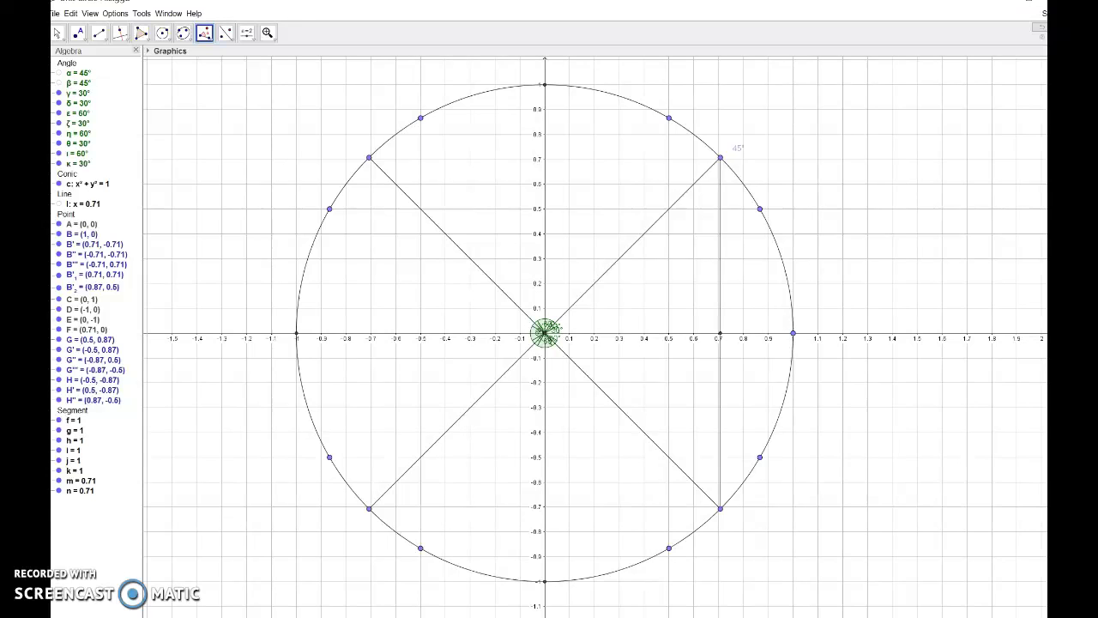
Hide the 60° angle marker ι between points H, A and H' at the origin.
right_click(547, 355)
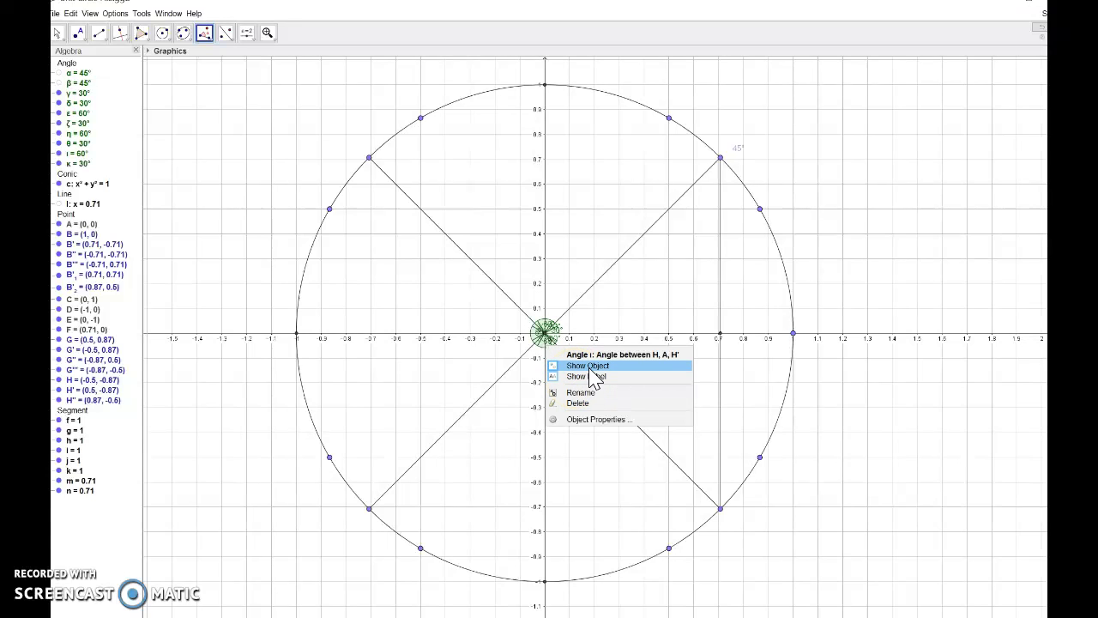
click(587, 377)
click(544, 345)
click(538, 341)
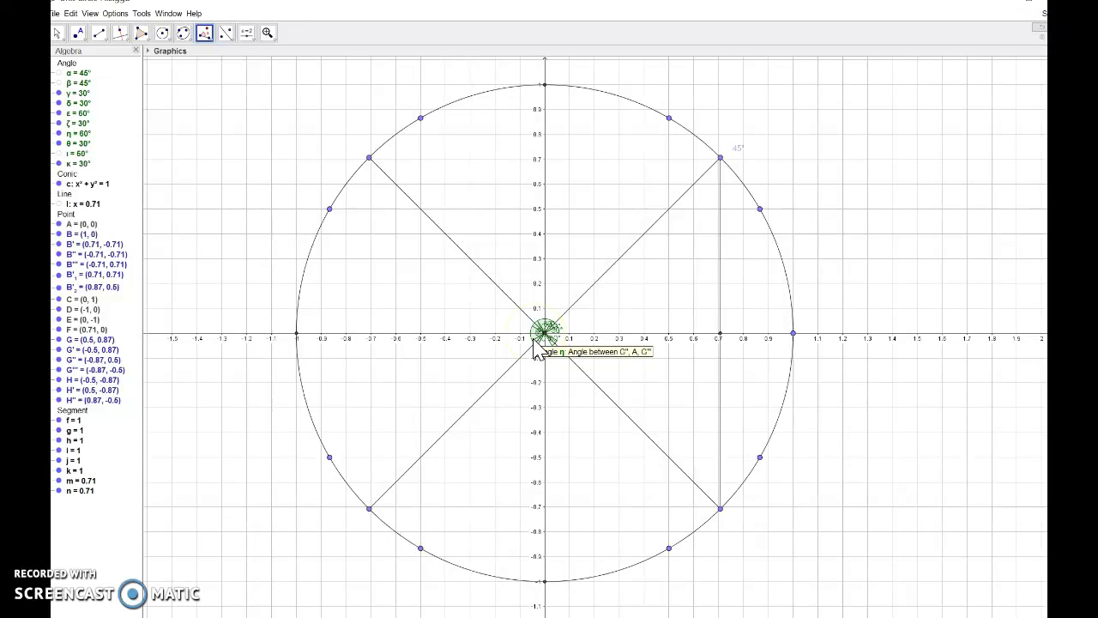
click(539, 350)
click(241, 215)
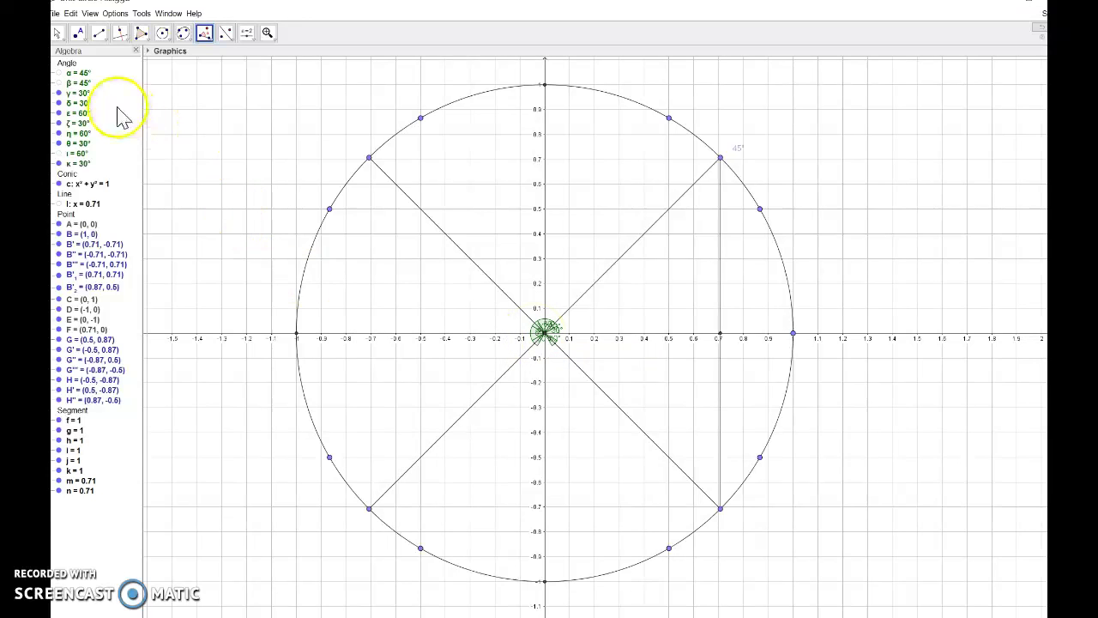
Hide the remaining angle markers γ, δ, ε, ζ, η, θ and κ at the origin.
click(59, 93)
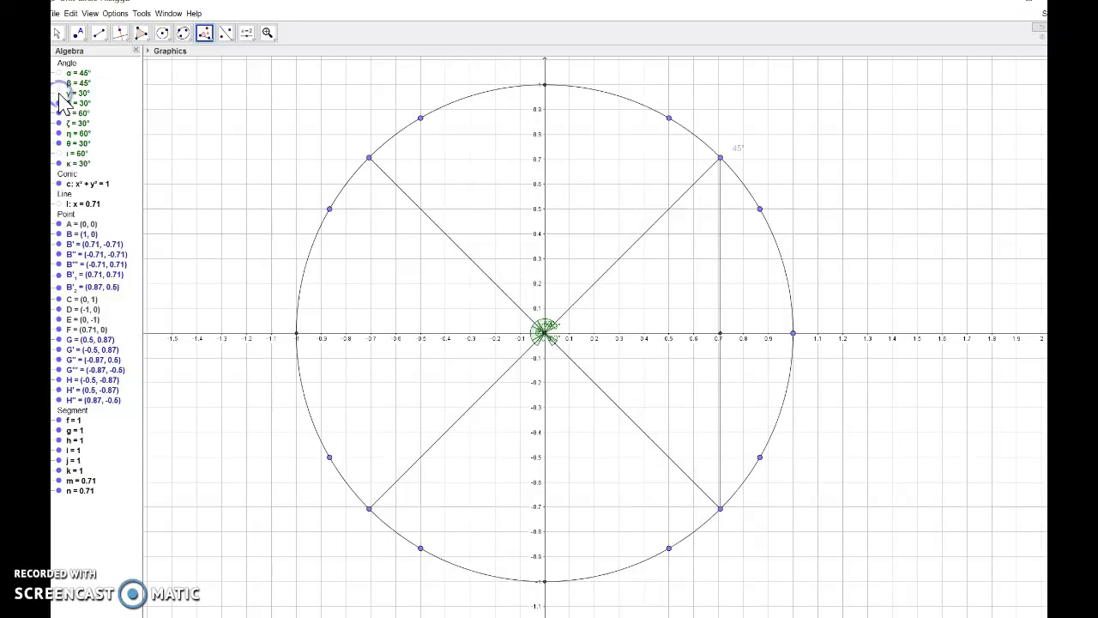
click(59, 103)
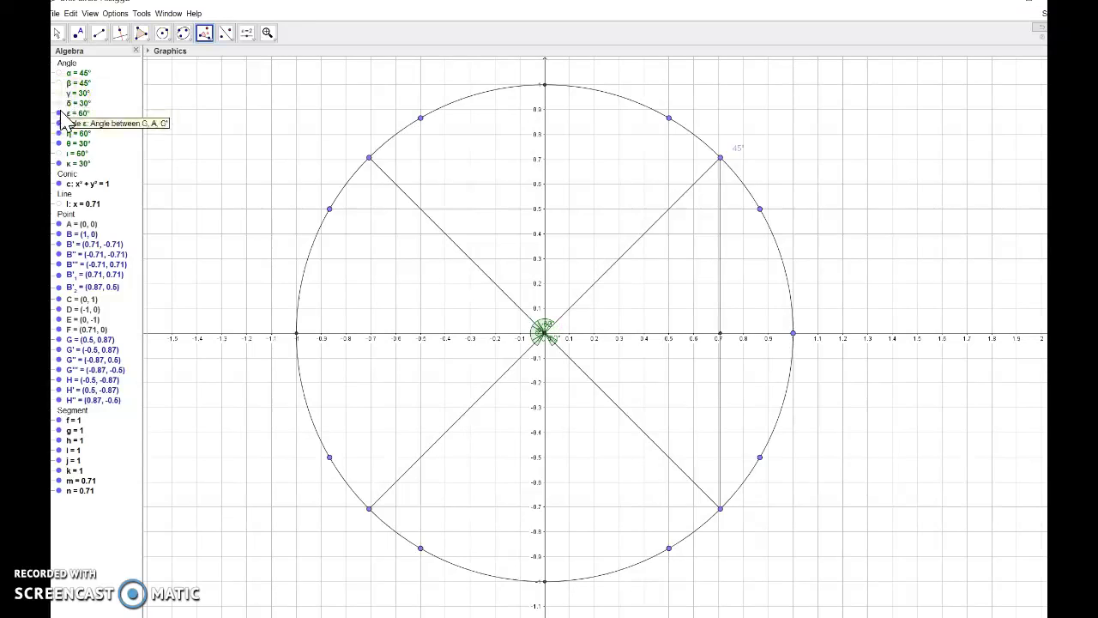
click(59, 113)
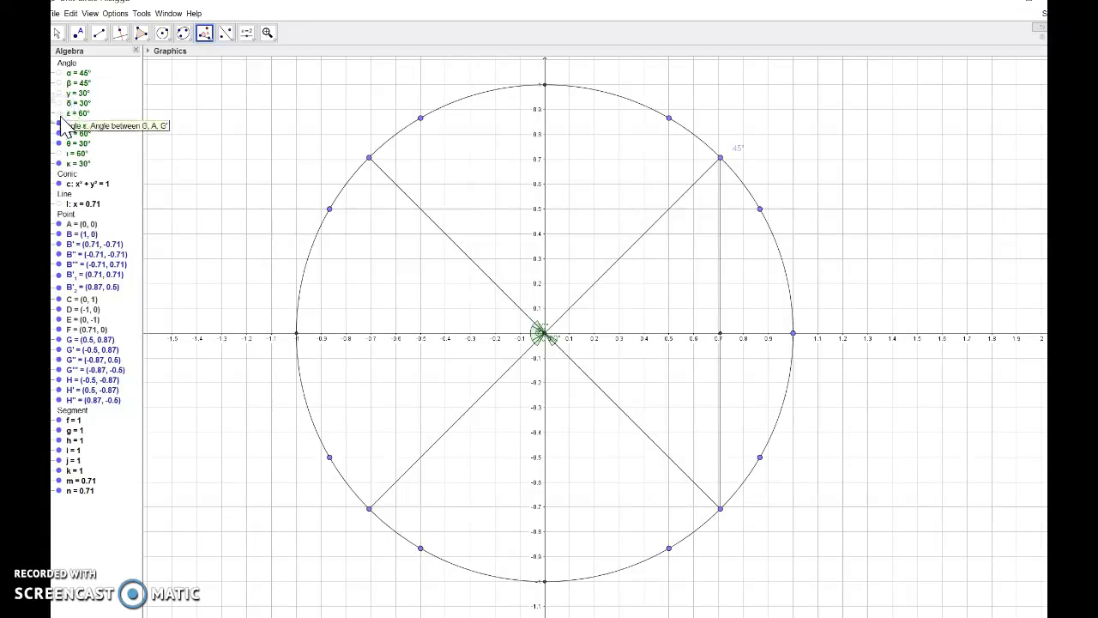
click(60, 125)
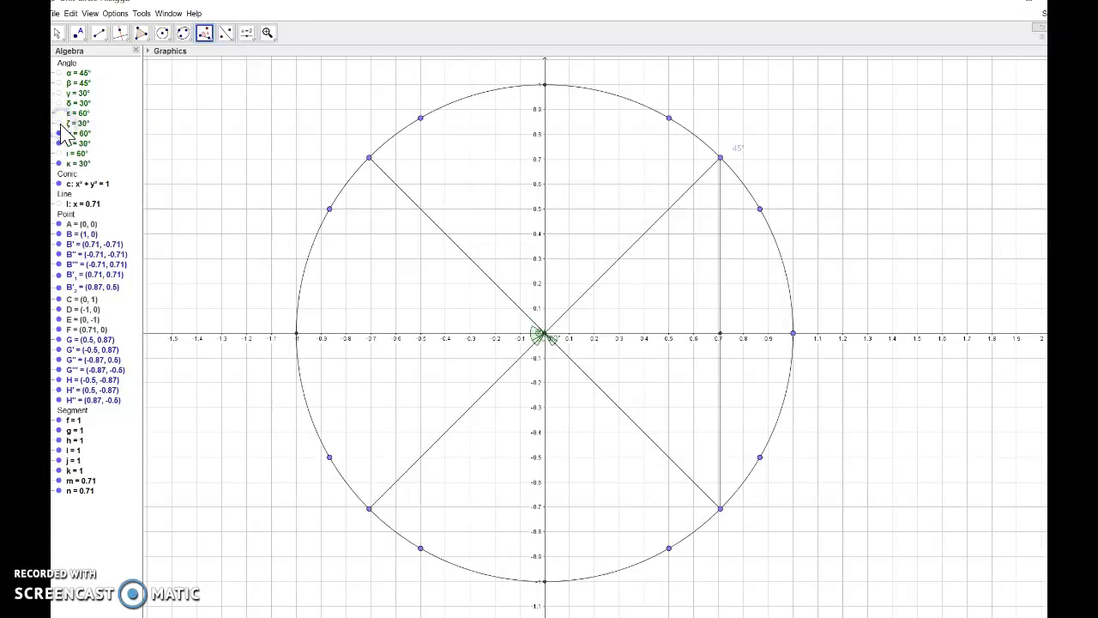
click(60, 134)
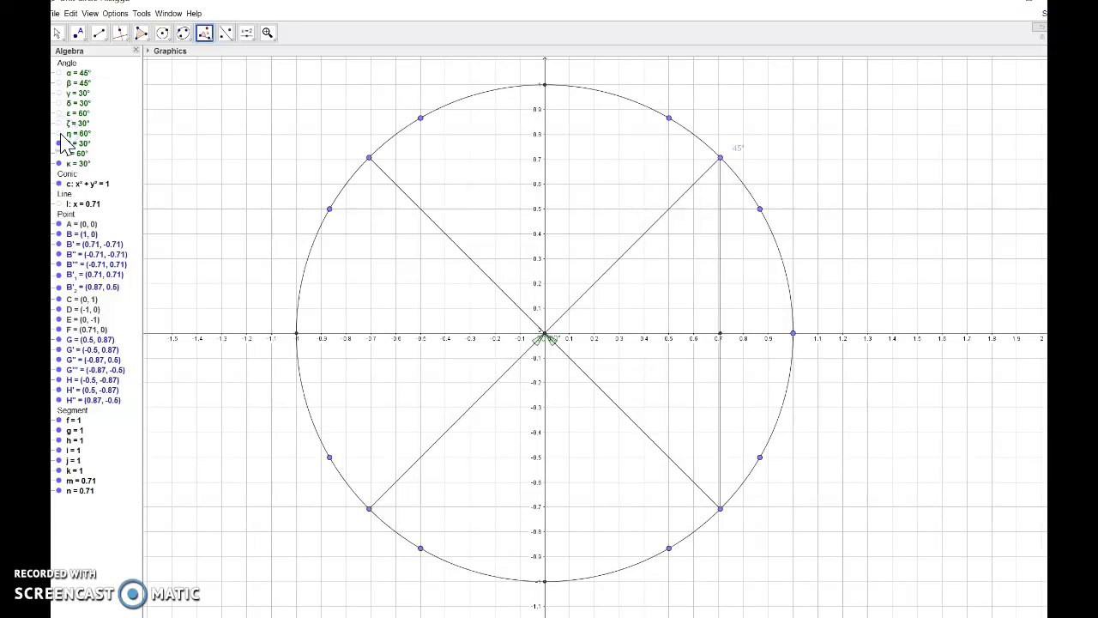
click(59, 144)
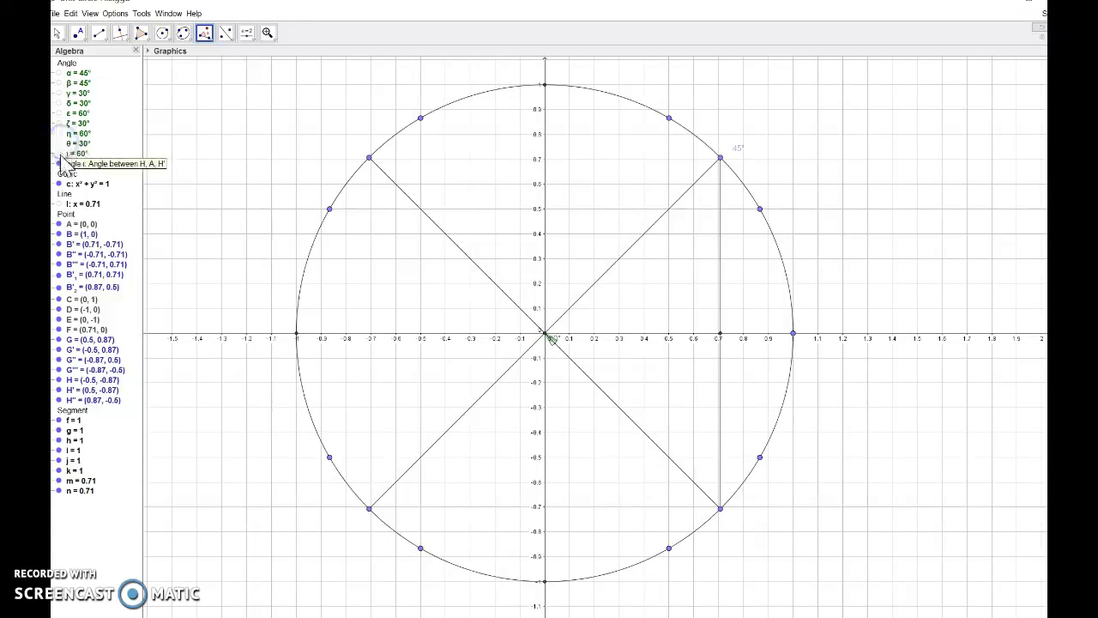
click(60, 163)
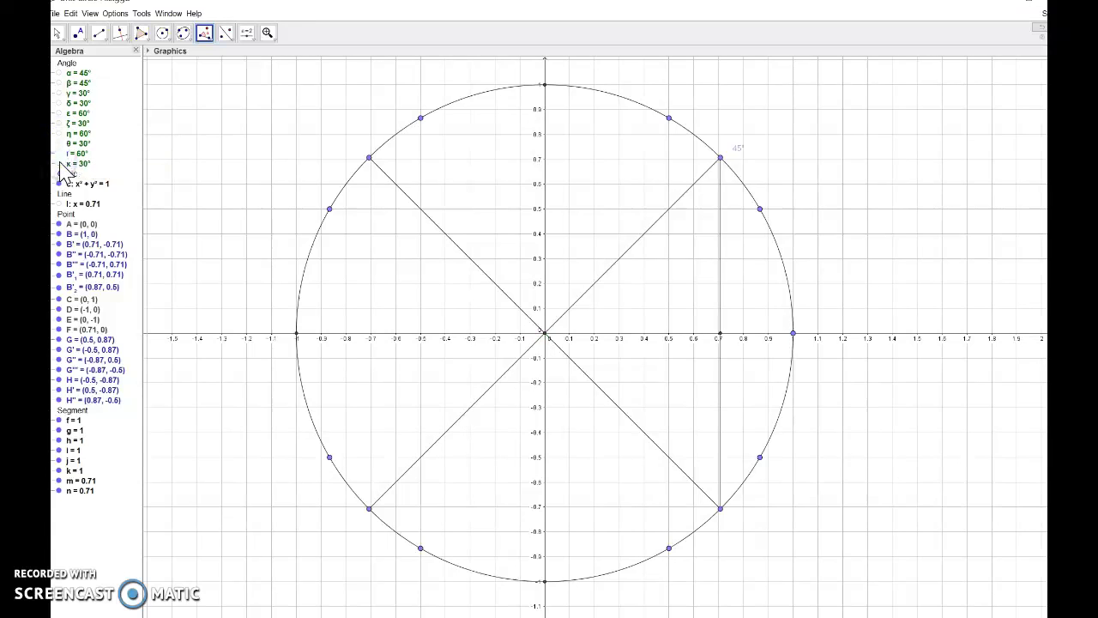
click(57, 123)
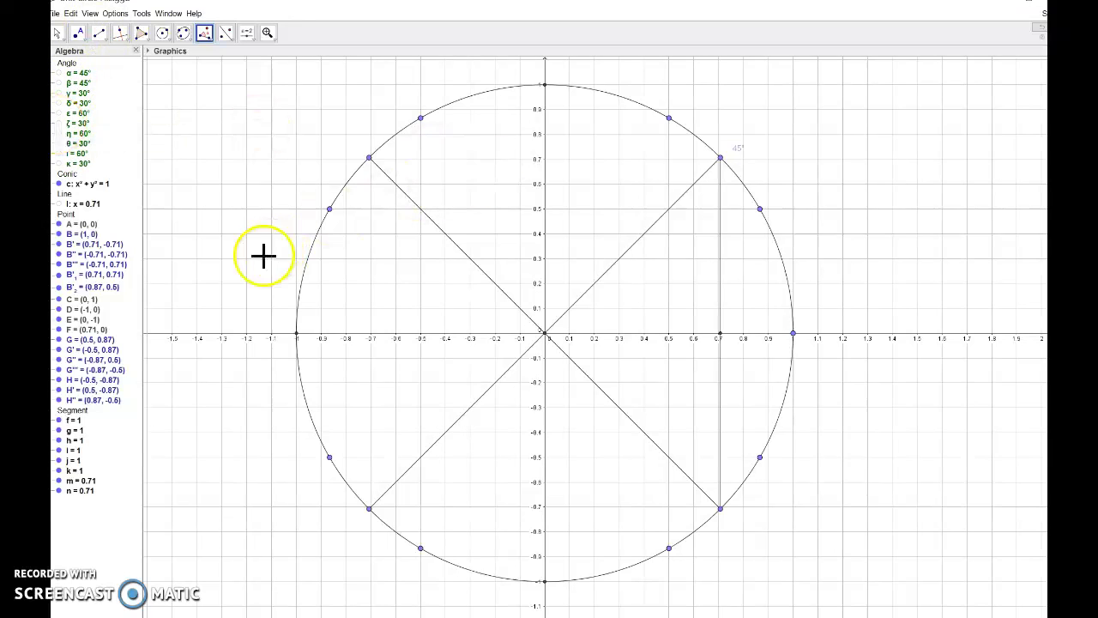
Draw radius segments to the origin from the first-quadrant 30° point (0.87, 0.5) and 60° point (0.5, 0.87).
click(99, 36)
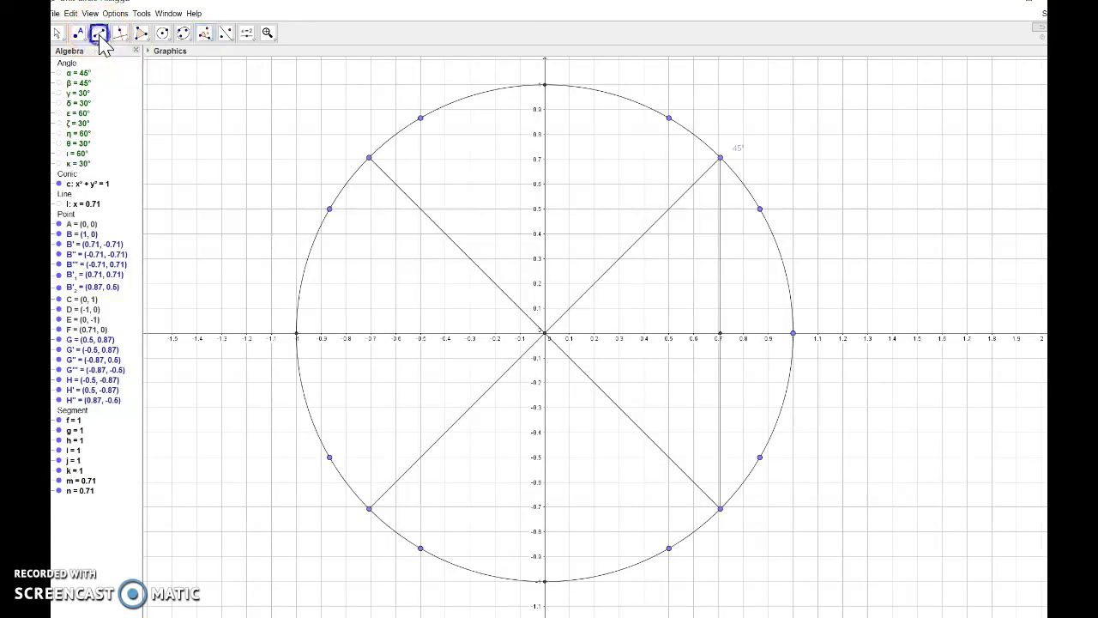
click(760, 211)
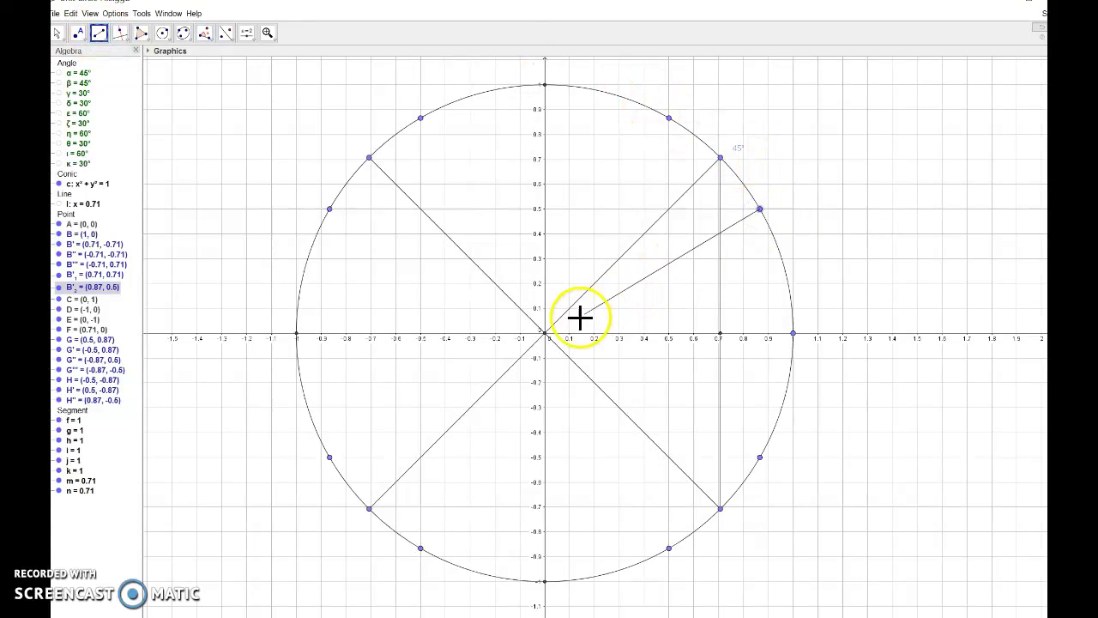
click(547, 335)
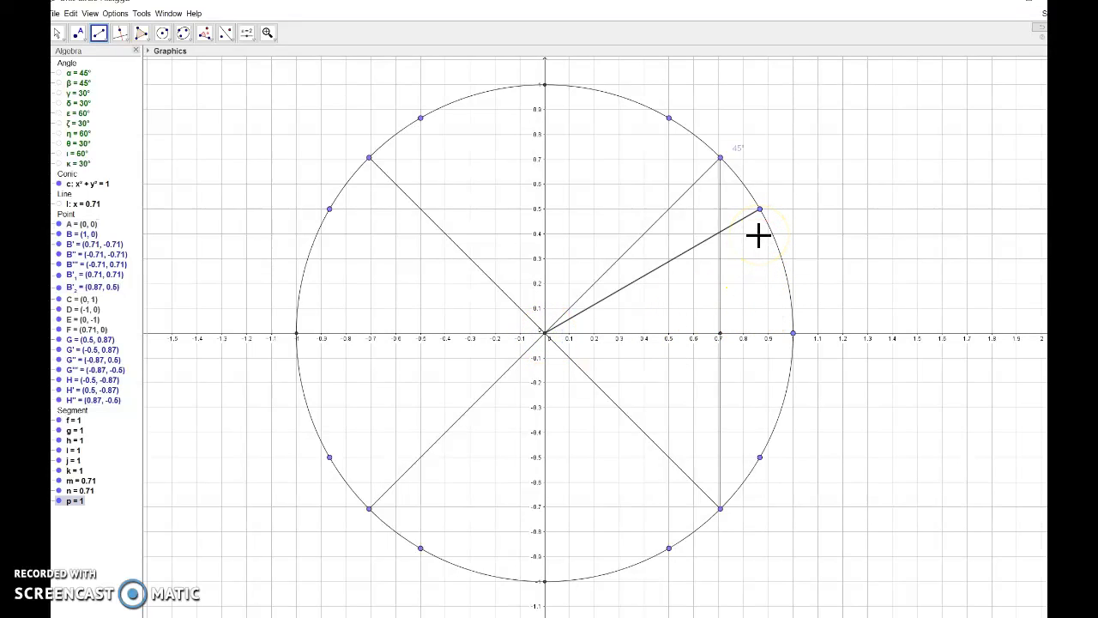
click(668, 117)
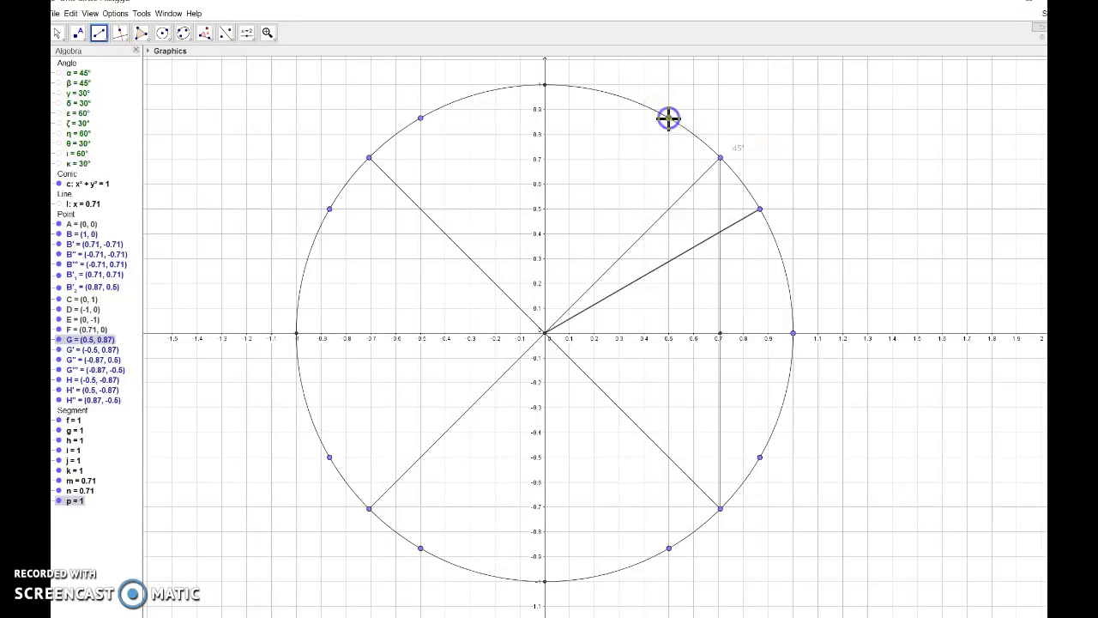
click(546, 334)
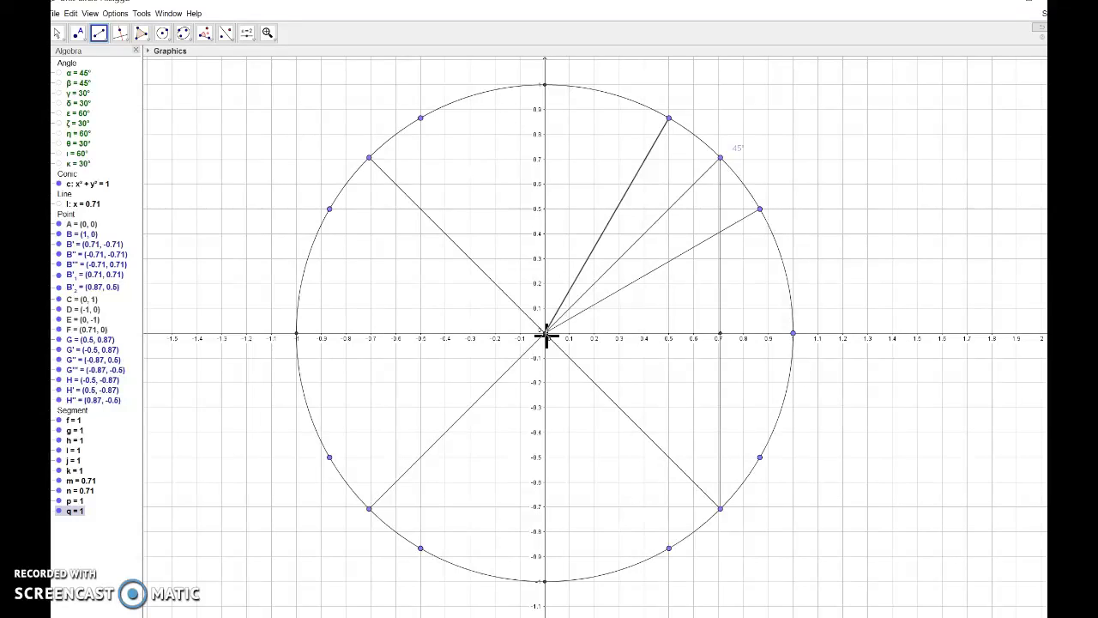
click(627, 355)
click(561, 341)
Give the point at (0.87, 0.5) the caption 30° and show the caption as its label.
drag(555, 339, 761, 212)
right_click(760, 211)
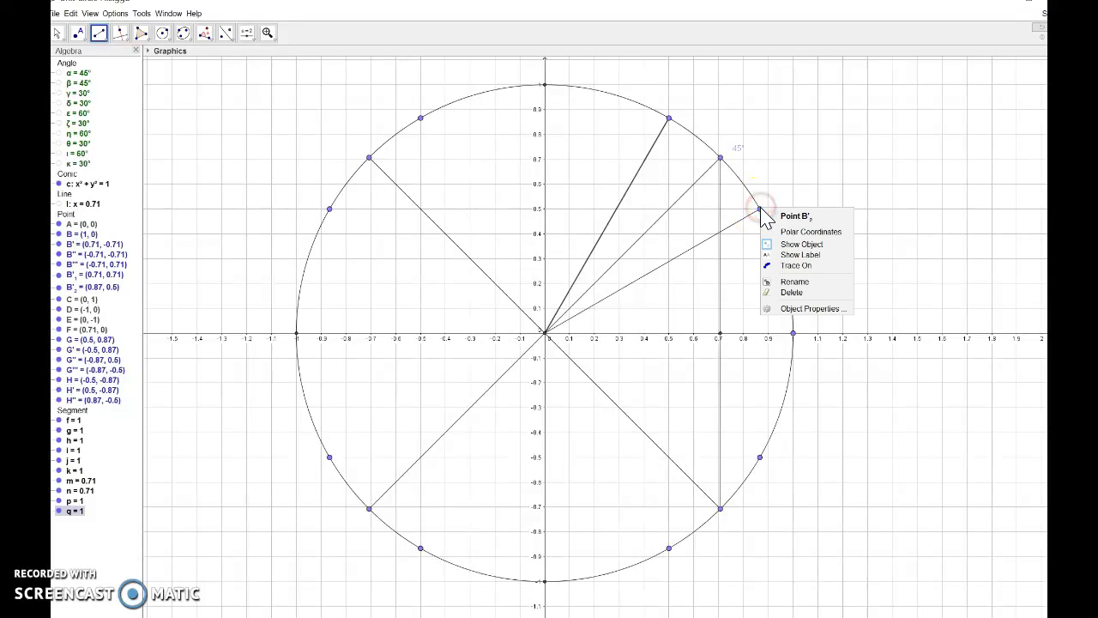
click(793, 309)
click(525, 280)
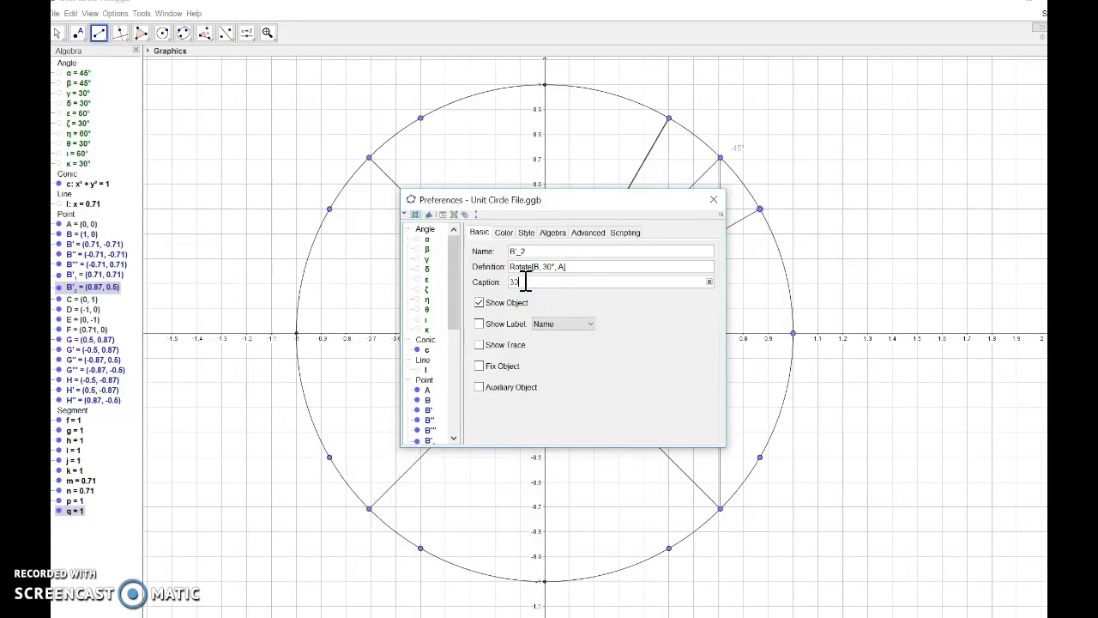
click(708, 282)
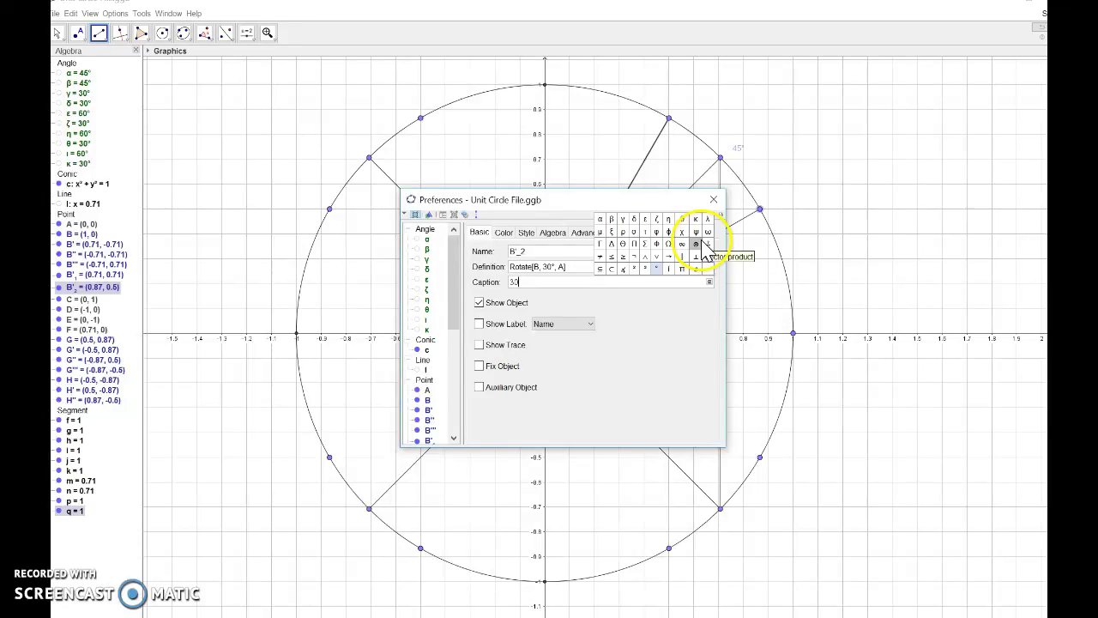
click(657, 268)
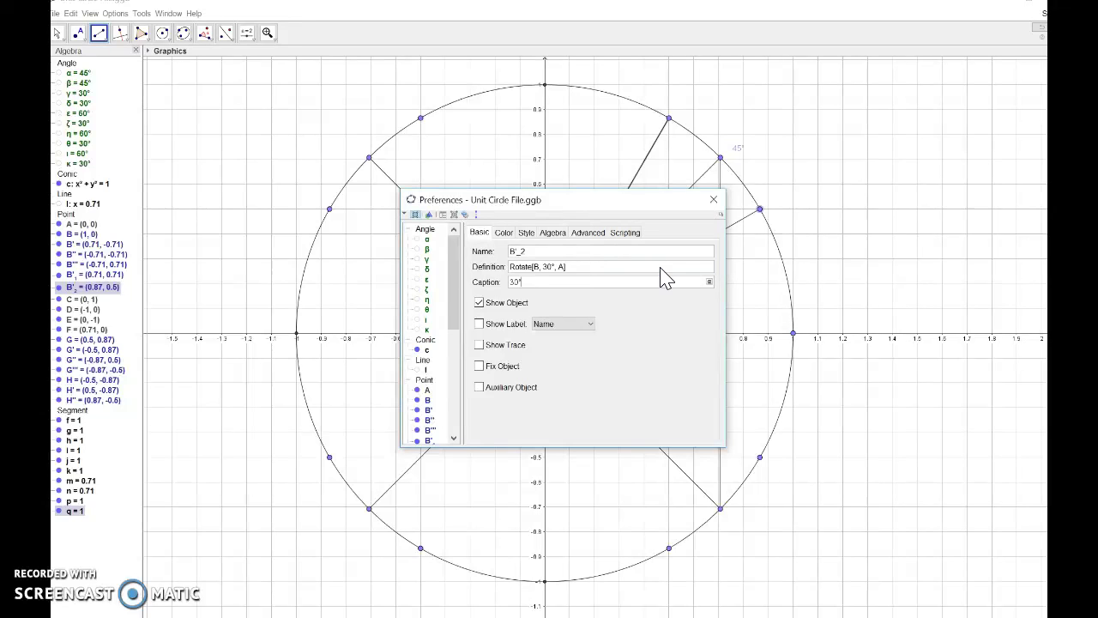
click(590, 324)
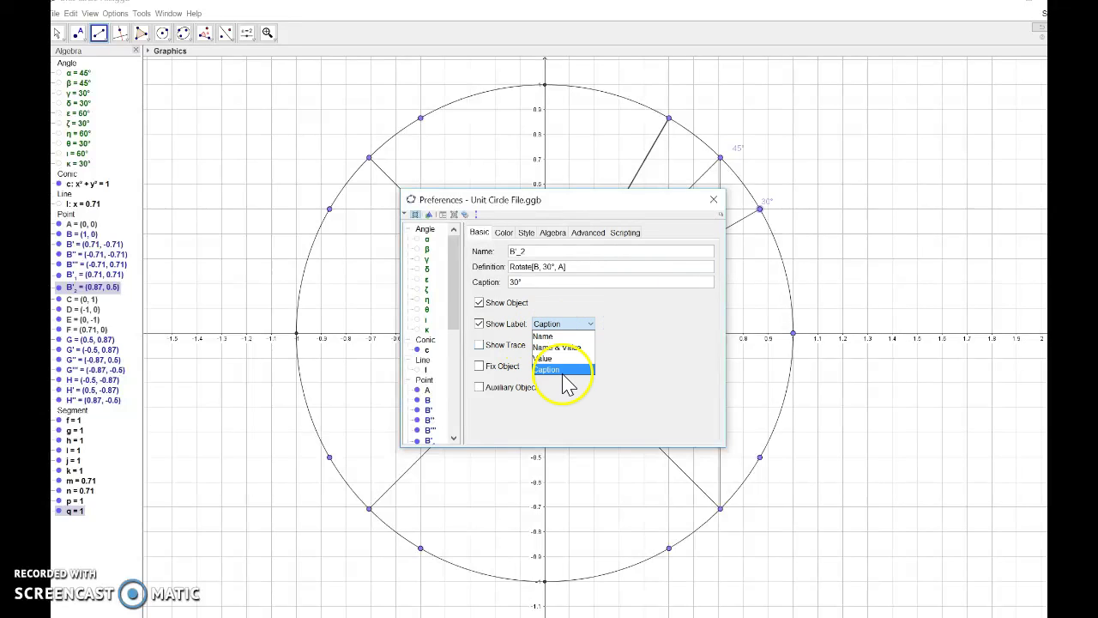
click(561, 370)
click(715, 205)
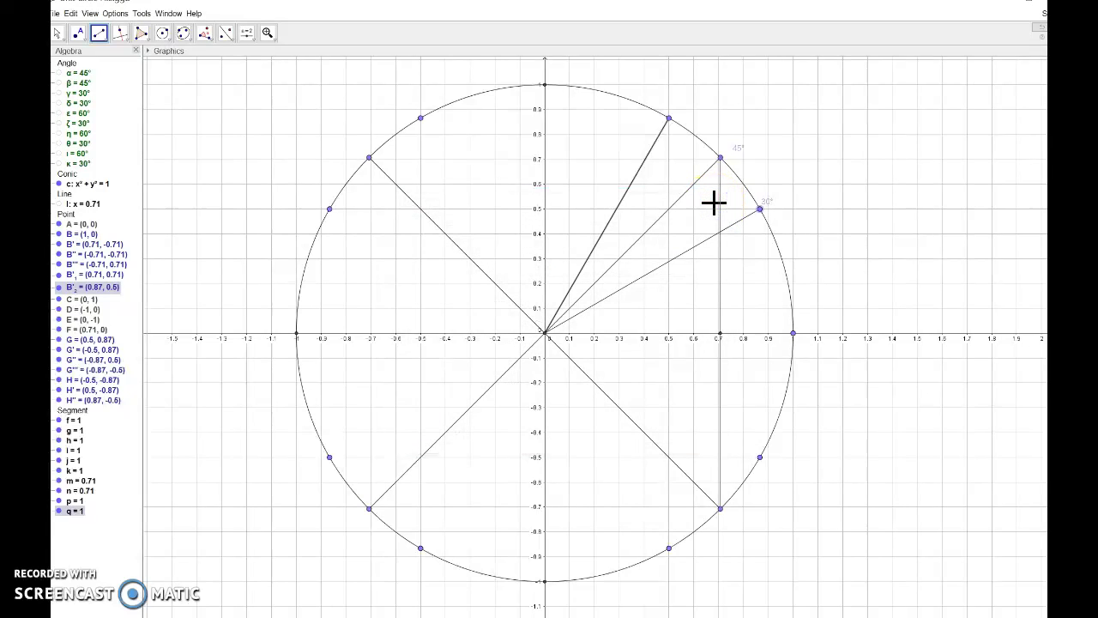
Give the point at (0.5, 0.87) the caption 60° and show the caption as its label.
click(674, 126)
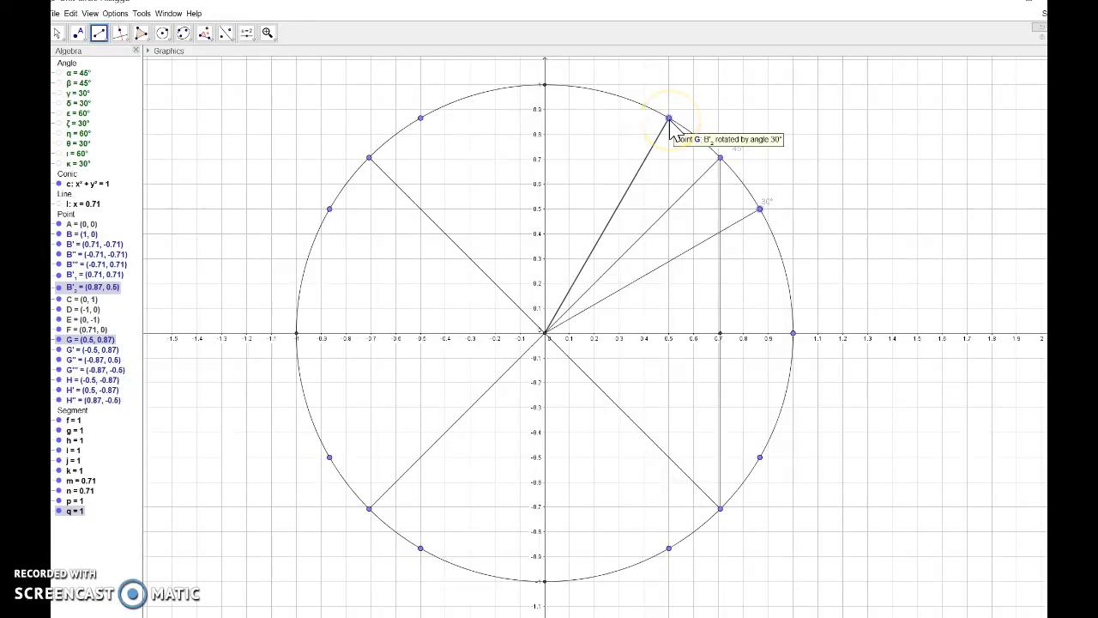
right_click(669, 119)
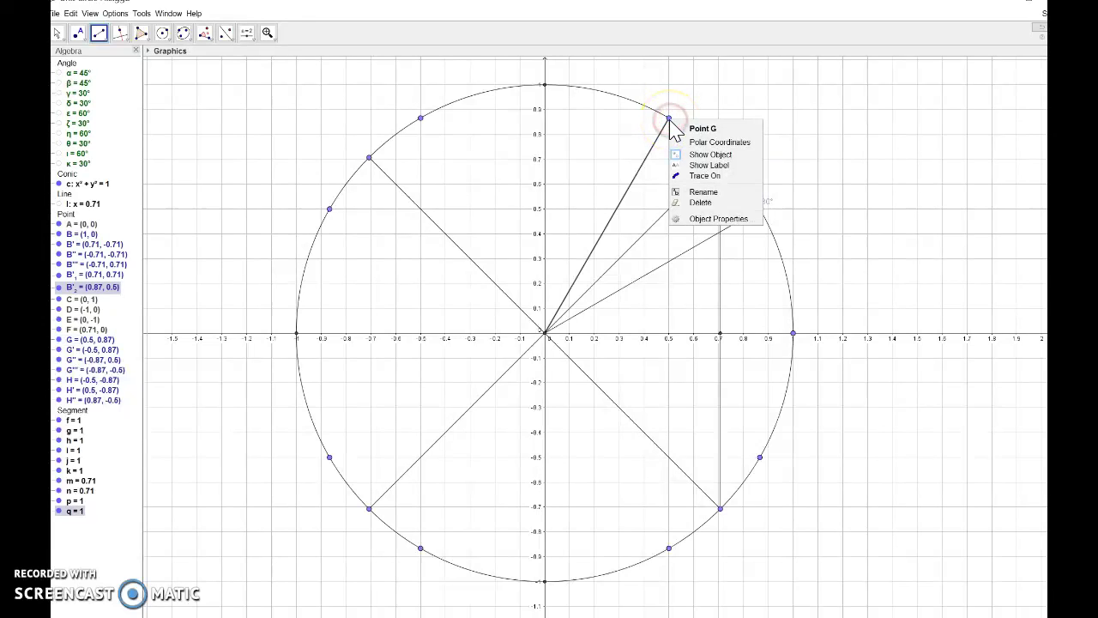
click(705, 218)
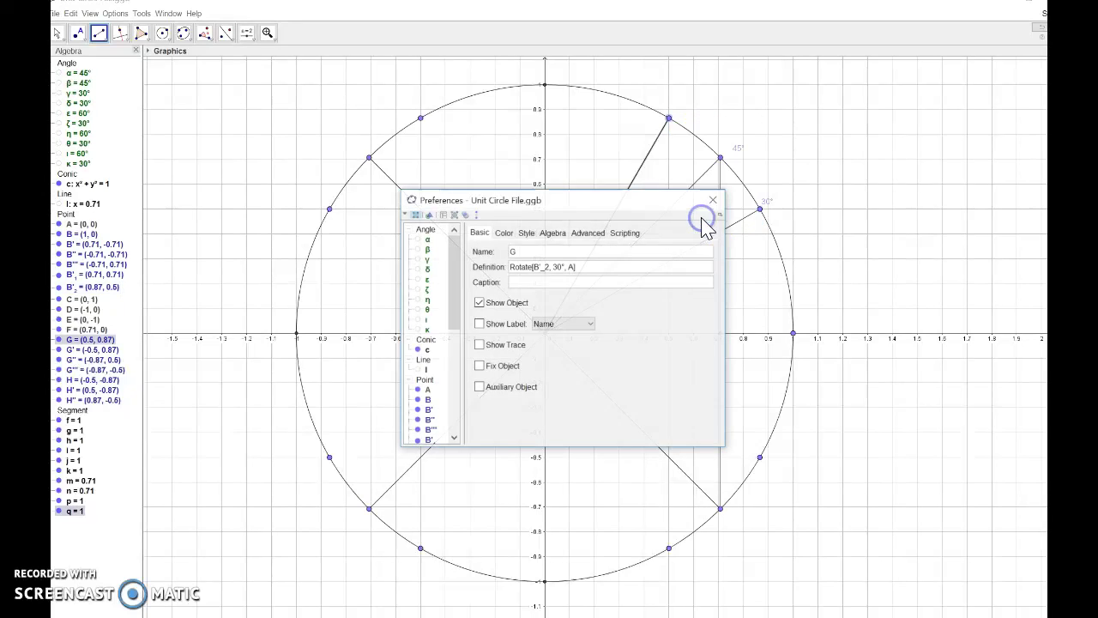
click(529, 282)
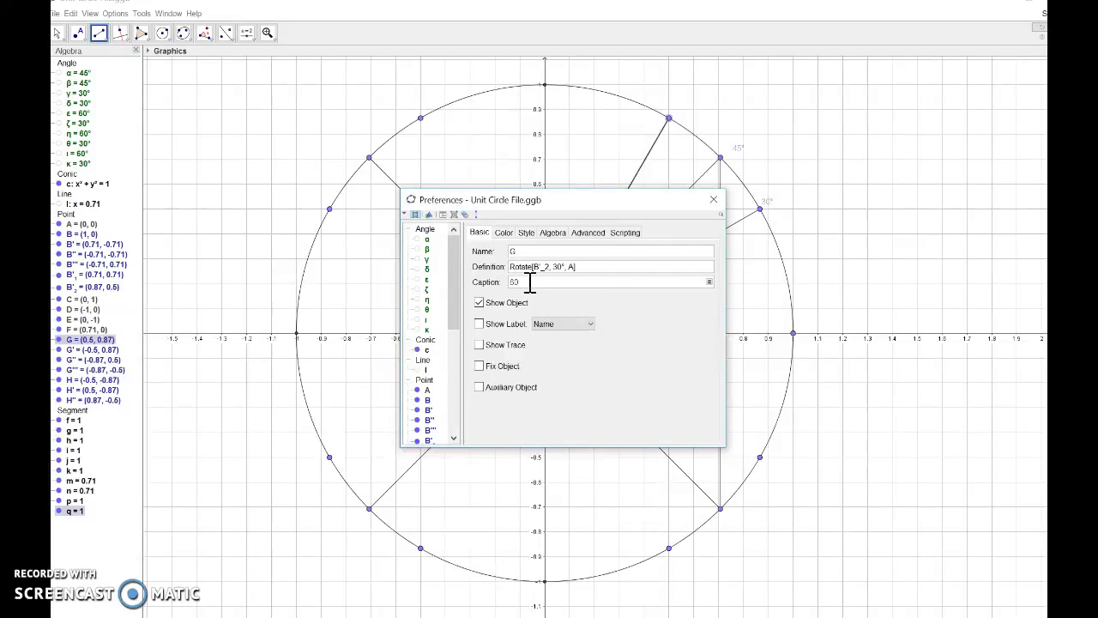
click(708, 282)
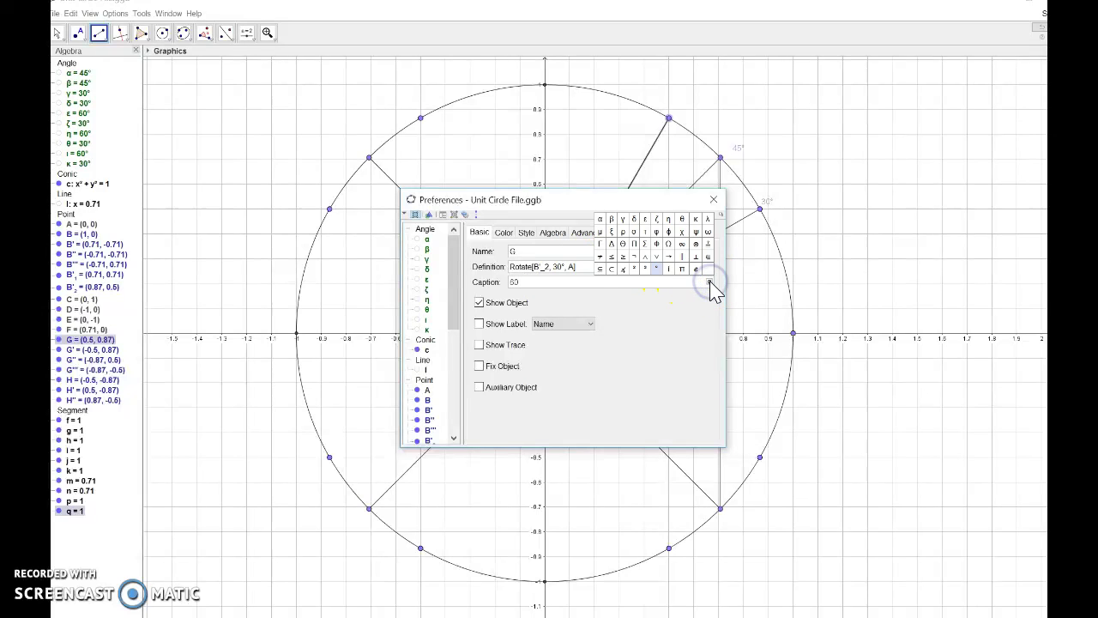
click(657, 268)
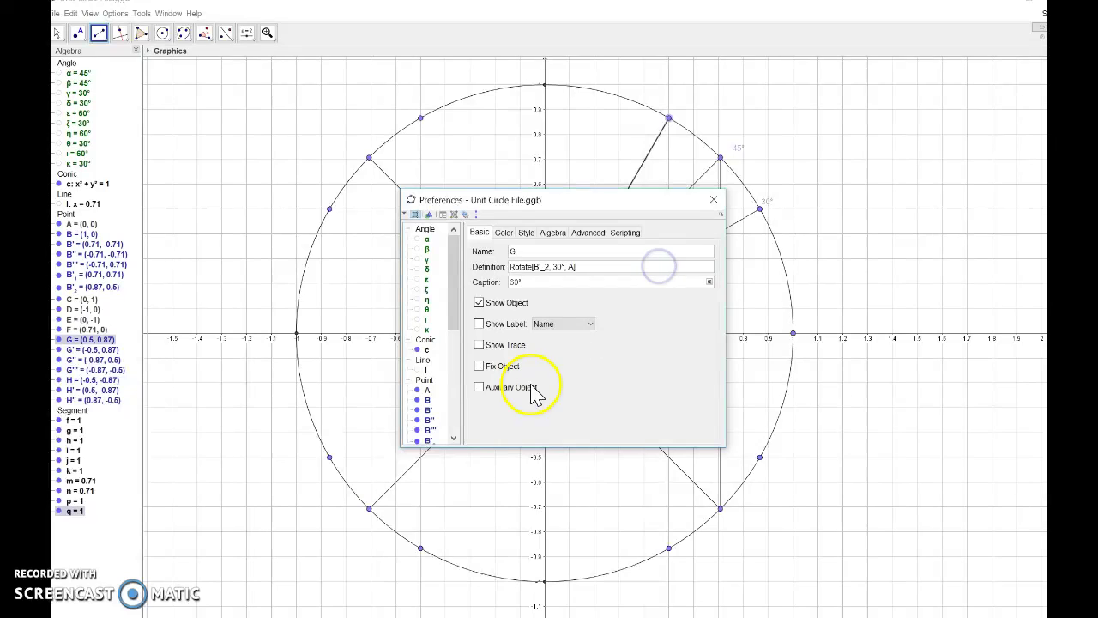
click(713, 199)
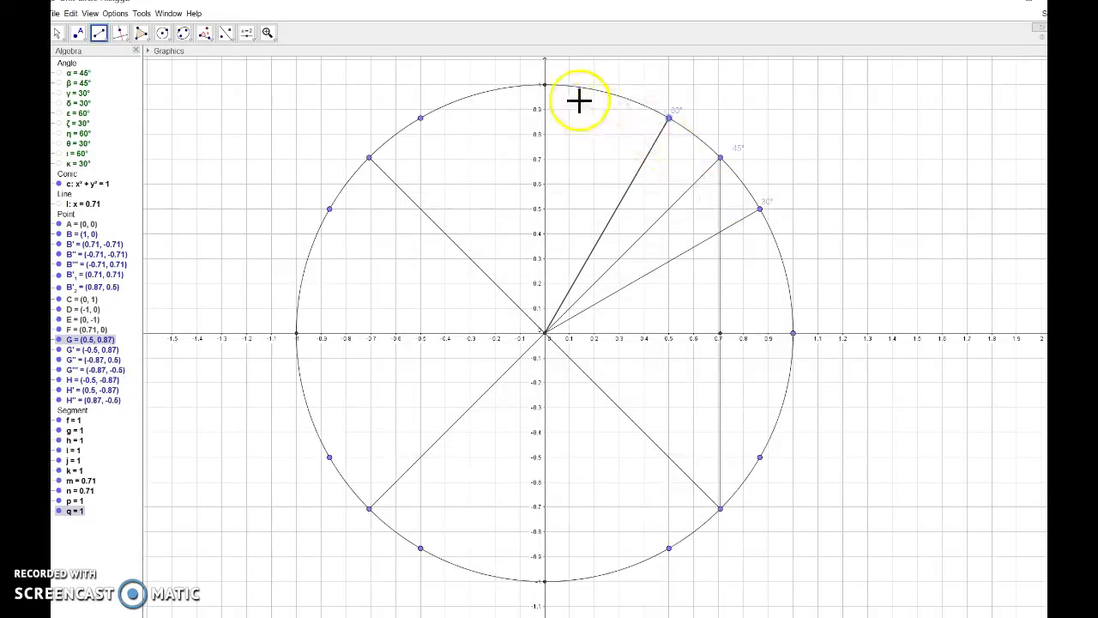
Give the point at (0, 1) the caption 90° and show the caption as its label.
click(544, 85)
right_click(545, 89)
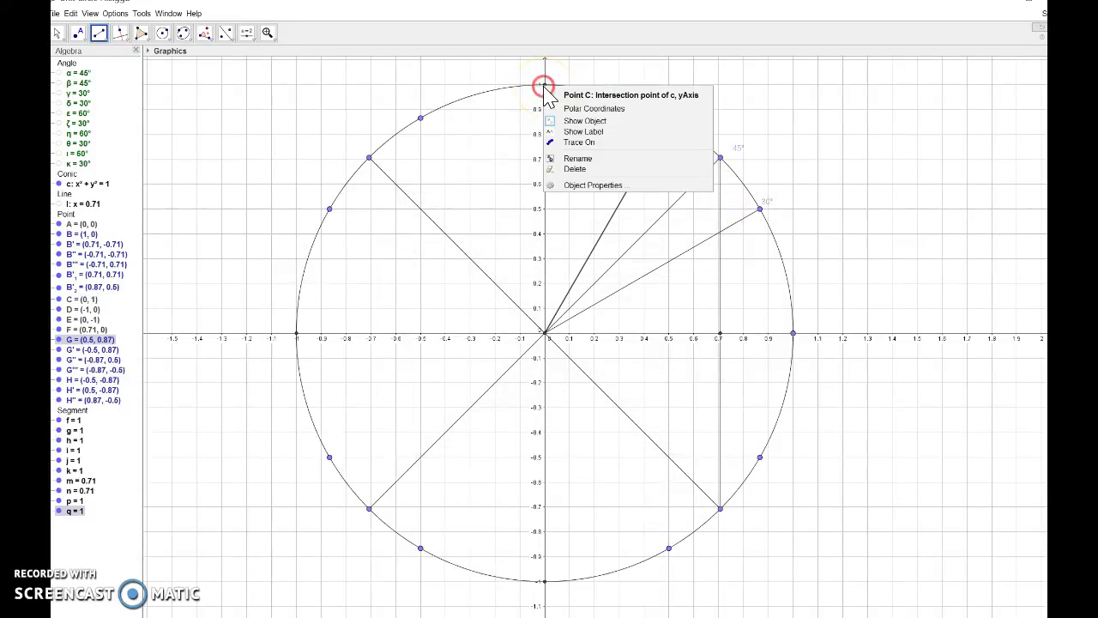
click(603, 193)
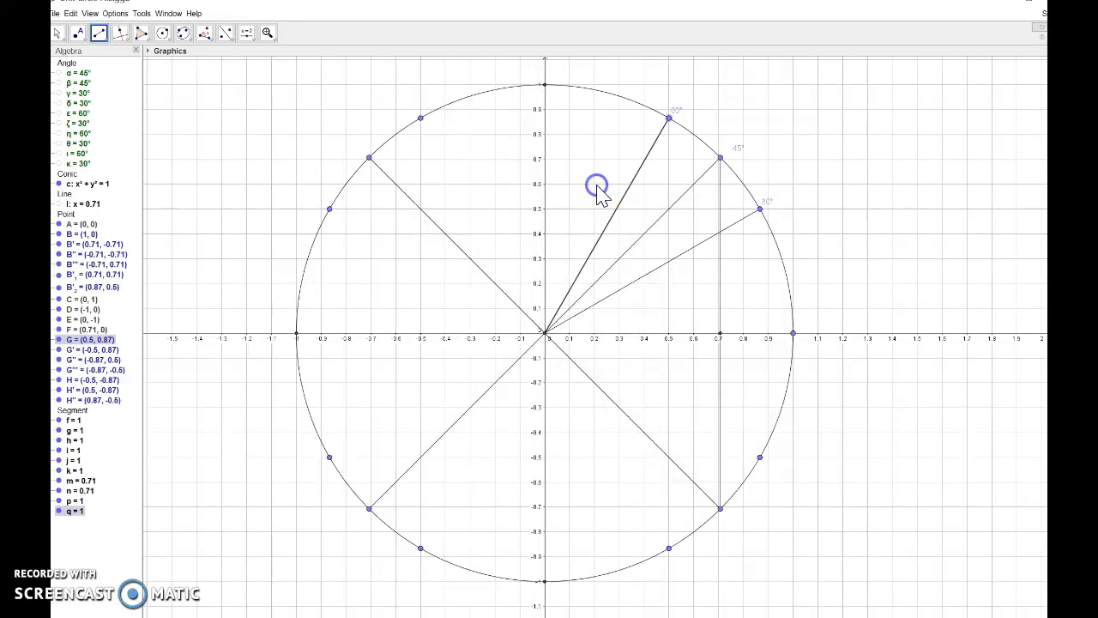
click(526, 283)
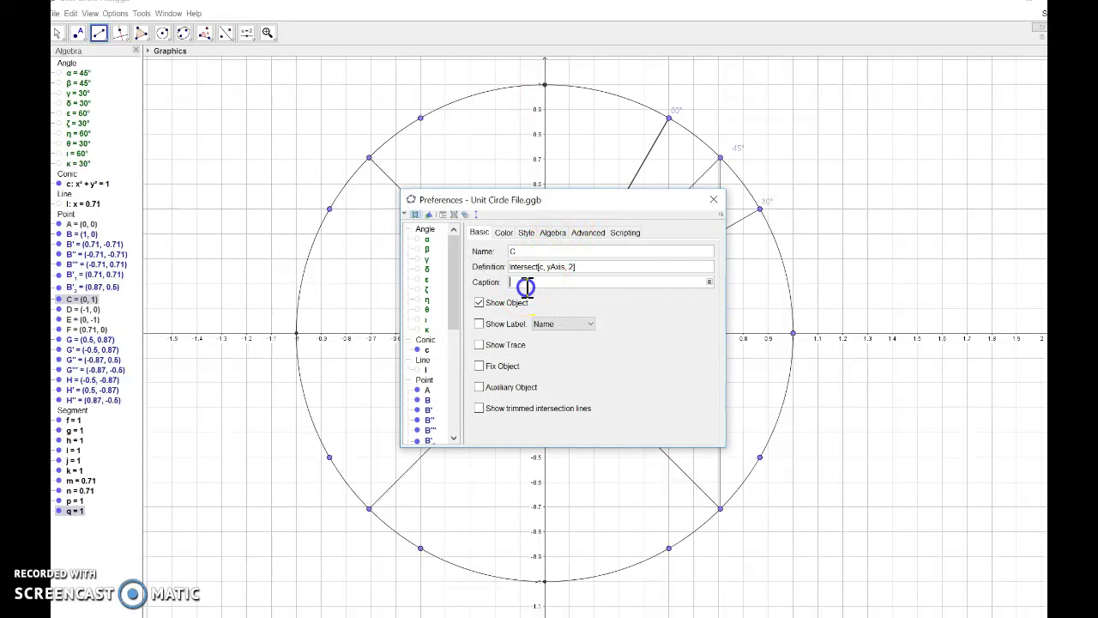
click(524, 404)
click(652, 263)
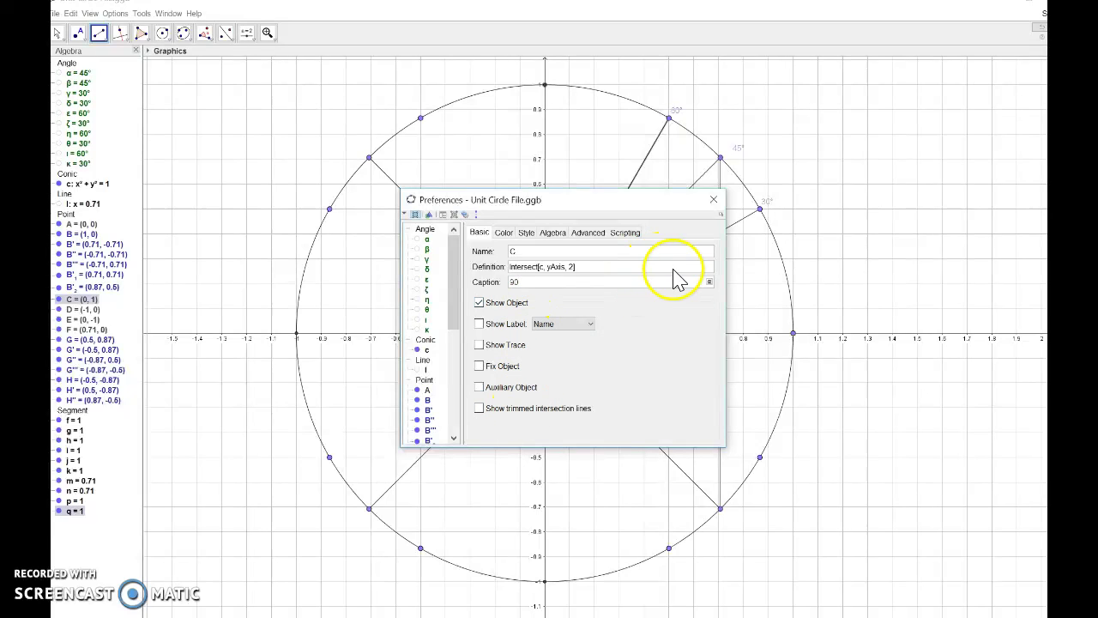
click(710, 282)
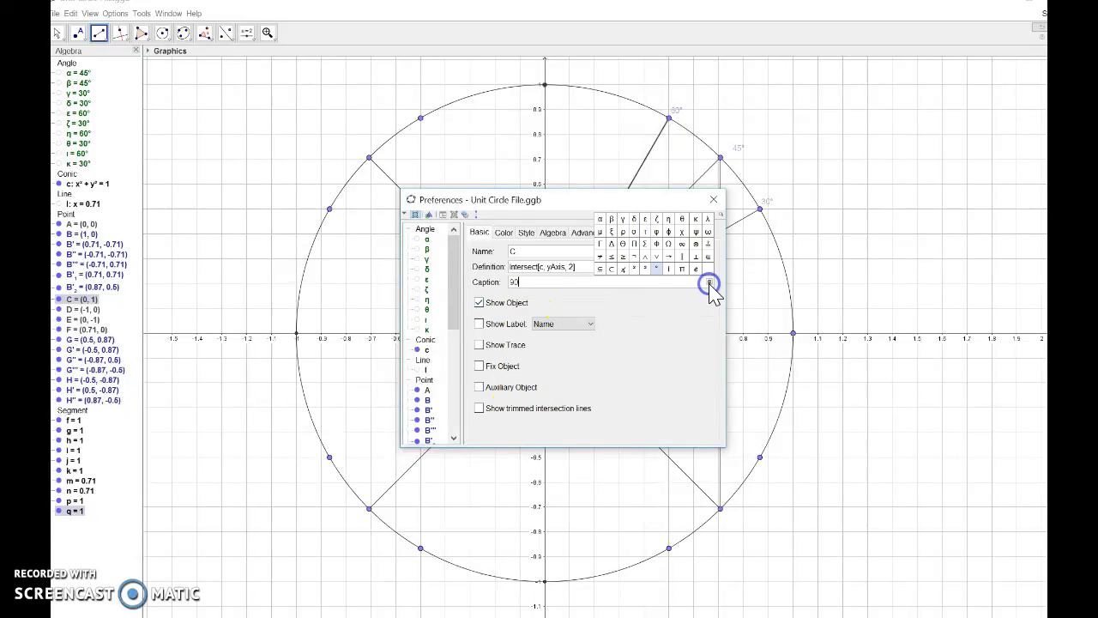
click(657, 271)
click(712, 203)
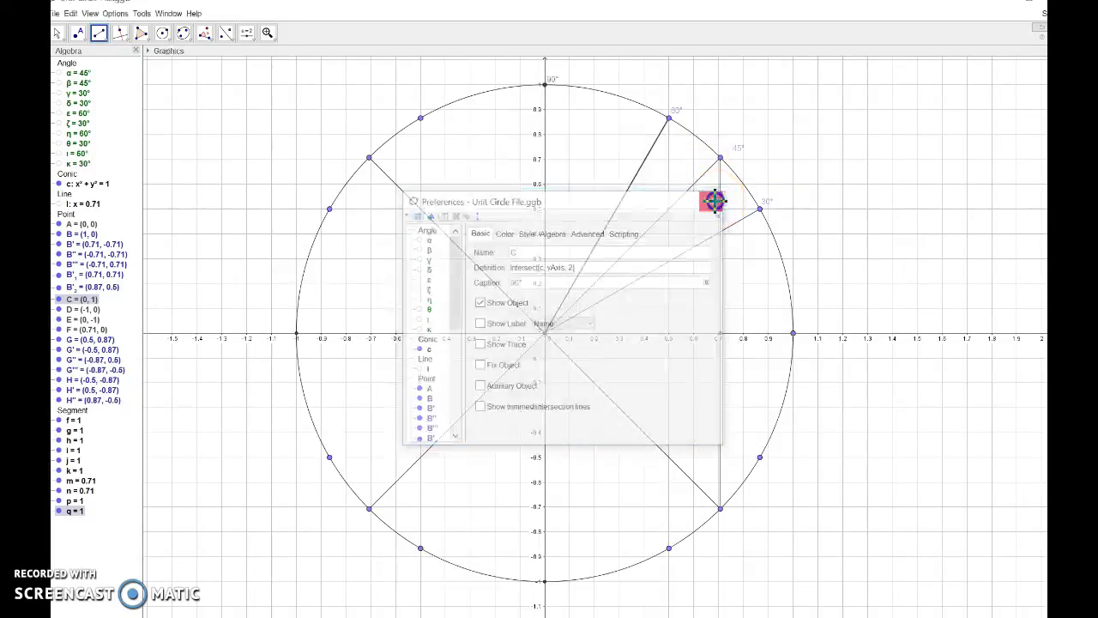
Give the point at (-0.5, 0.87) the caption 120° and show the caption as its label.
right_click(421, 120)
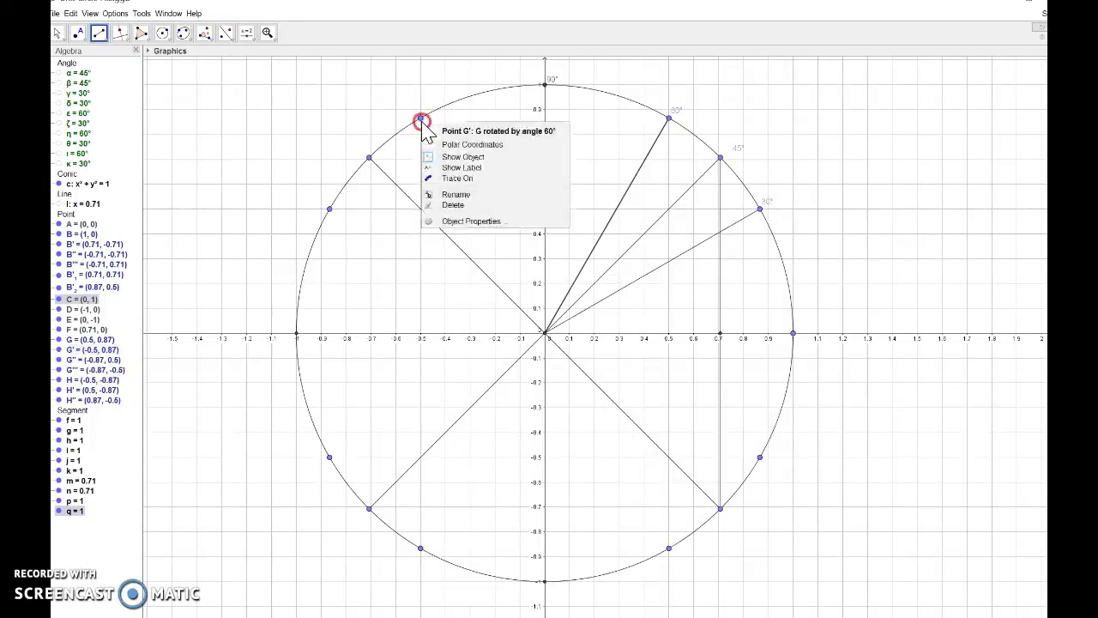
click(455, 222)
click(532, 281)
text(120)
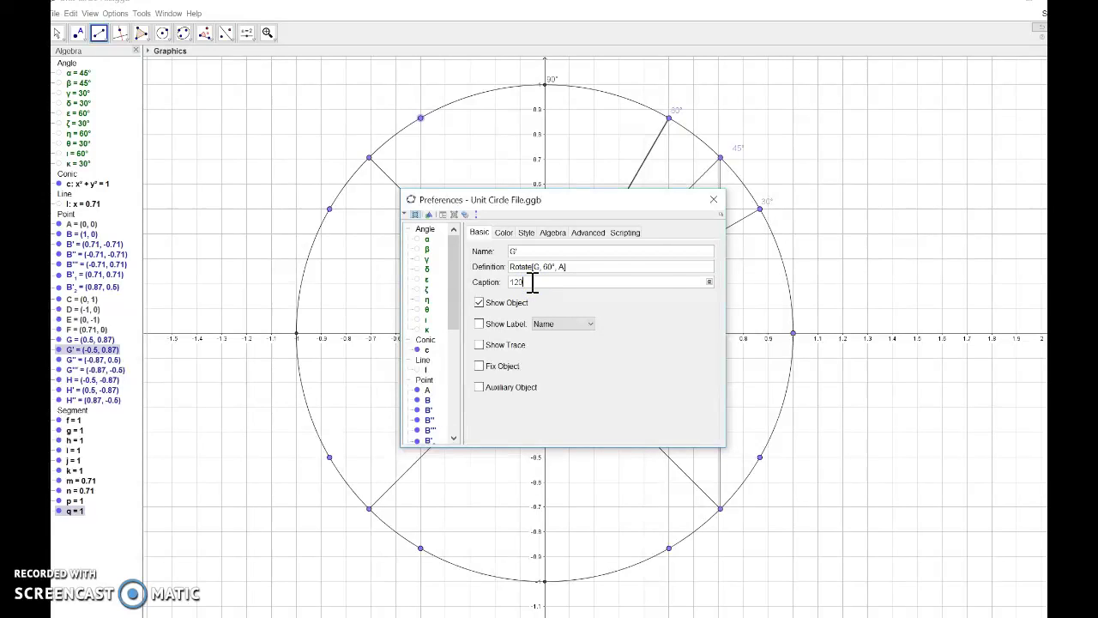
click(709, 284)
click(709, 284)
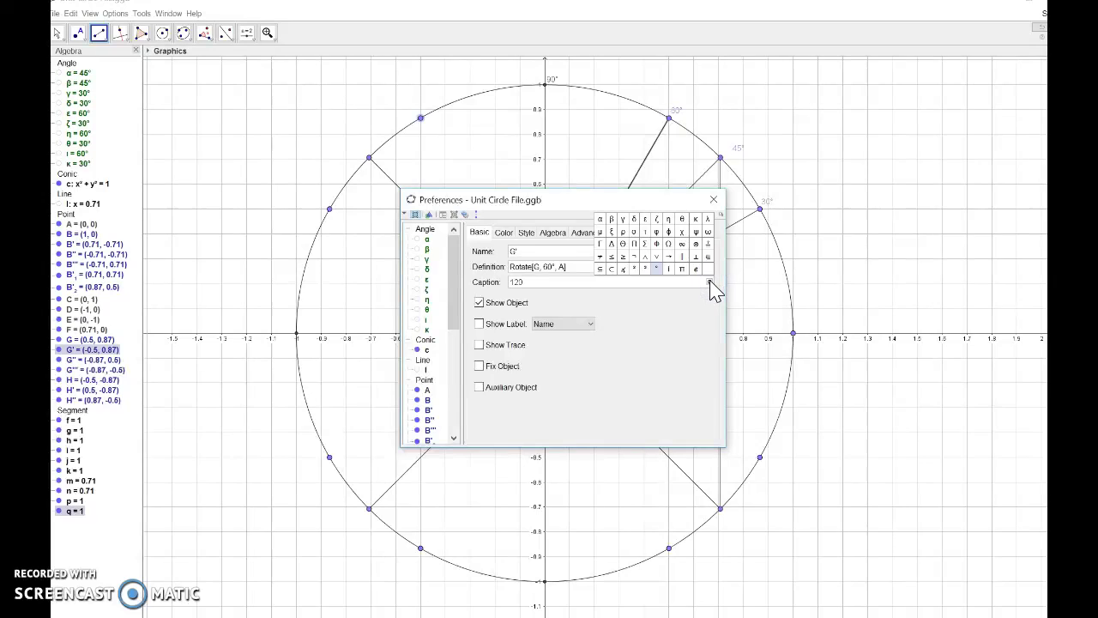
click(658, 267)
click(715, 203)
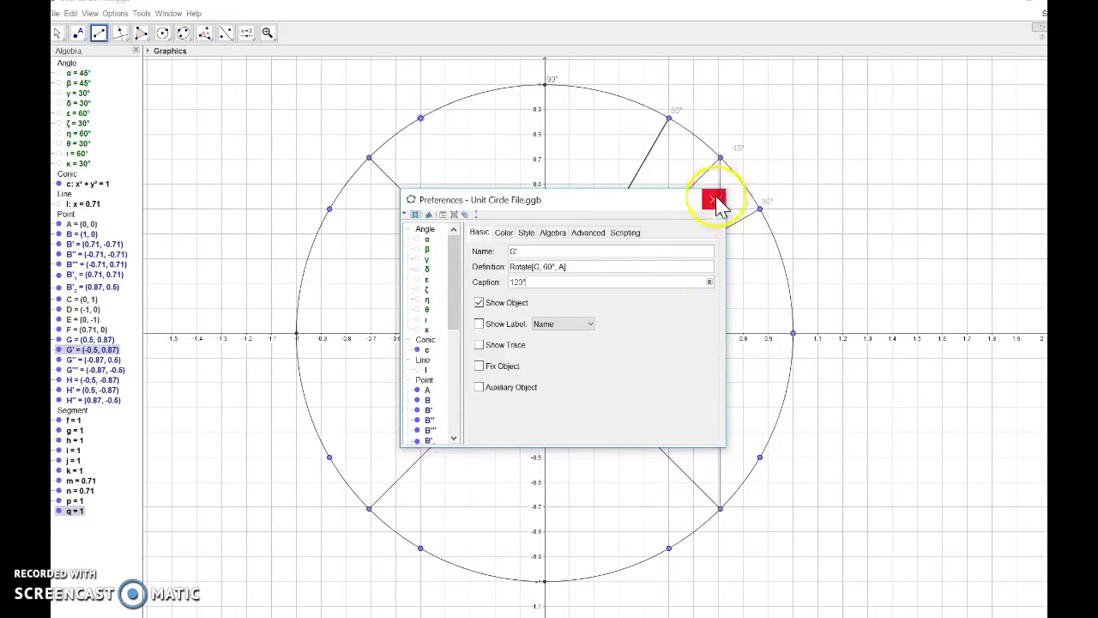
Give the point at (-0.71, 0.71) the caption 135° and show the caption as its label.
click(369, 158)
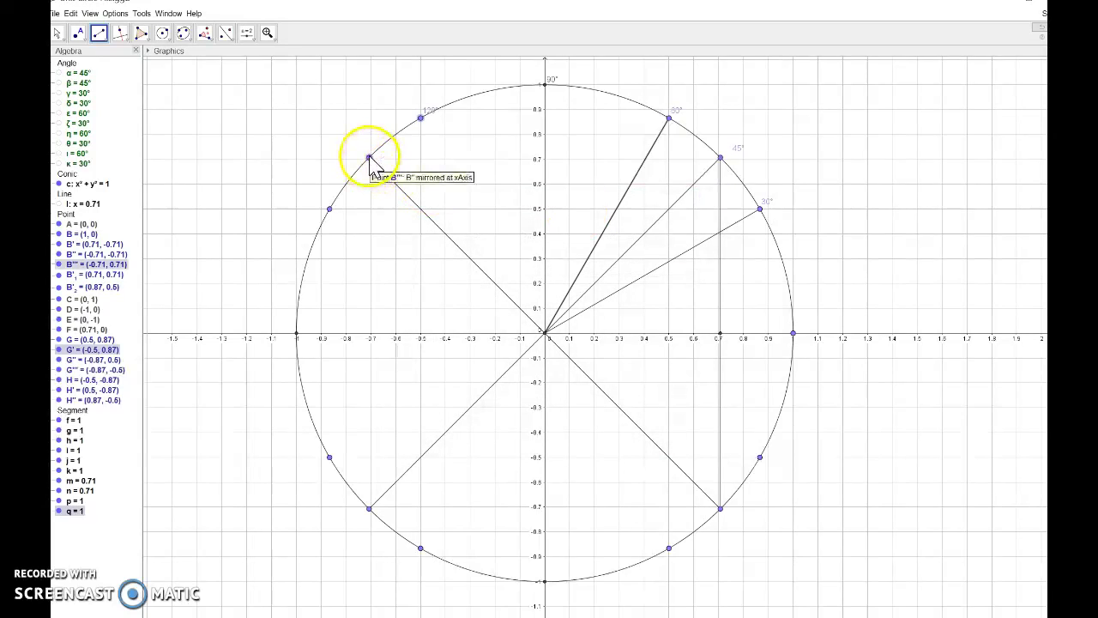
right_click(370, 162)
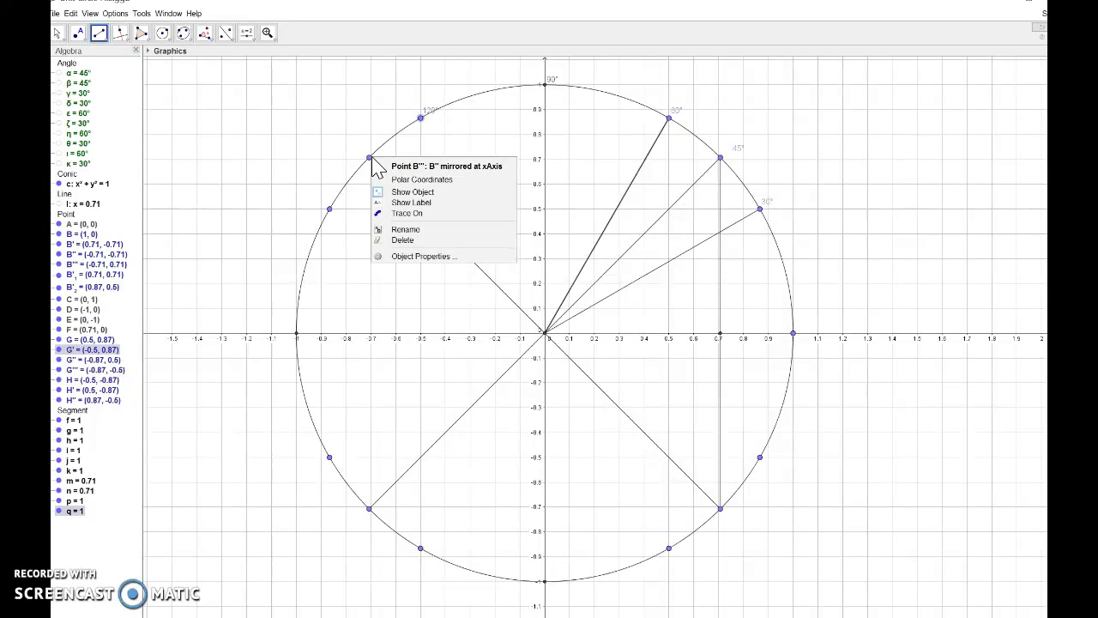
click(418, 257)
click(537, 286)
text(135)
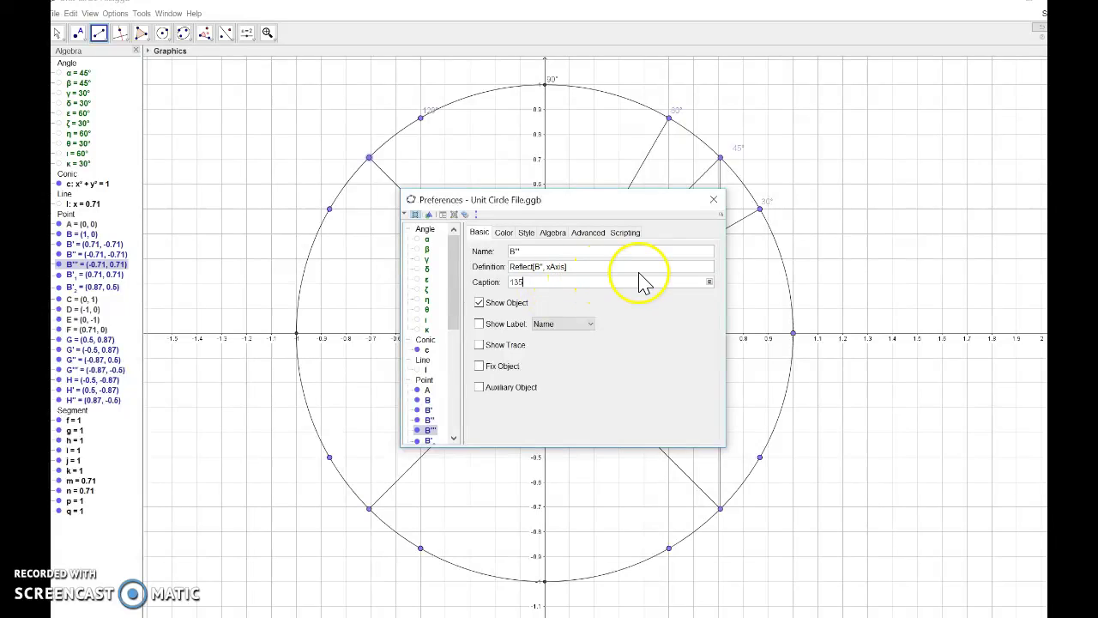
click(709, 283)
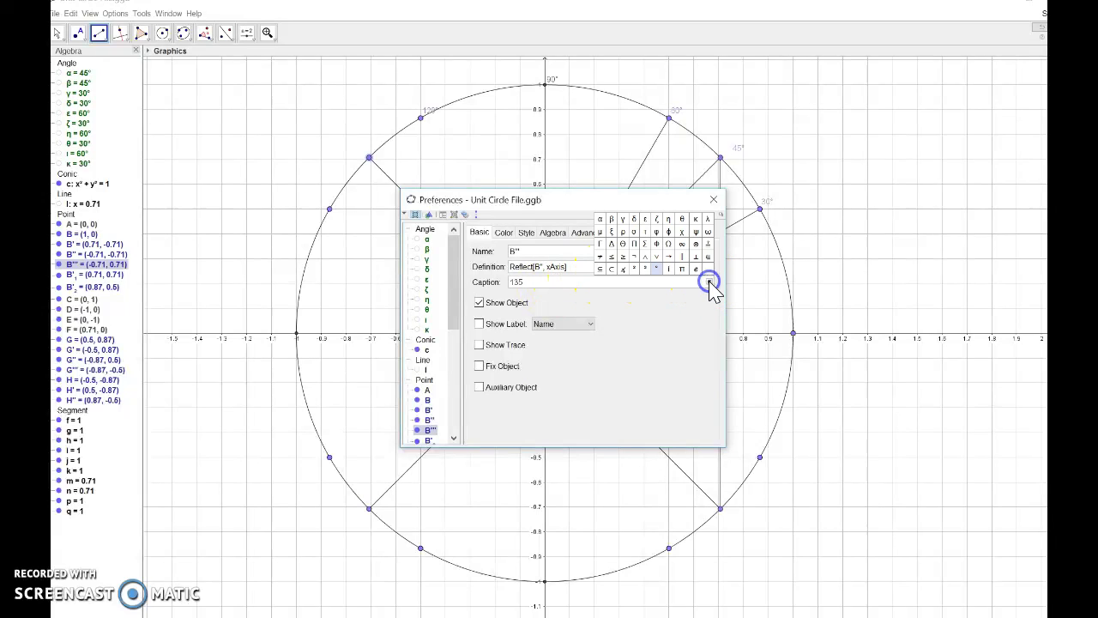
click(657, 271)
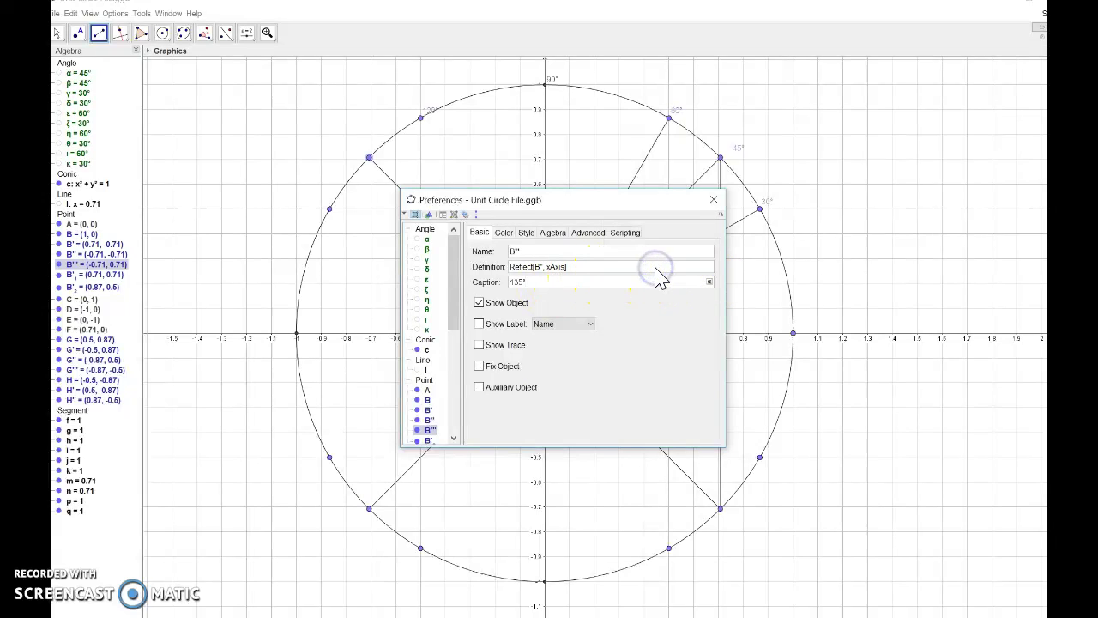
click(712, 199)
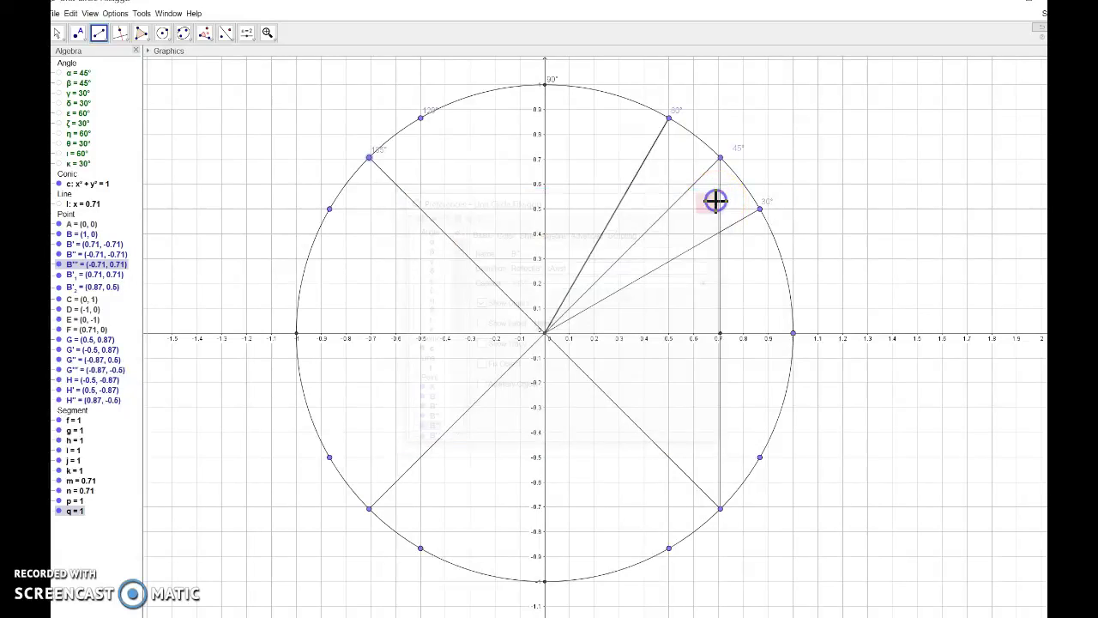
Give the point at (-0.87, 0.5) the caption 150° and show the caption as its label.
click(333, 210)
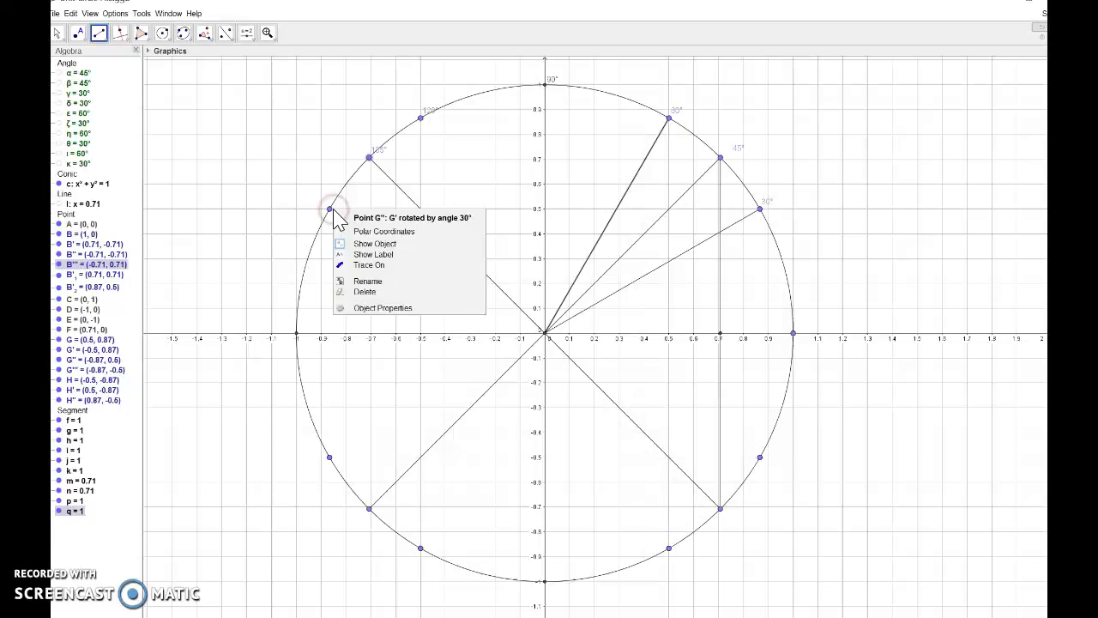
click(371, 307)
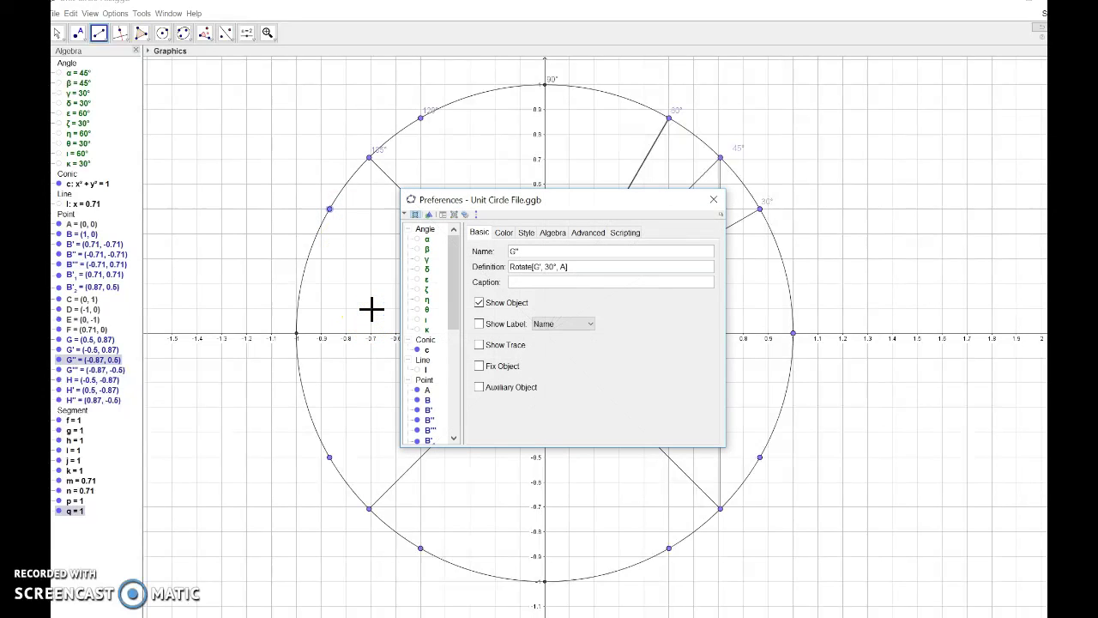
click(523, 280)
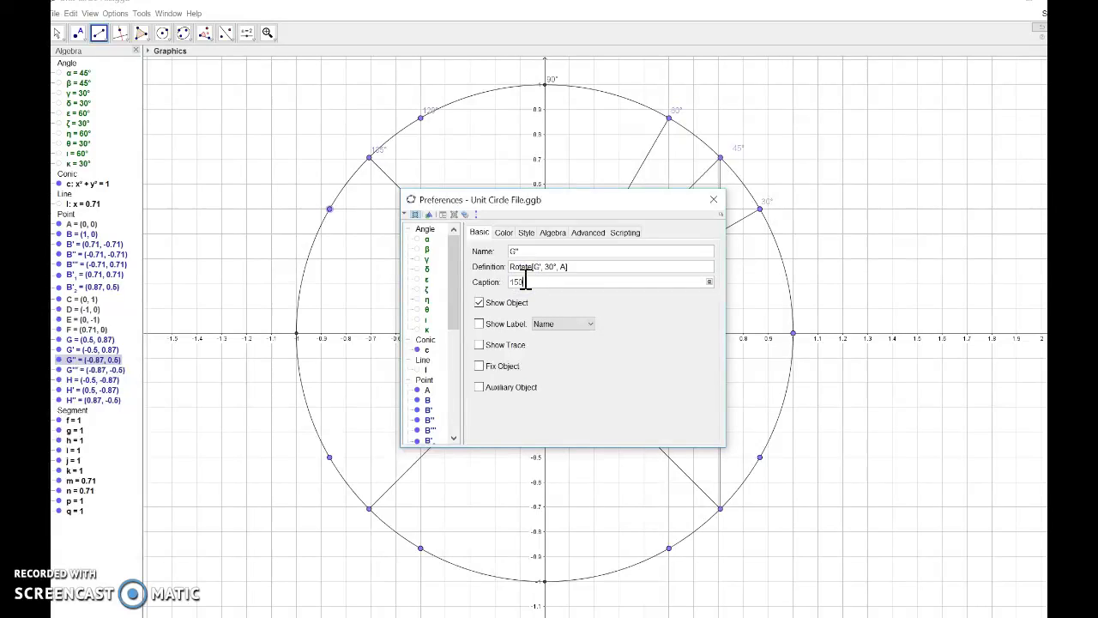
click(592, 324)
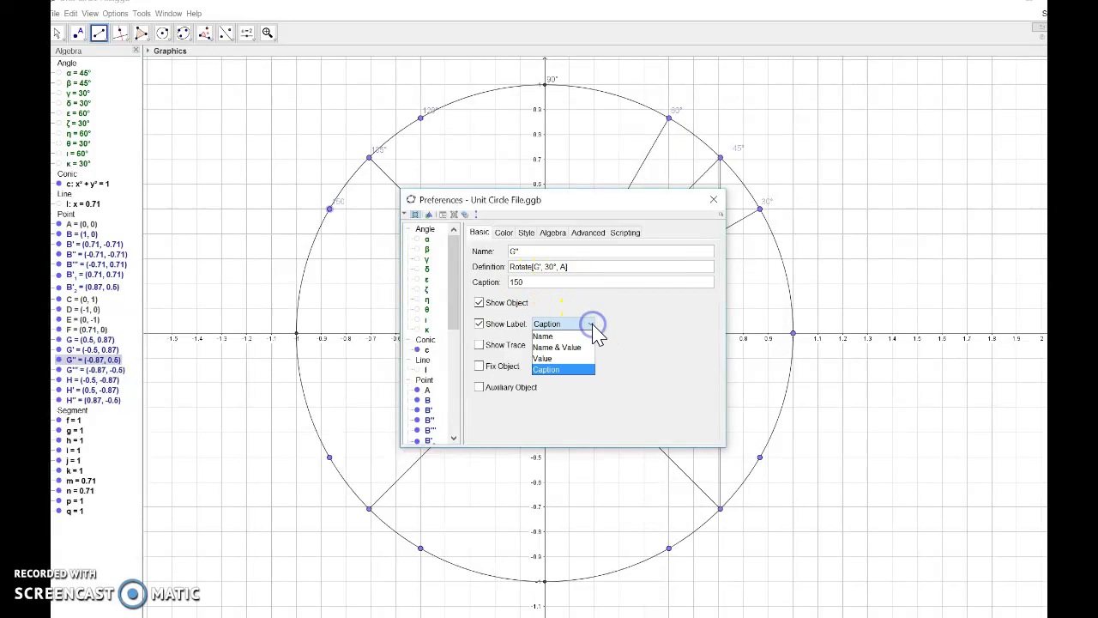
click(691, 282)
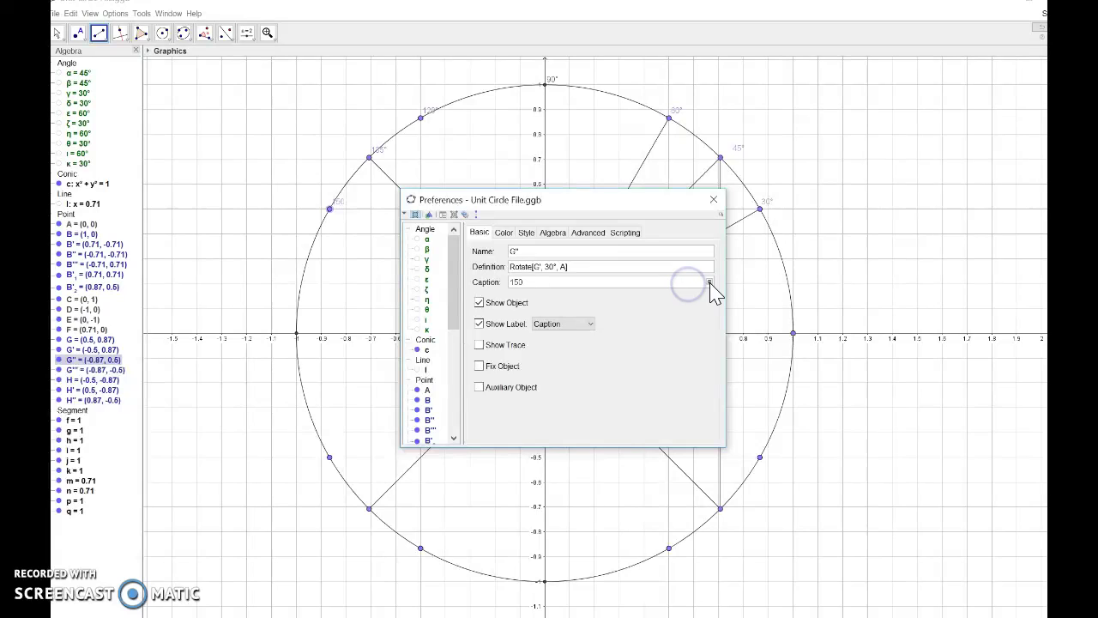
click(710, 283)
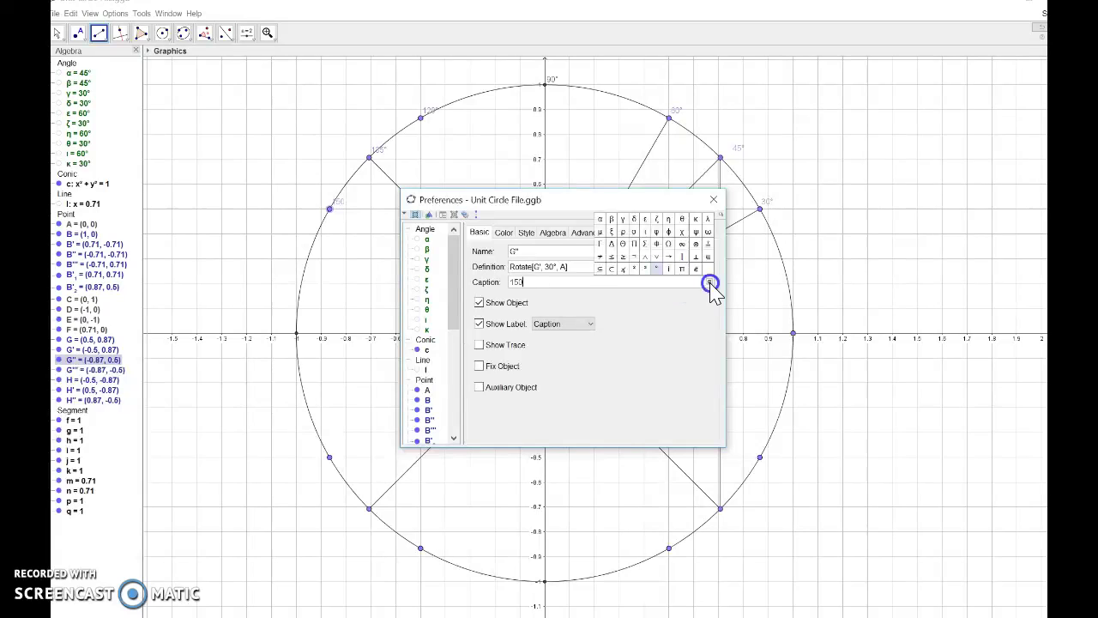
click(656, 270)
click(712, 200)
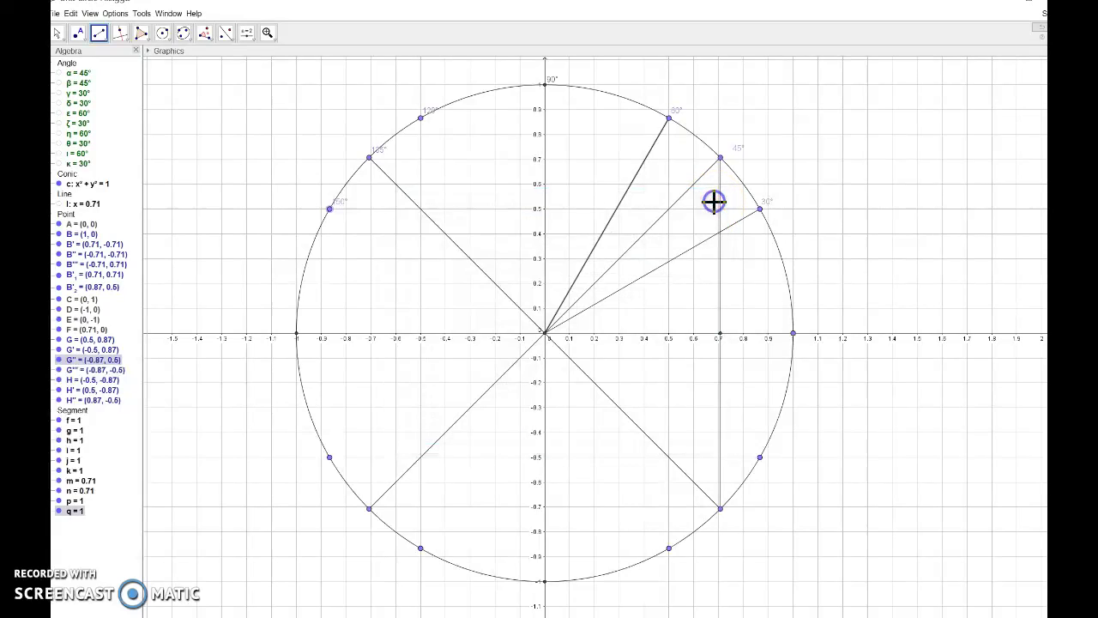
Give the point at (-1, 0) the caption 180° and show the caption as its label.
right_click(298, 335)
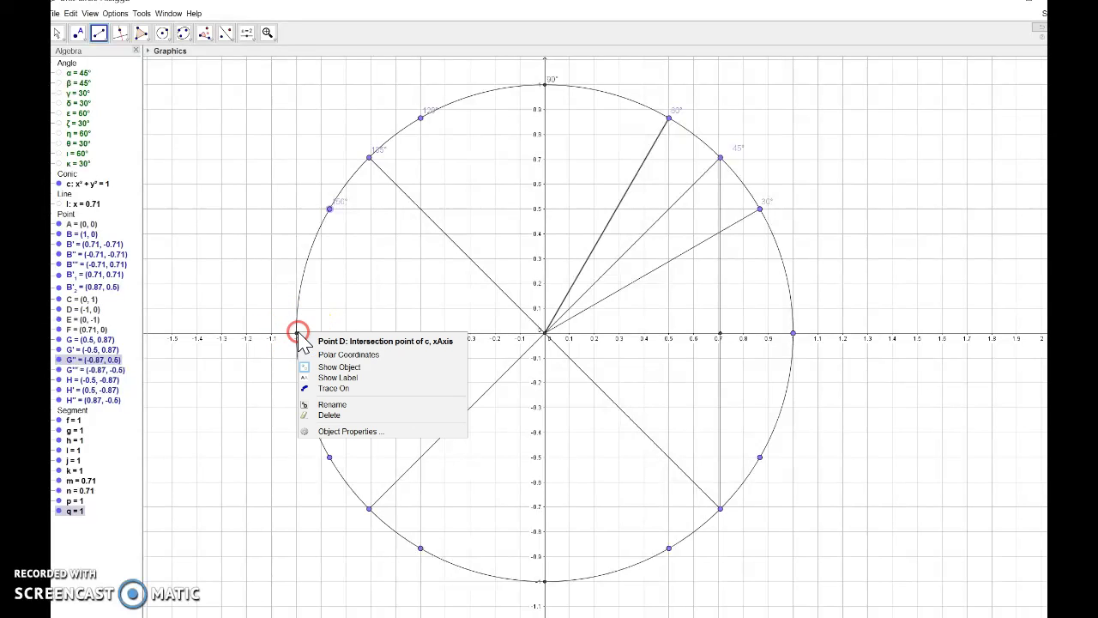
click(343, 431)
click(563, 276)
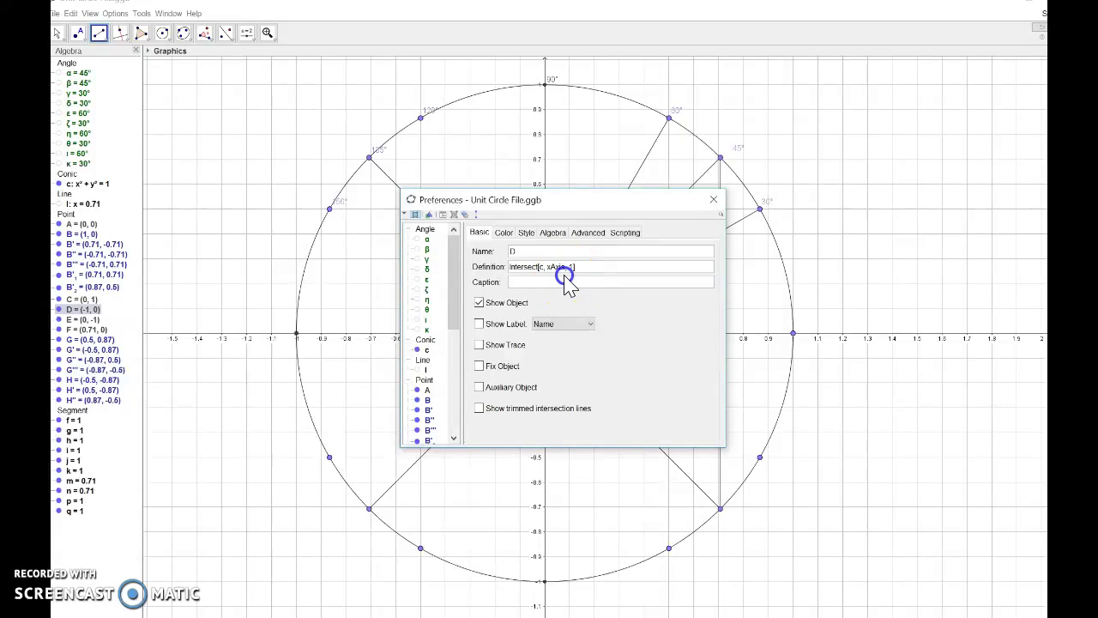
click(526, 284)
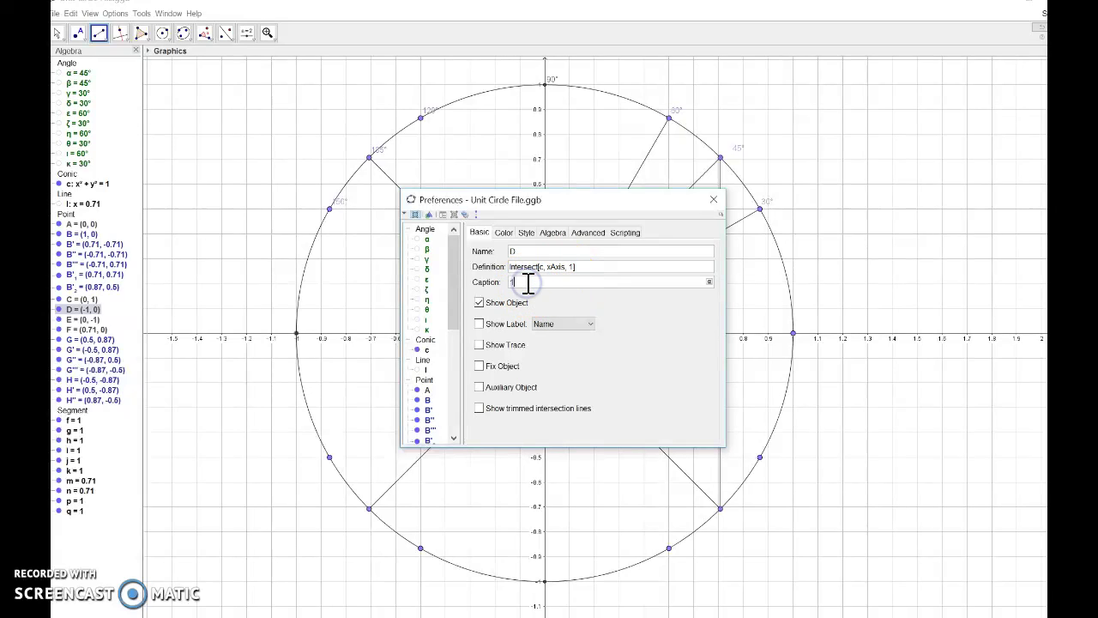
text(180)
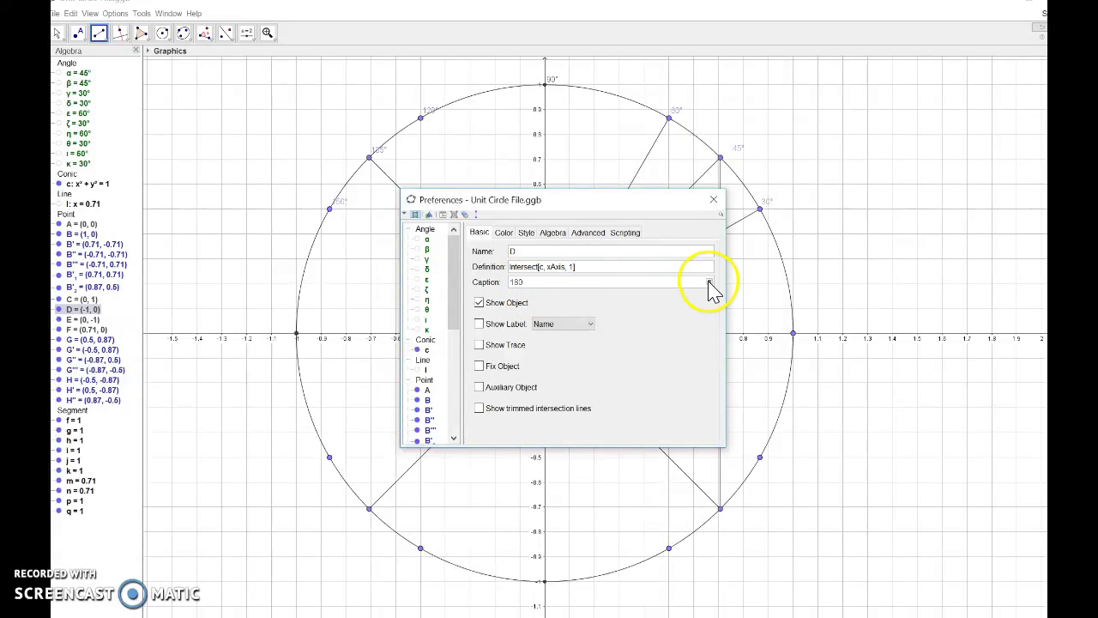
click(709, 282)
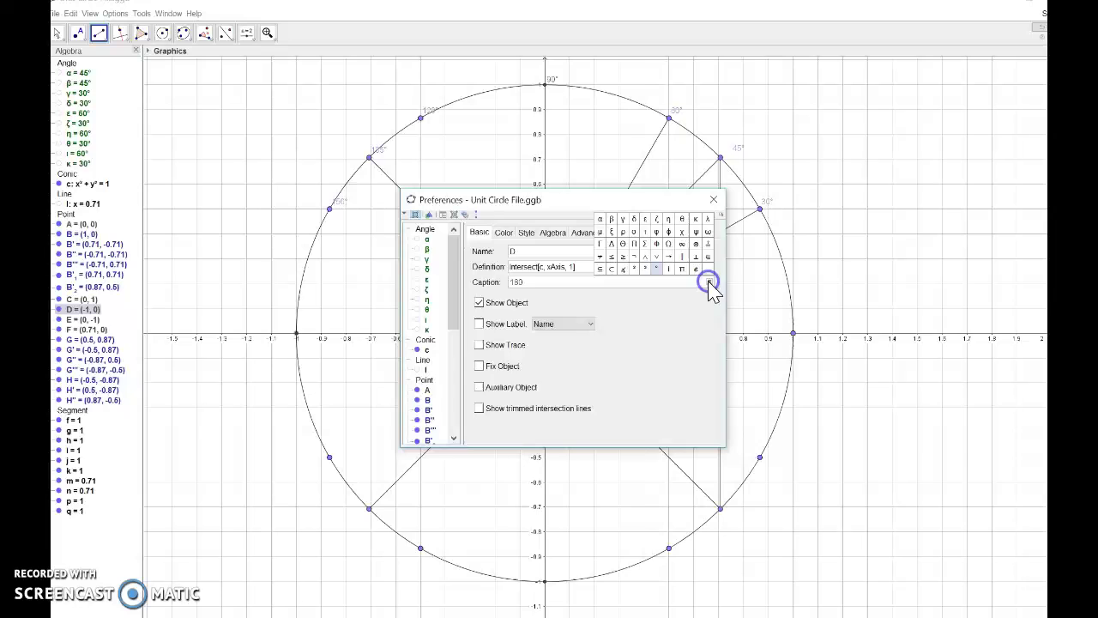
click(656, 269)
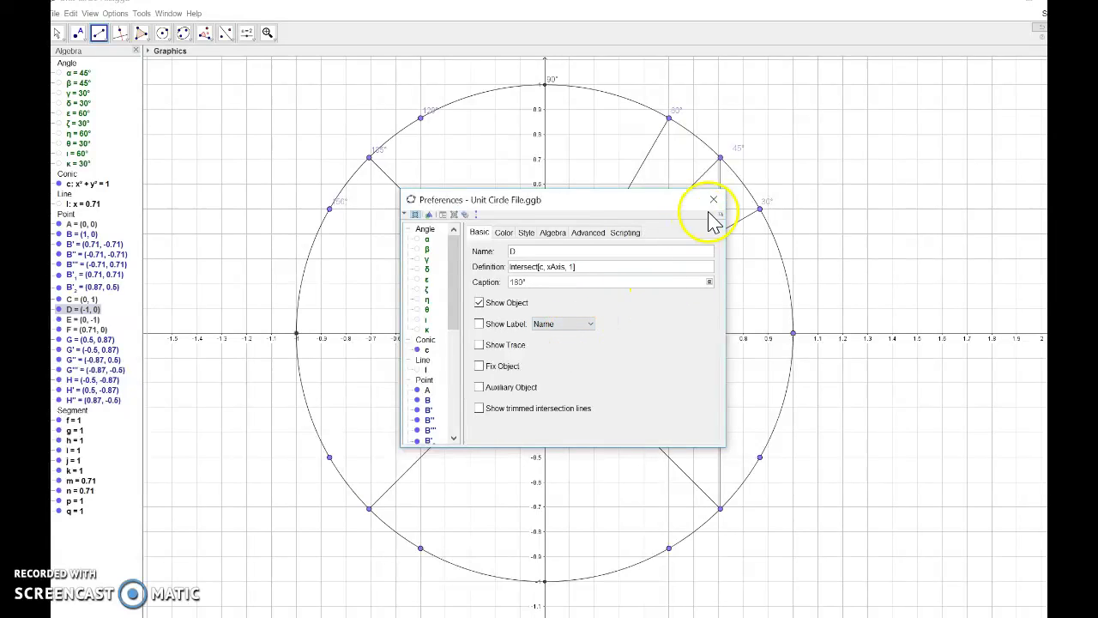
click(590, 324)
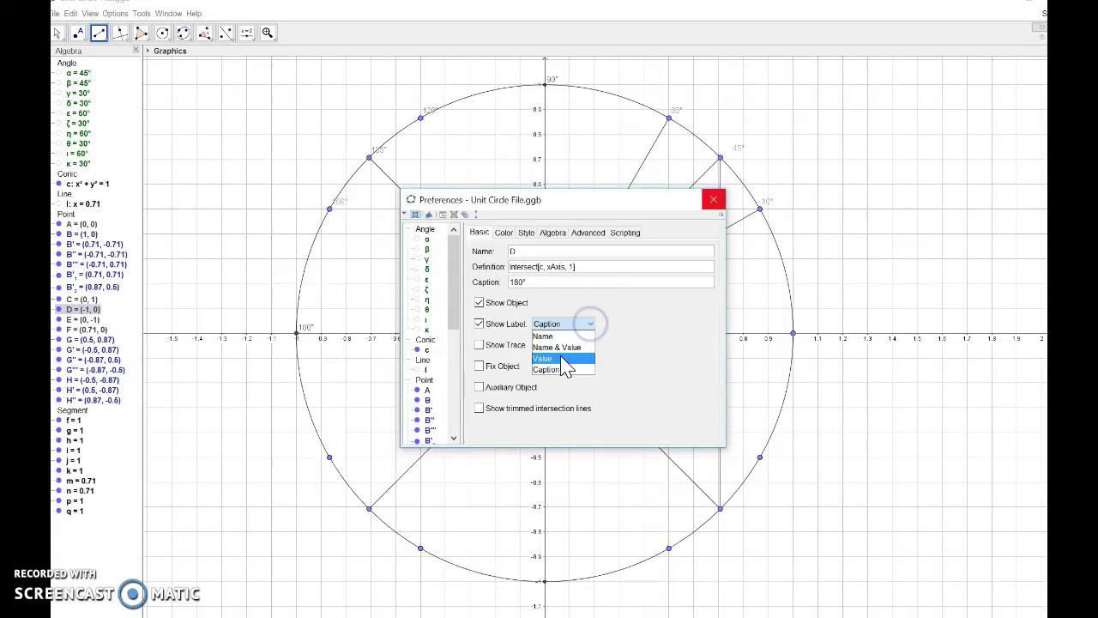
click(557, 366)
click(713, 199)
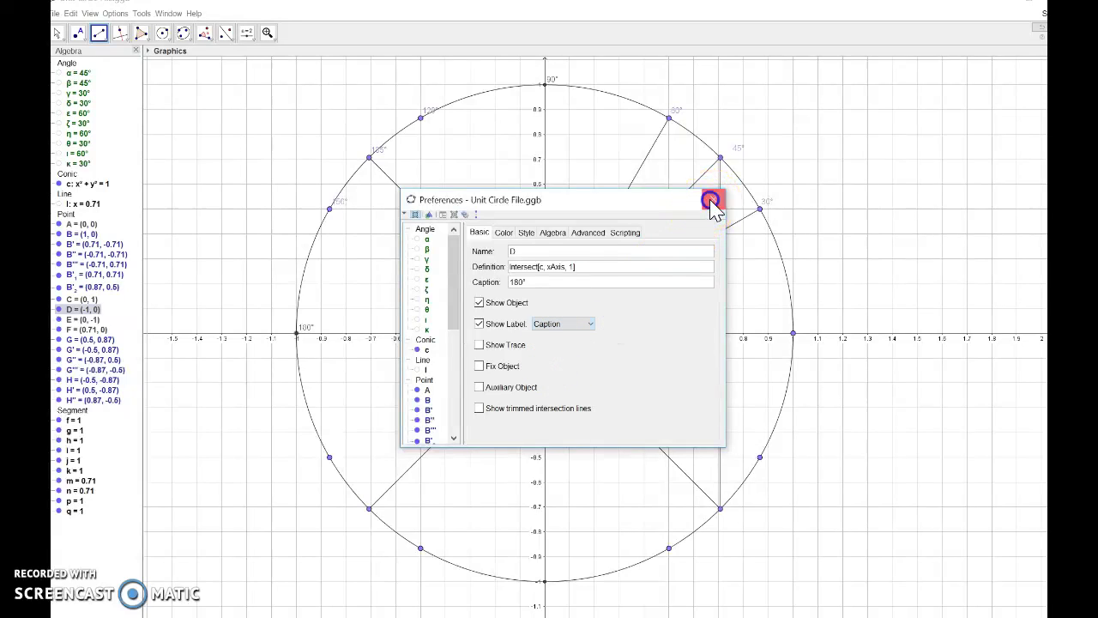
Give the point at (-0.87, -0.5) the caption 210° and show the caption as its label.
right_click(331, 460)
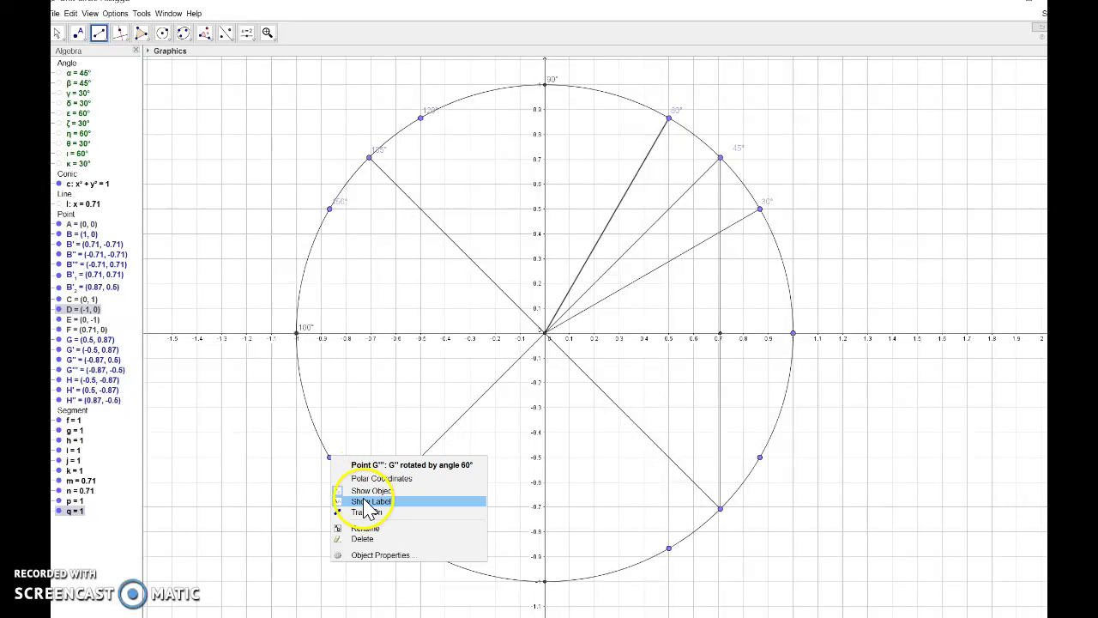
click(370, 556)
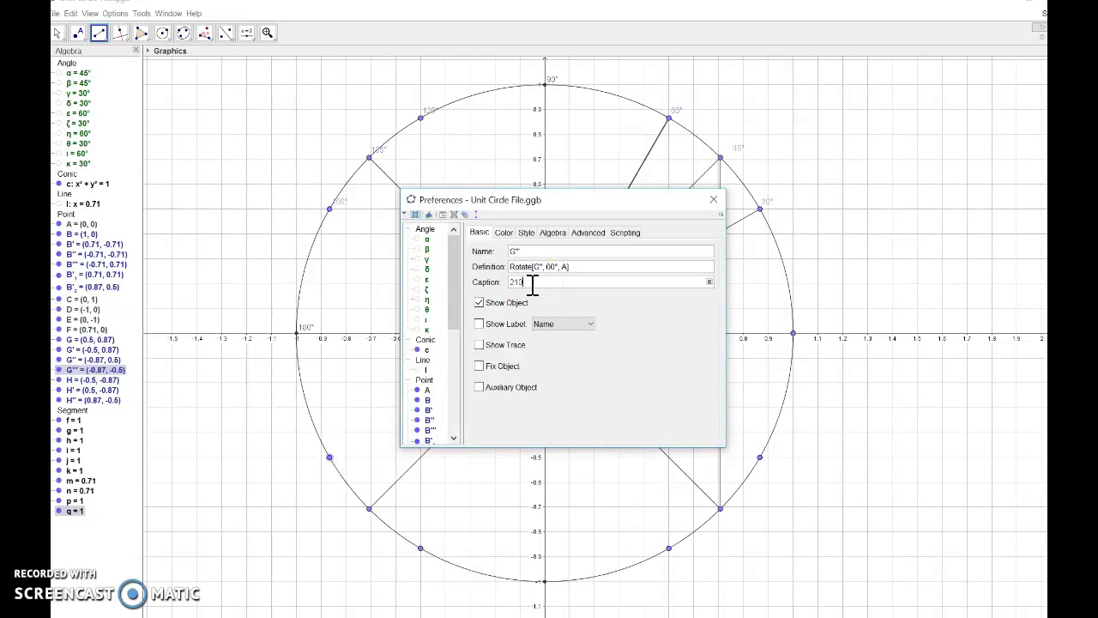
click(710, 282)
click(657, 269)
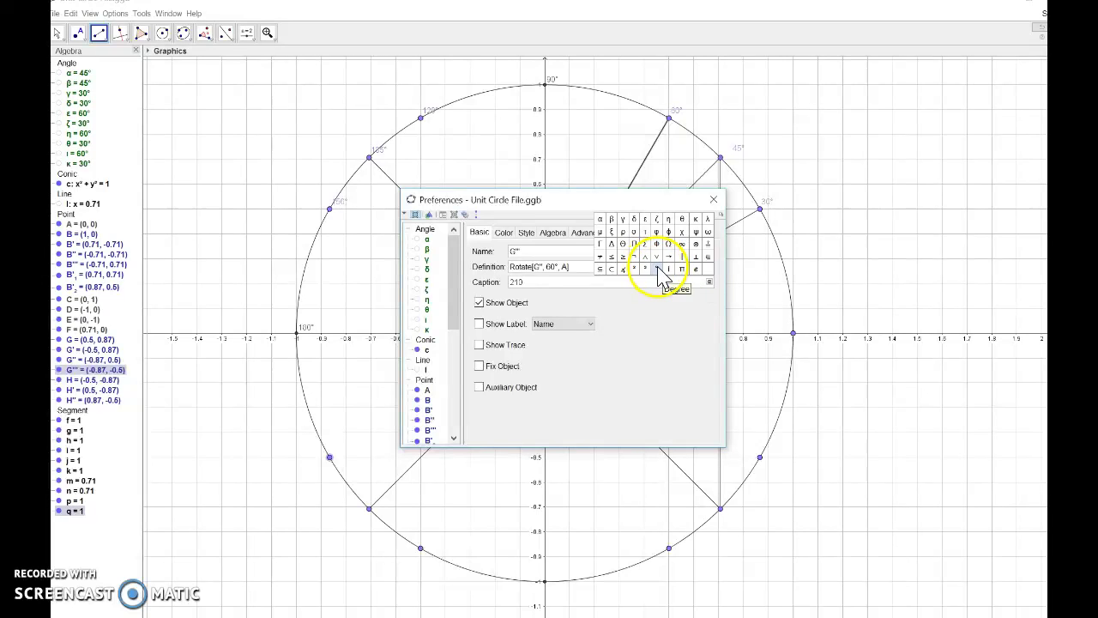
click(591, 323)
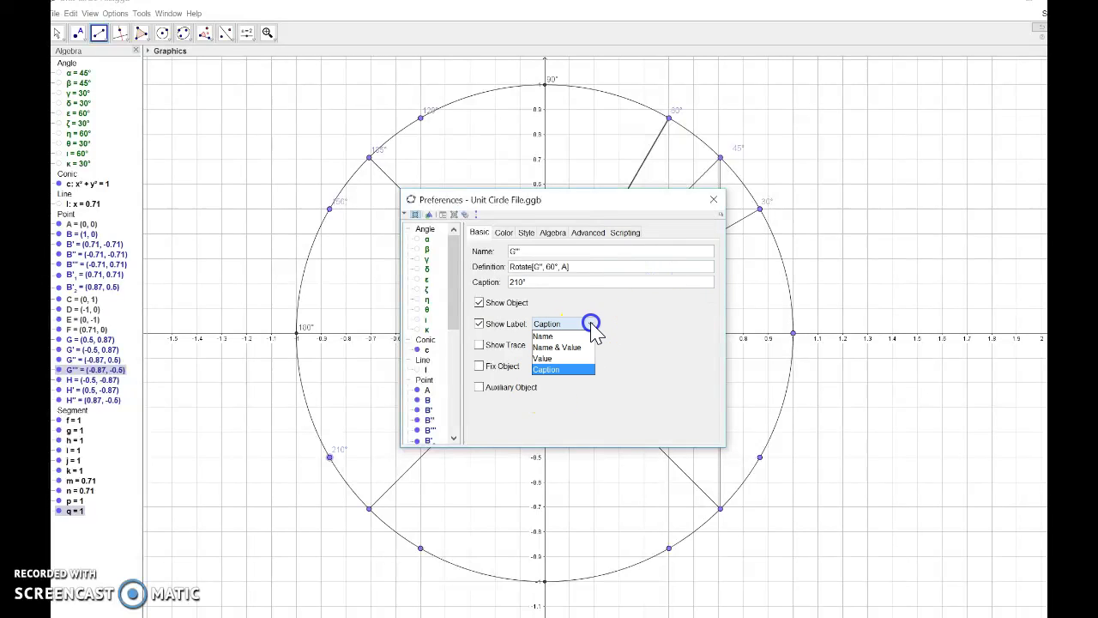
drag(596, 333, 565, 369)
click(711, 202)
click(713, 203)
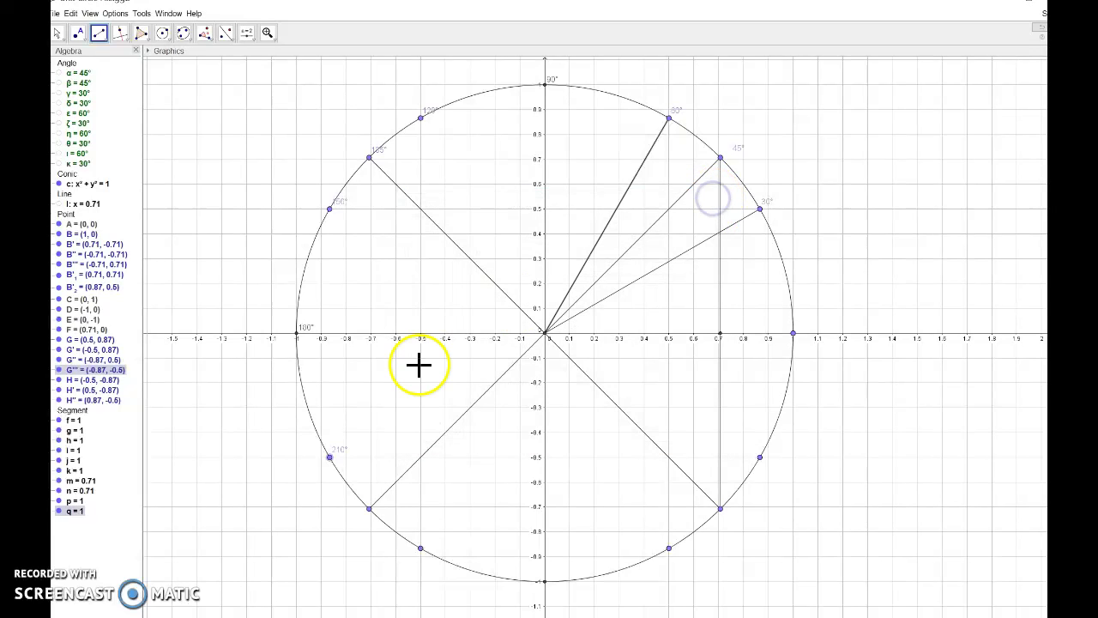